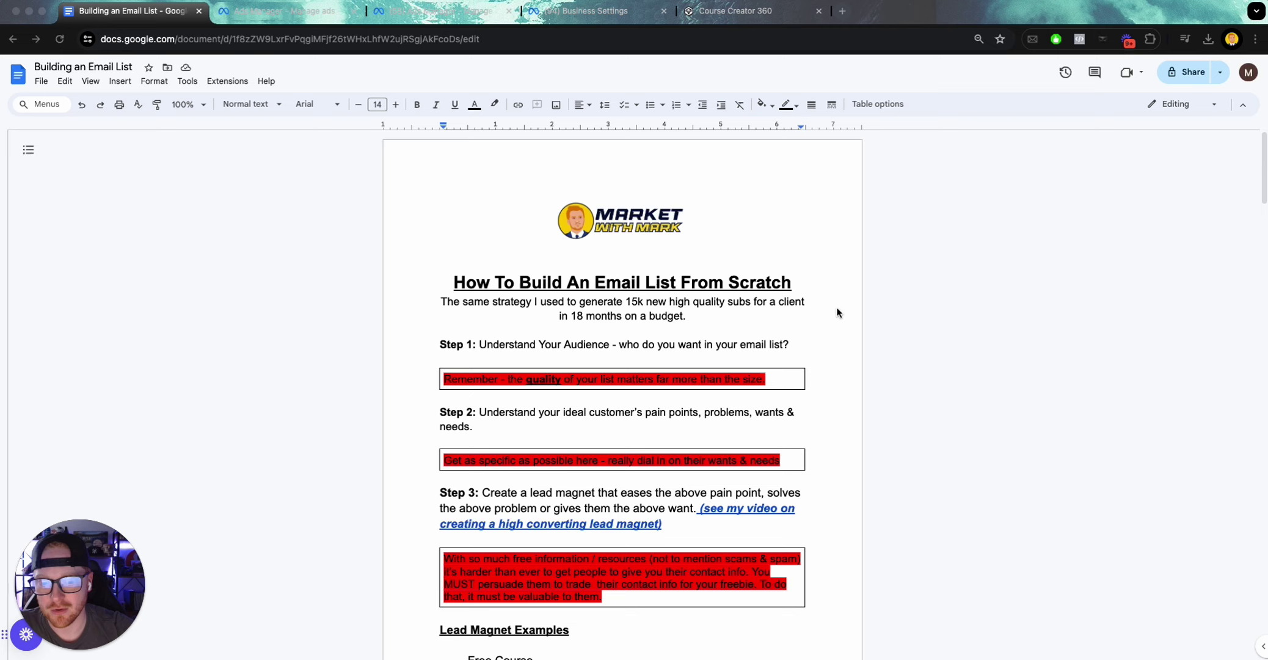
Scroll the Building an Email List doc down to show Steps 1–3 and the Lead Magnet Examples
scroll(843, 315, "down", 2)
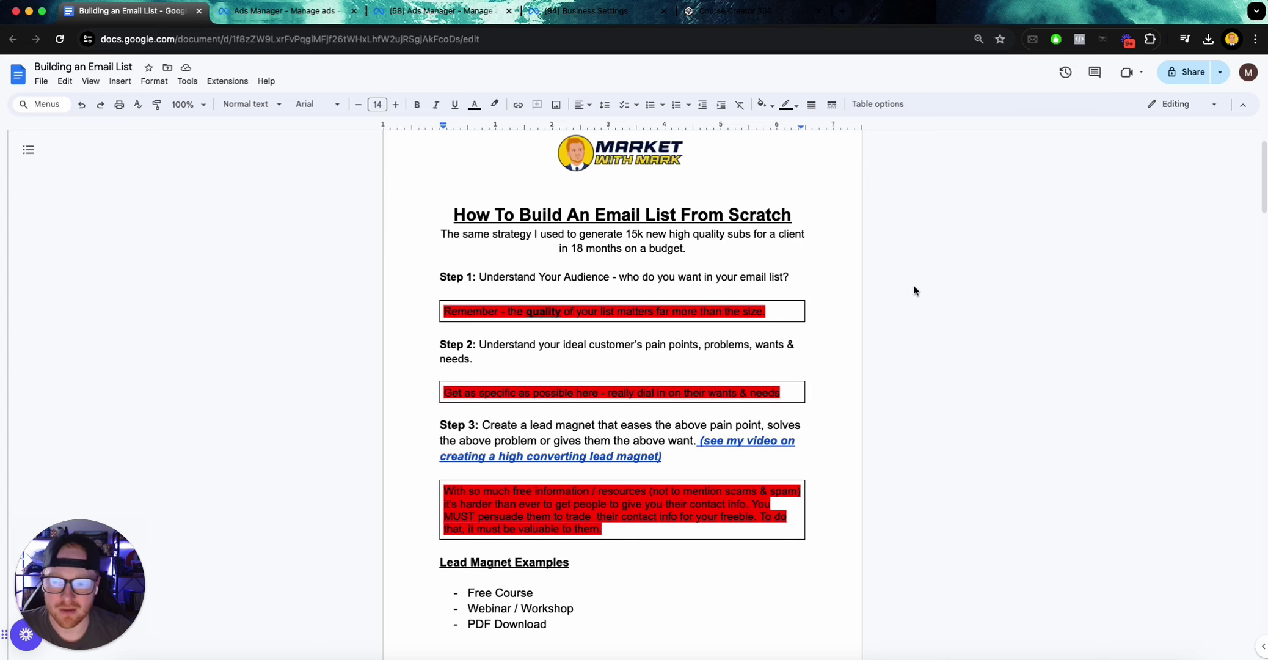
scroll(913, 285, "down", 2)
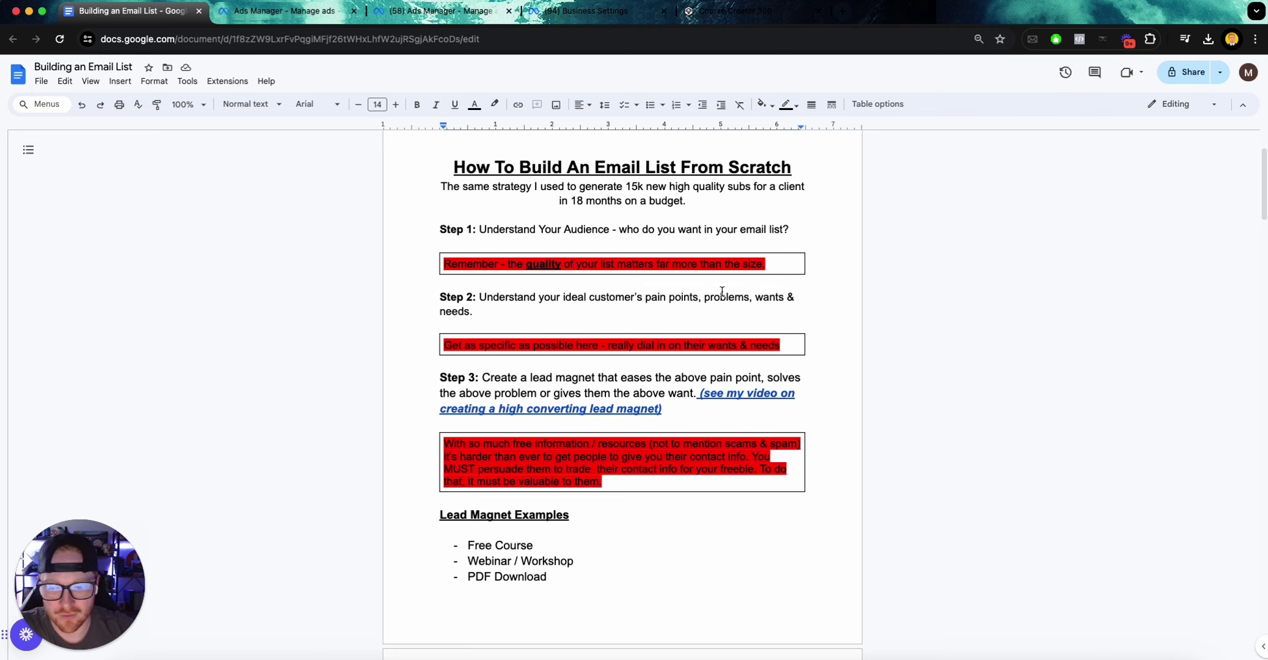
Scroll past the Lead Magnet Examples to the Step 4 landing-page and opt-in form heading
scroll(542, 299, "down", 2)
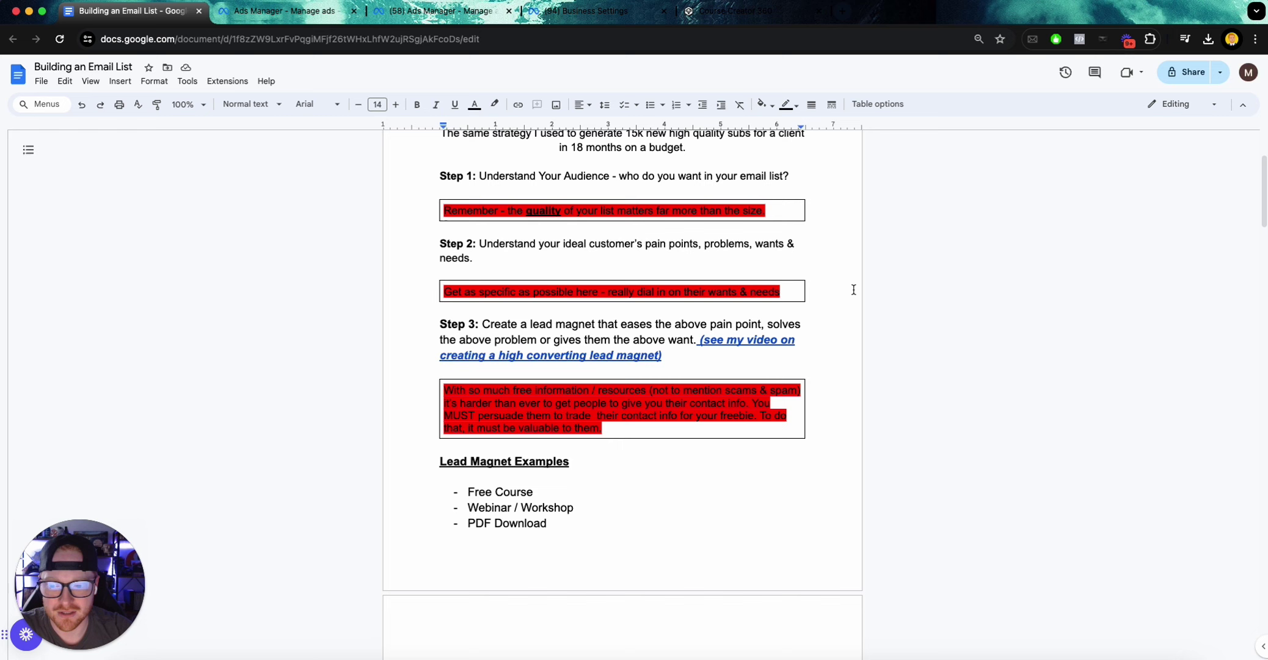
scroll(854, 290, "down", 1)
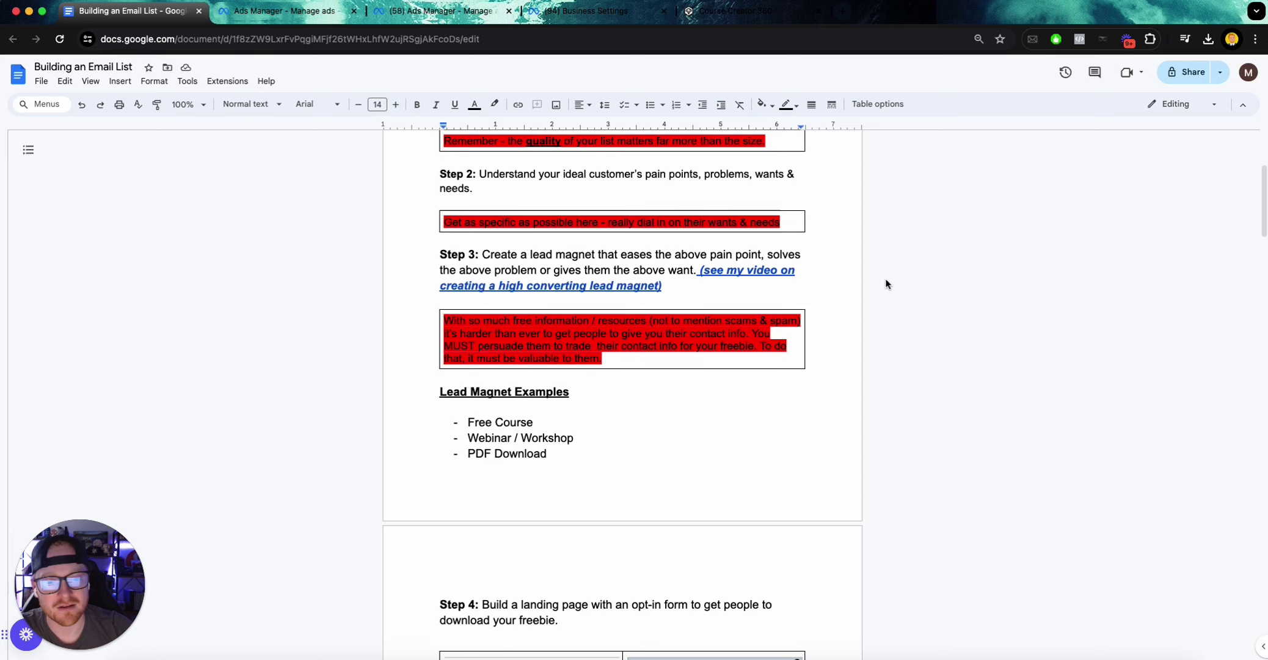
scroll(855, 294, "down", 2)
Scroll through Step 4 to the landing page screenshots, Remember paragraph and red GoHighLevel box
scroll(855, 293, "down", 3)
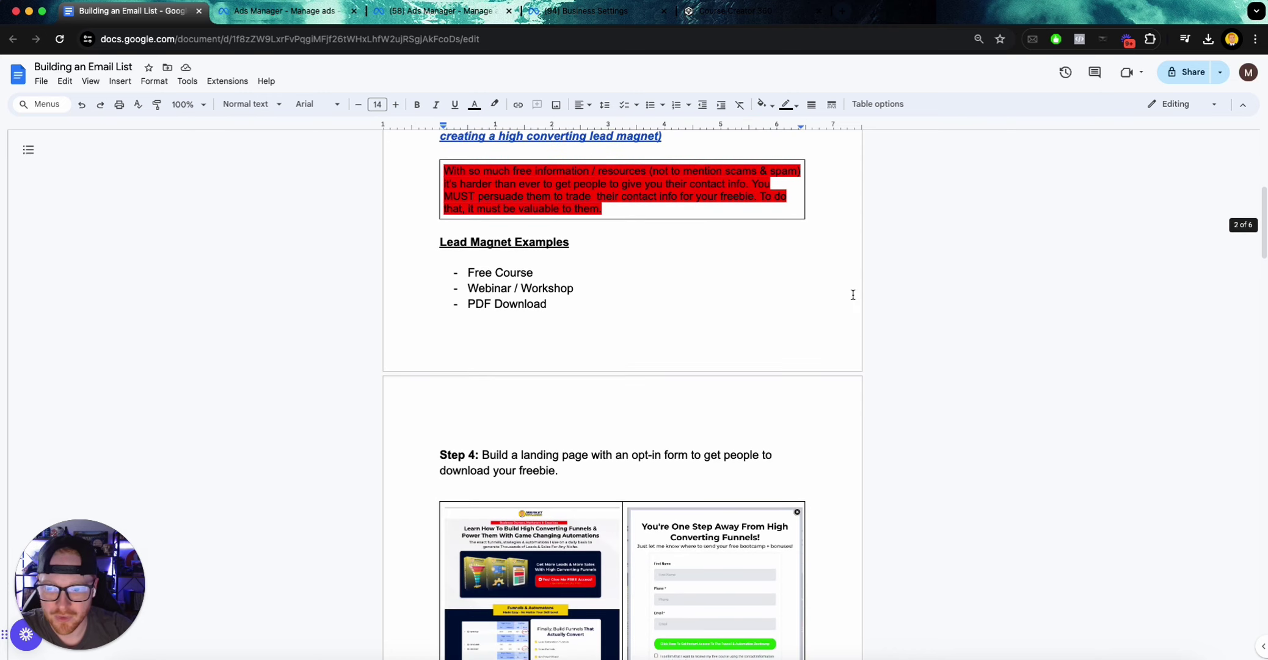
scroll(852, 294, "down", 1)
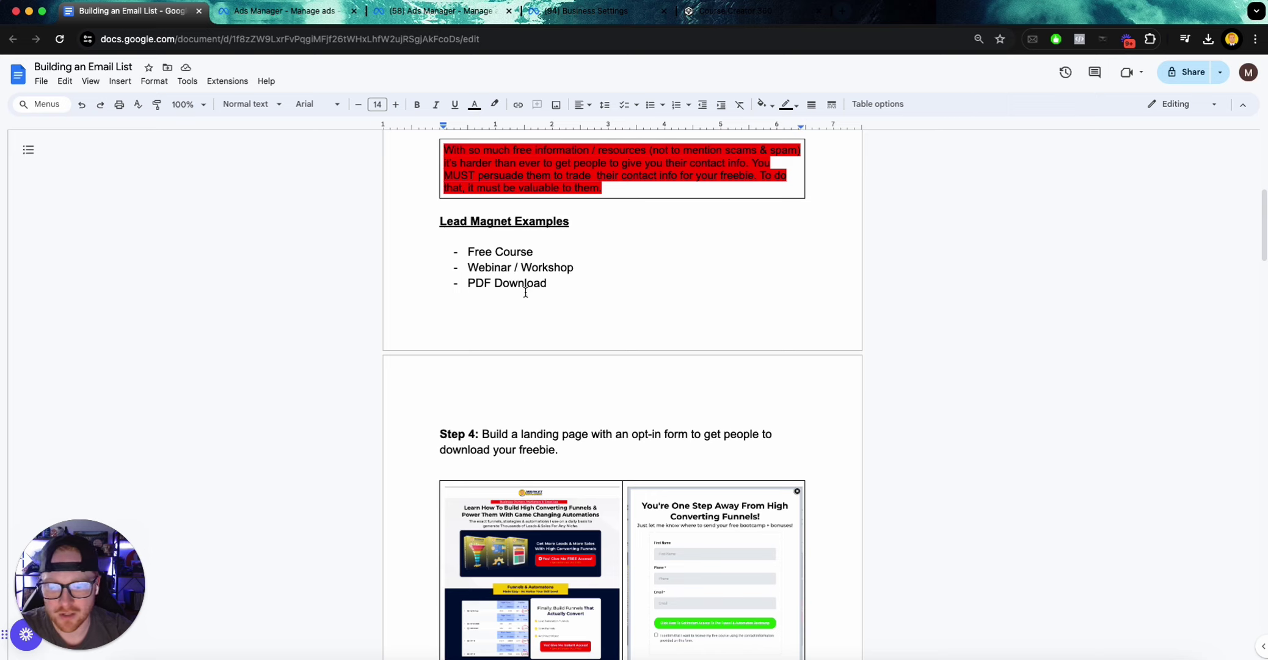
scroll(632, 290, "up", 1)
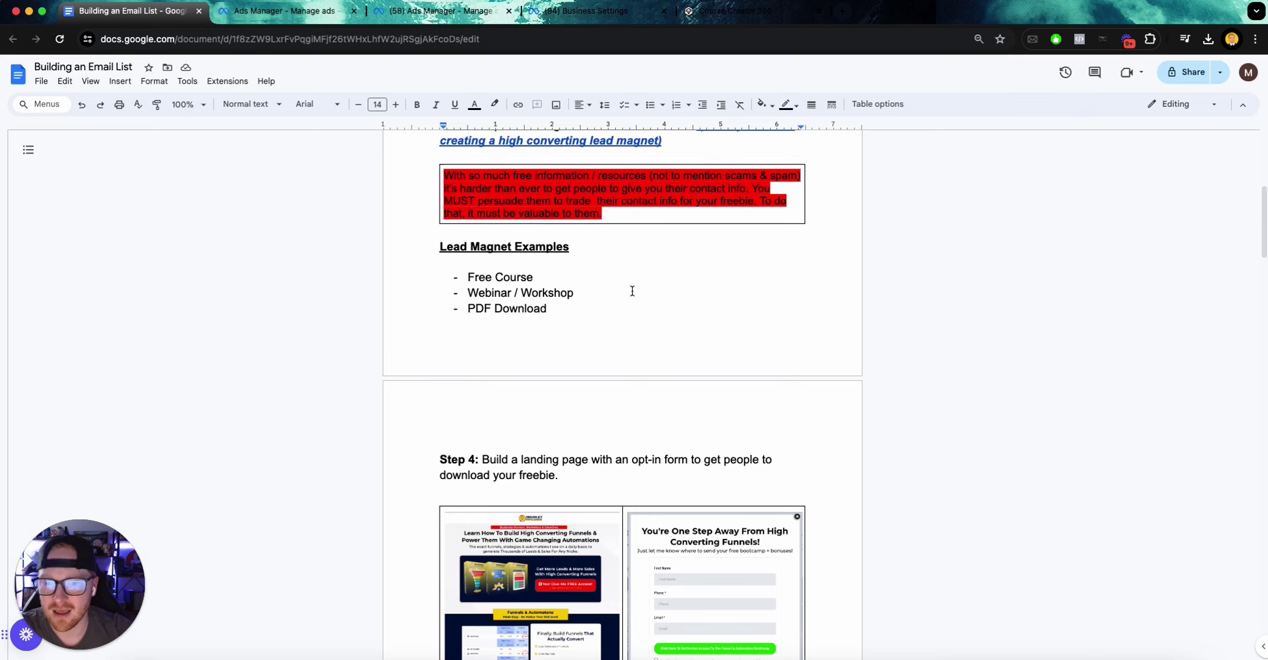
scroll(632, 291, "up", 1)
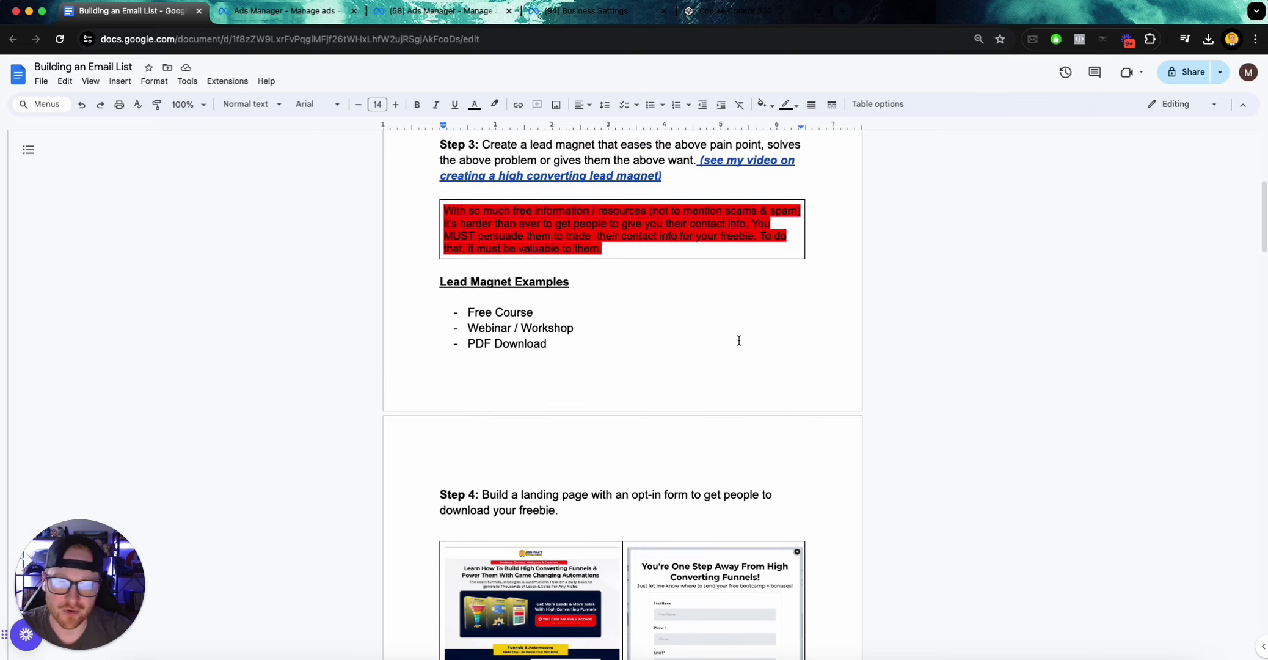
scroll(739, 340, "down", 10)
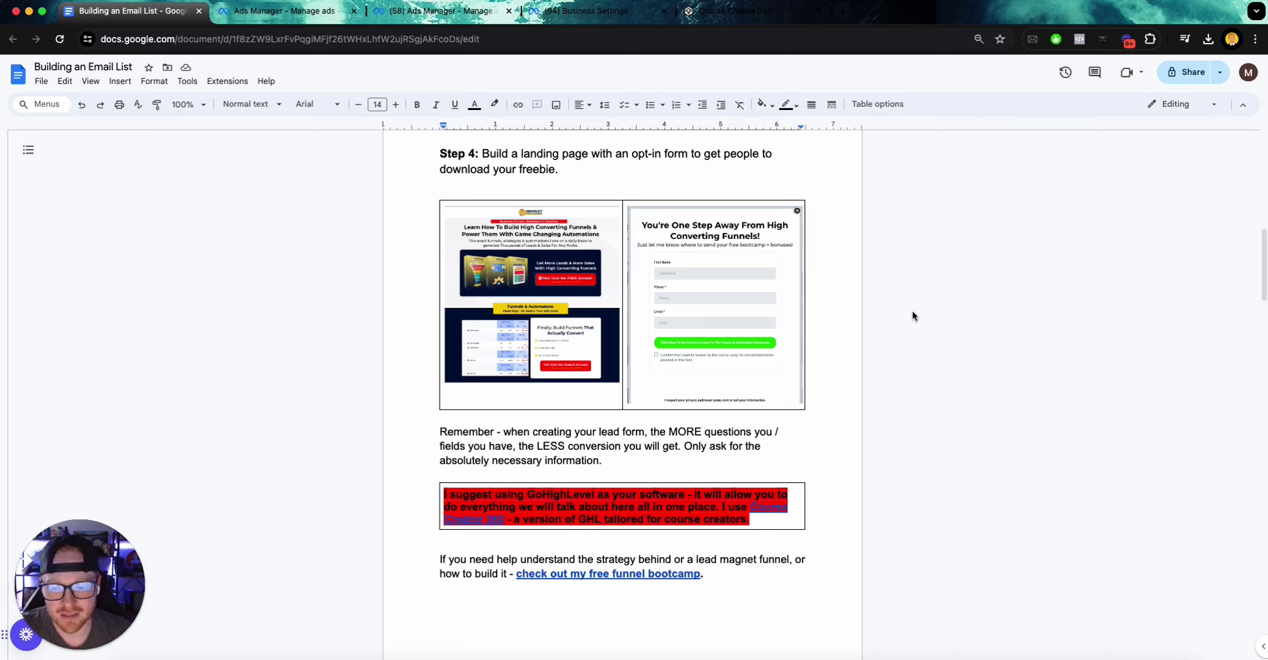
Scroll past the bootcamp link to the 'Step 5: Build out your automations' heading
scroll(912, 316, "down", 1)
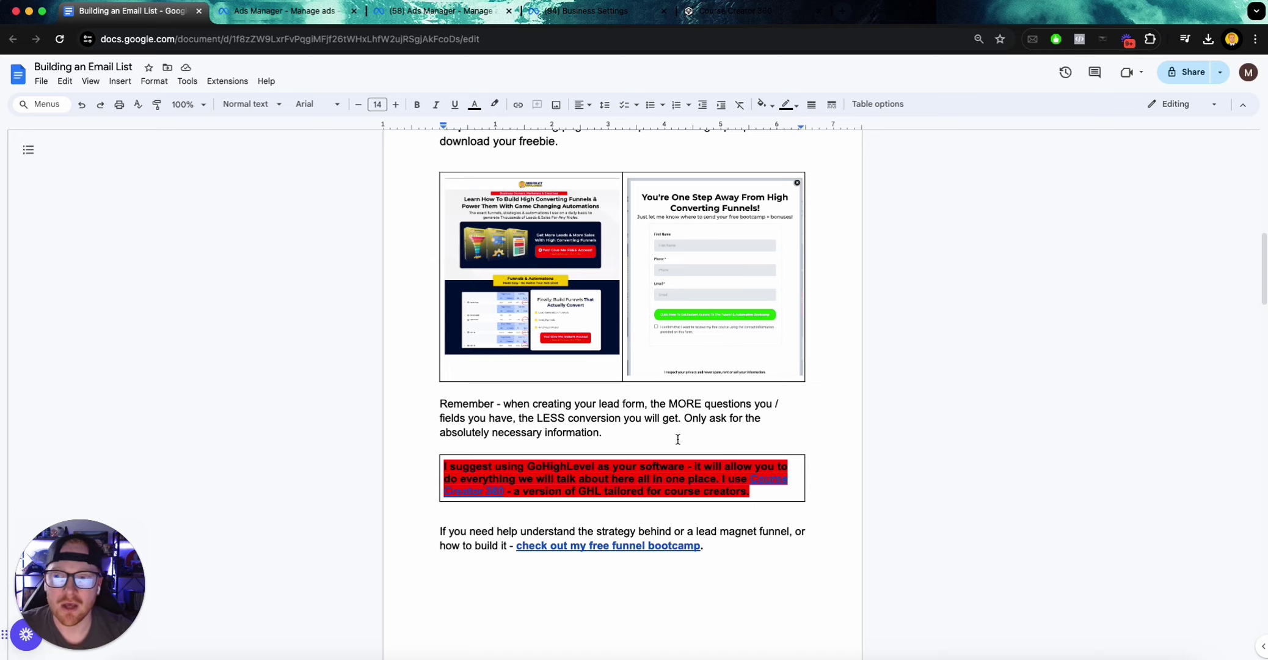
scroll(678, 440, "down", 5)
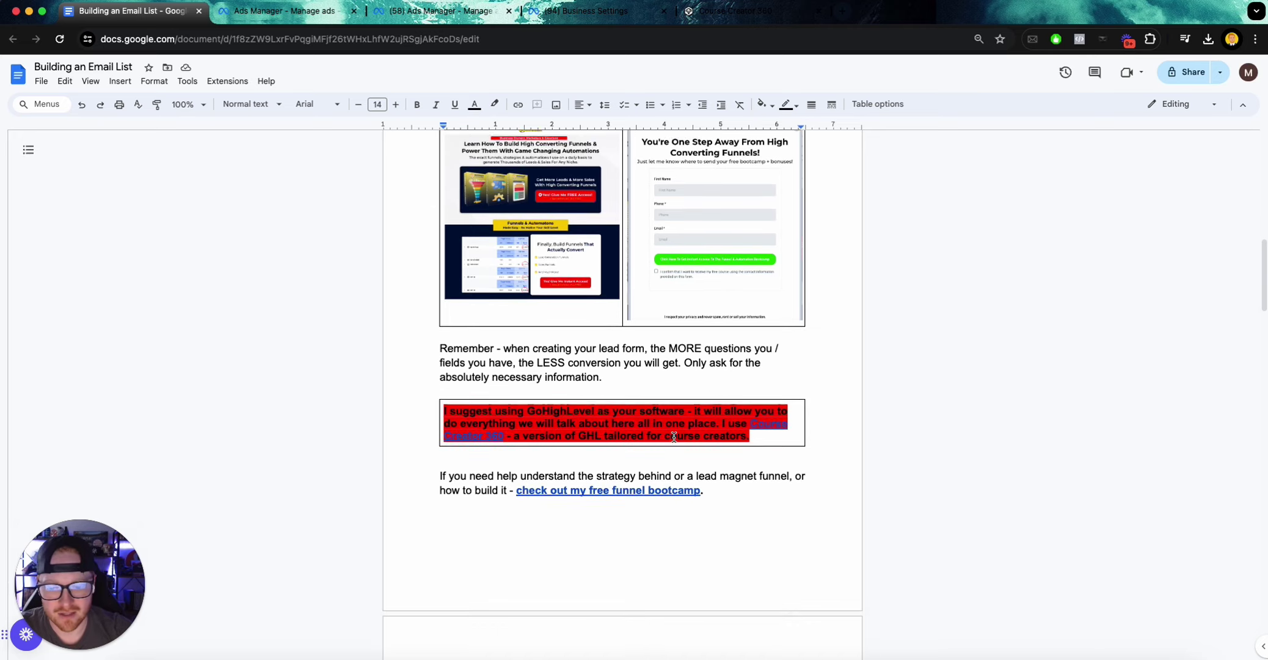
scroll(801, 464, "up", 1)
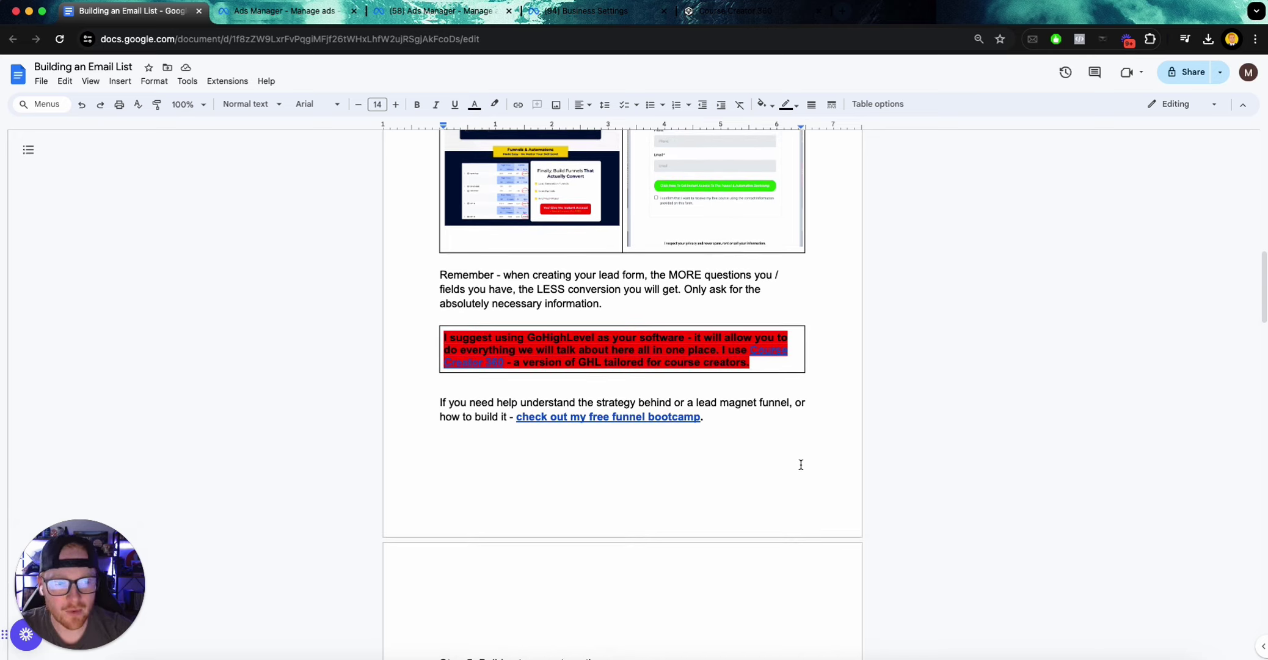
scroll(801, 465, "up", 4)
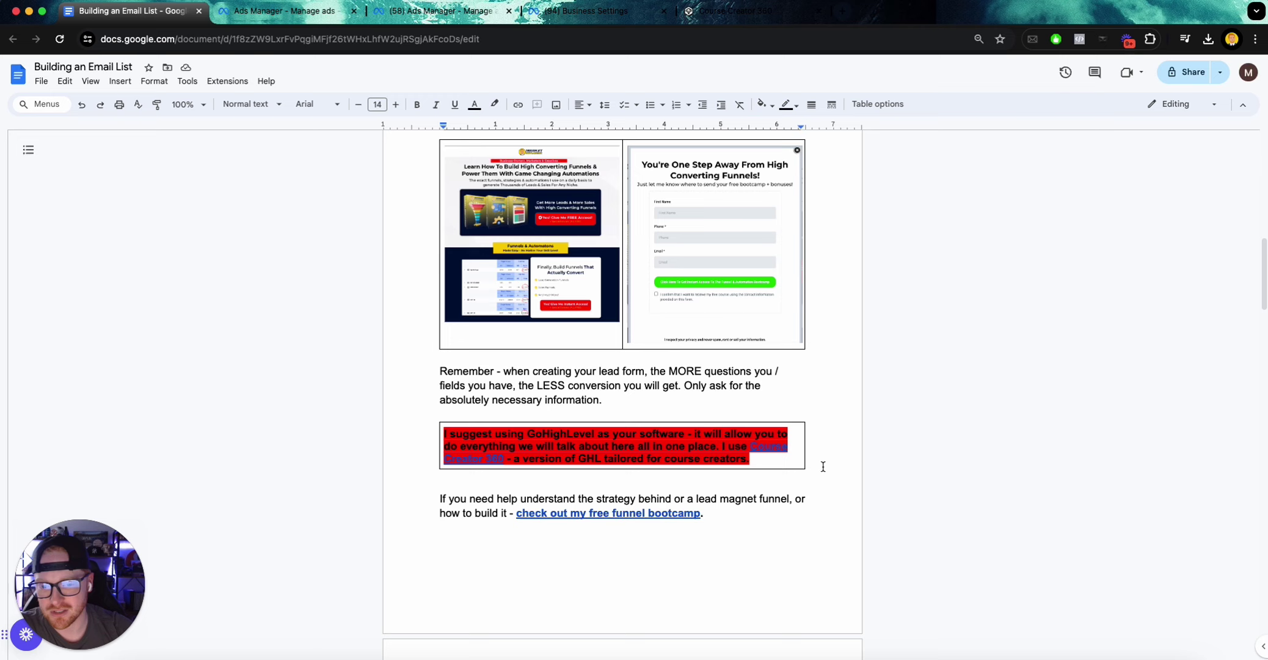
scroll(823, 466, "down", 5)
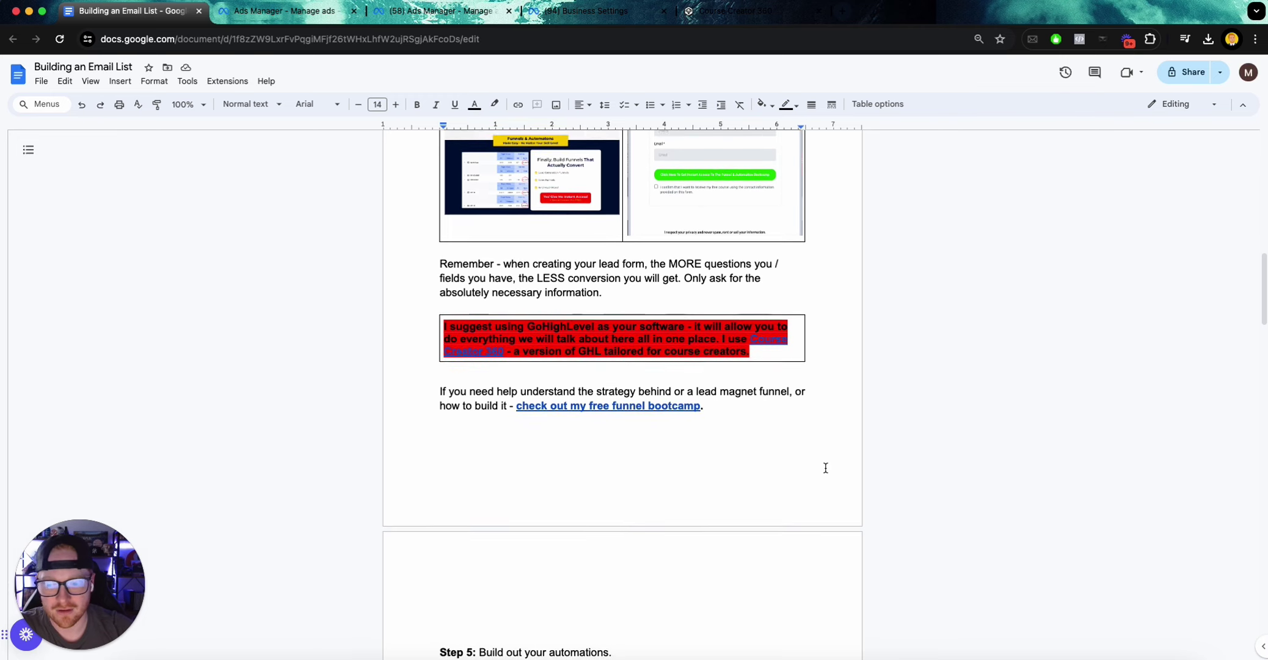
Scroll to Step 5's automation workflow screenshot and the Tagging Structure's three lead tag rows
scroll(779, 449, "down", 1)
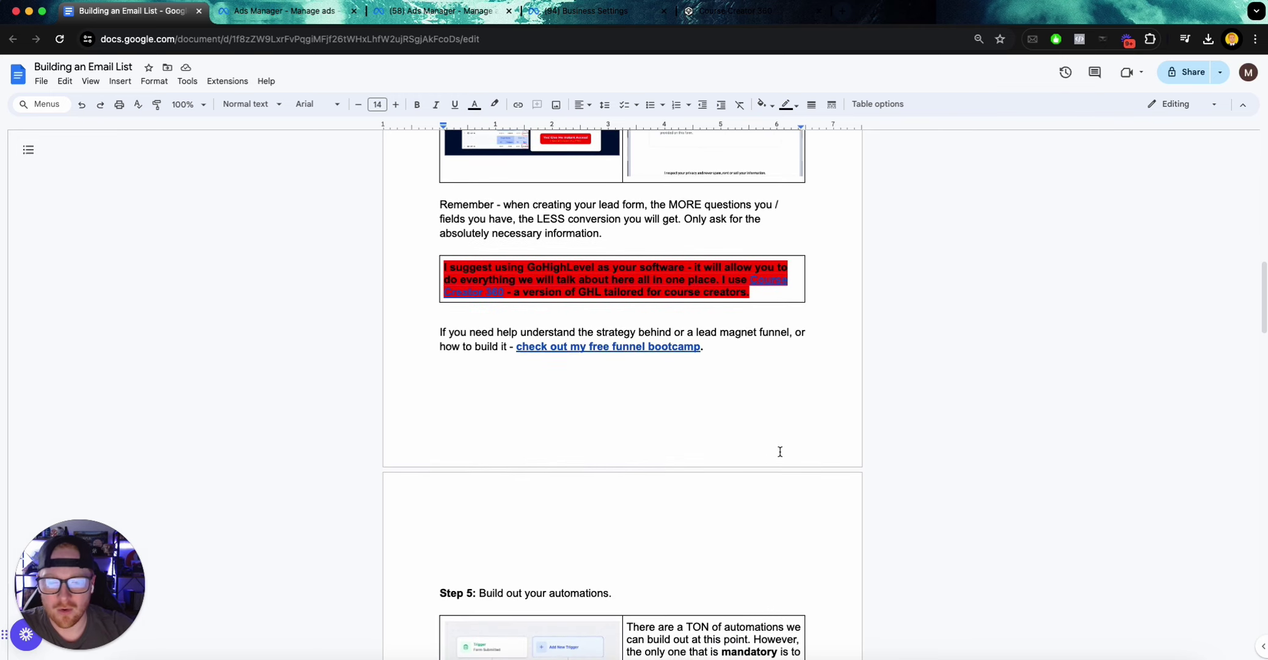
scroll(769, 427, "up", 1)
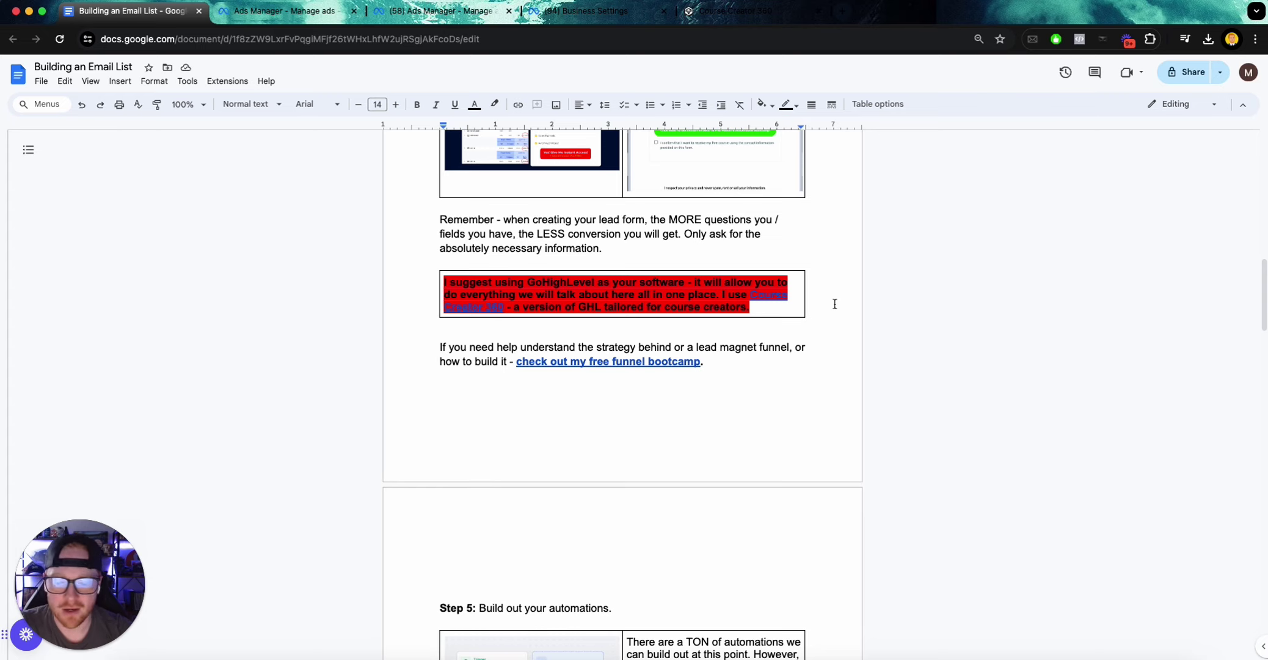
scroll(835, 304, "down", 4)
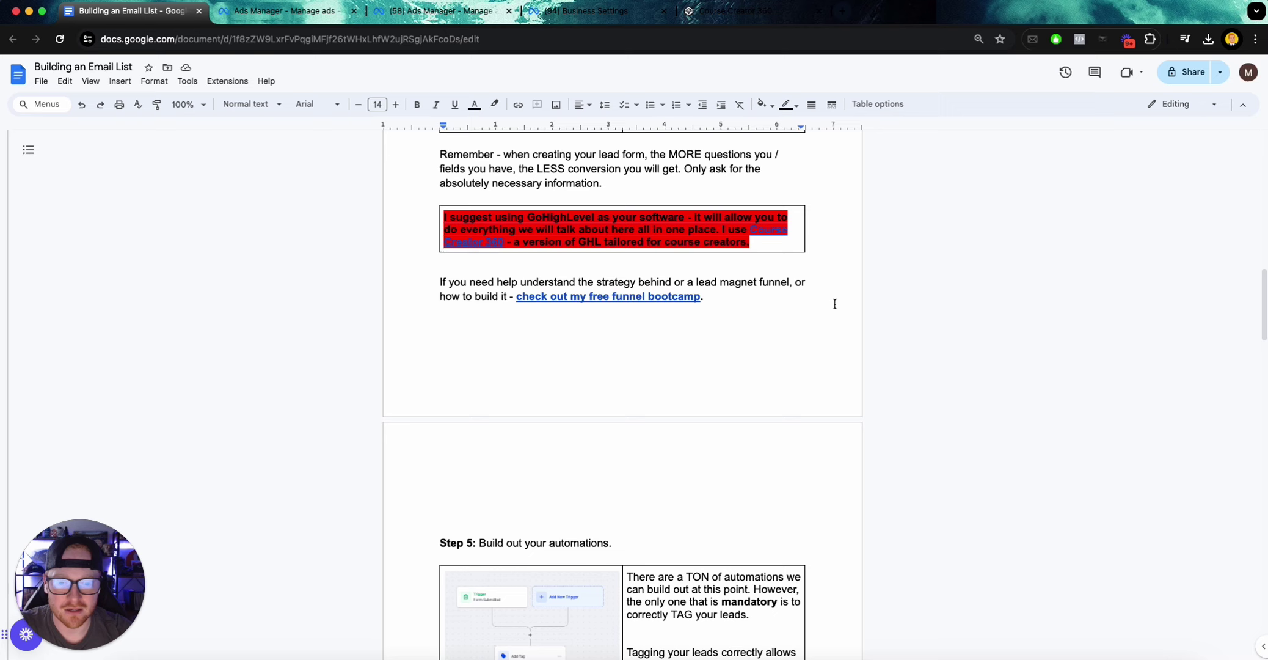
scroll(817, 308, "down", 1)
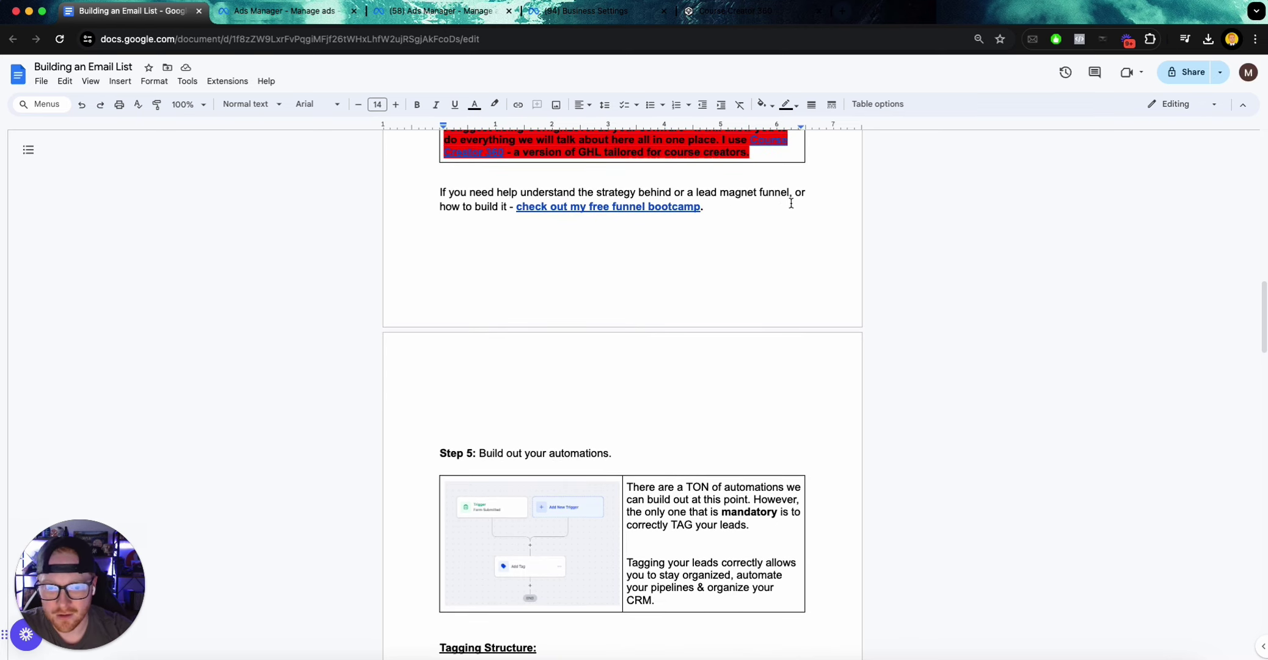
scroll(781, 210, "up", 15)
scroll(777, 218, "up", 1)
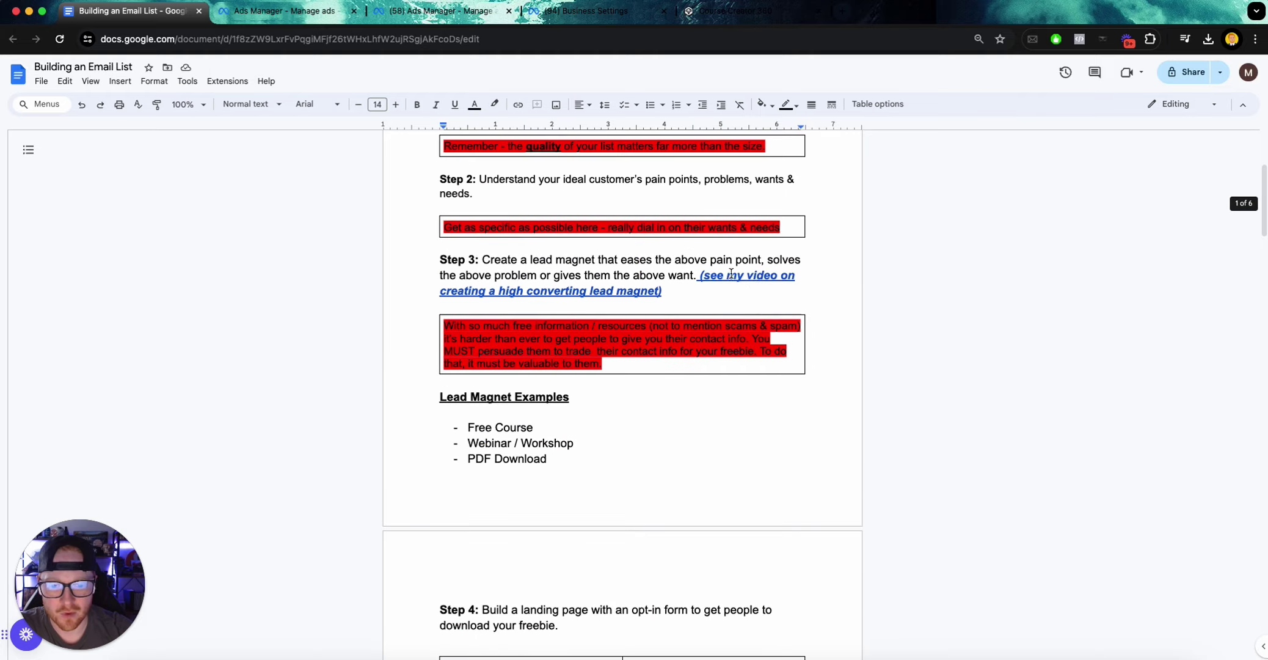
scroll(805, 276, "down", 15)
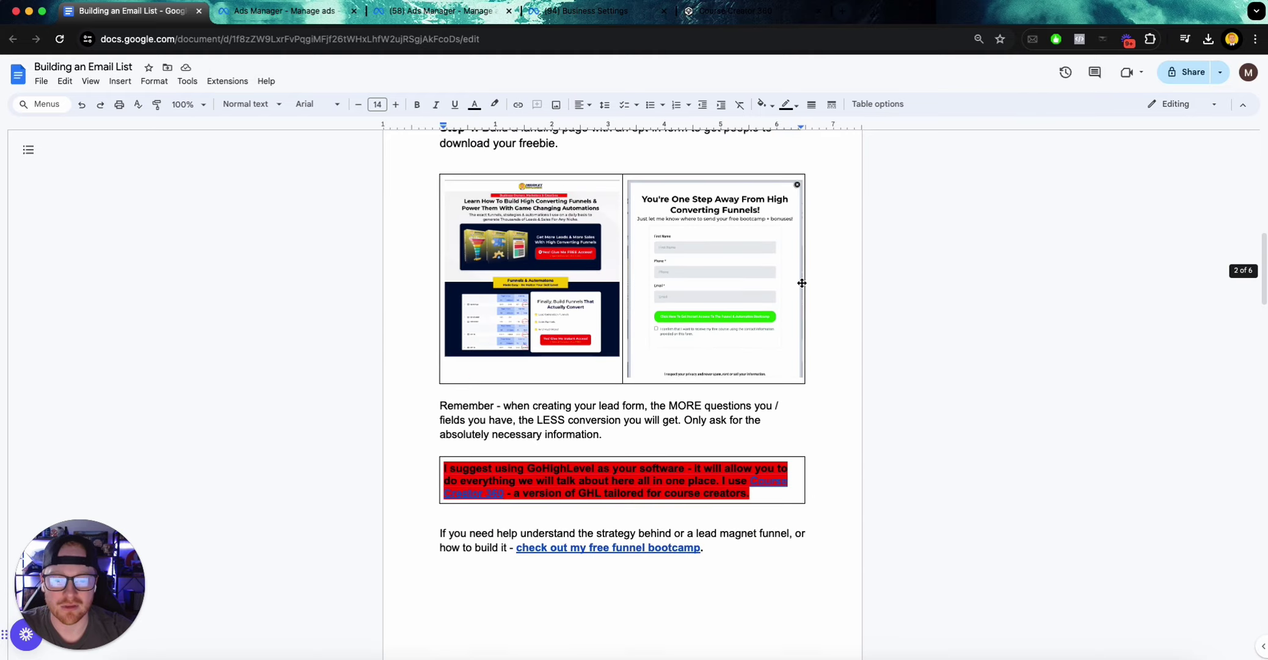
scroll(801, 283, "down", 1)
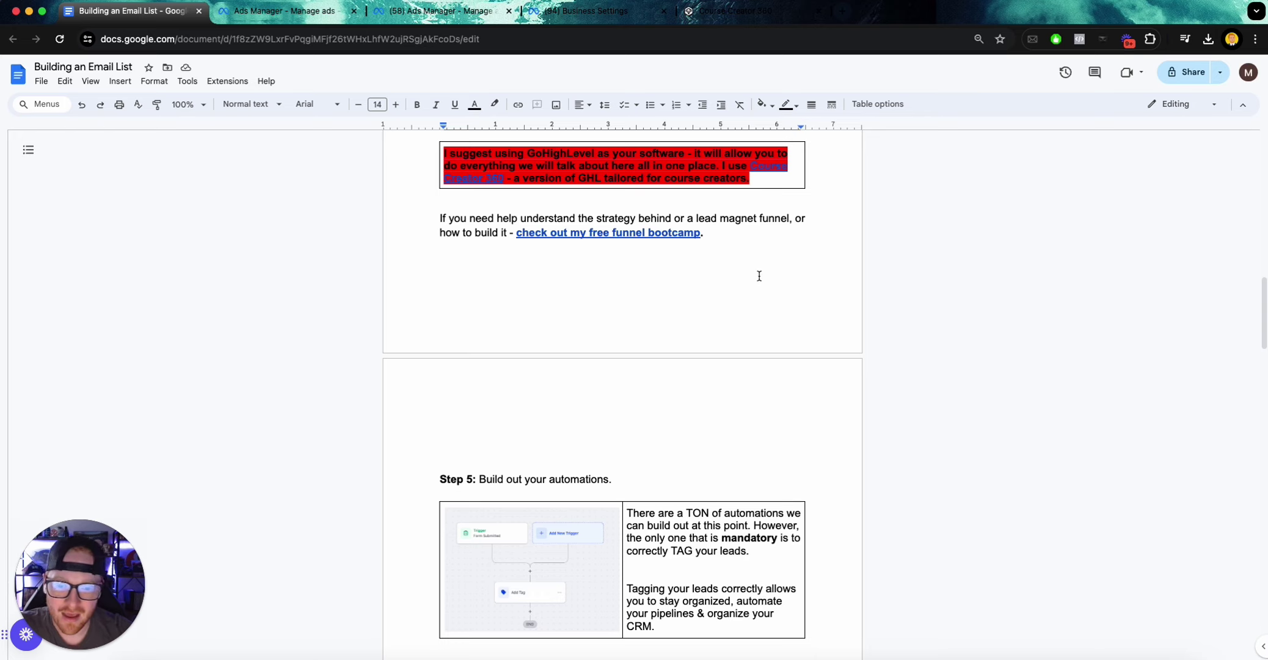
scroll(751, 274, "down", 2)
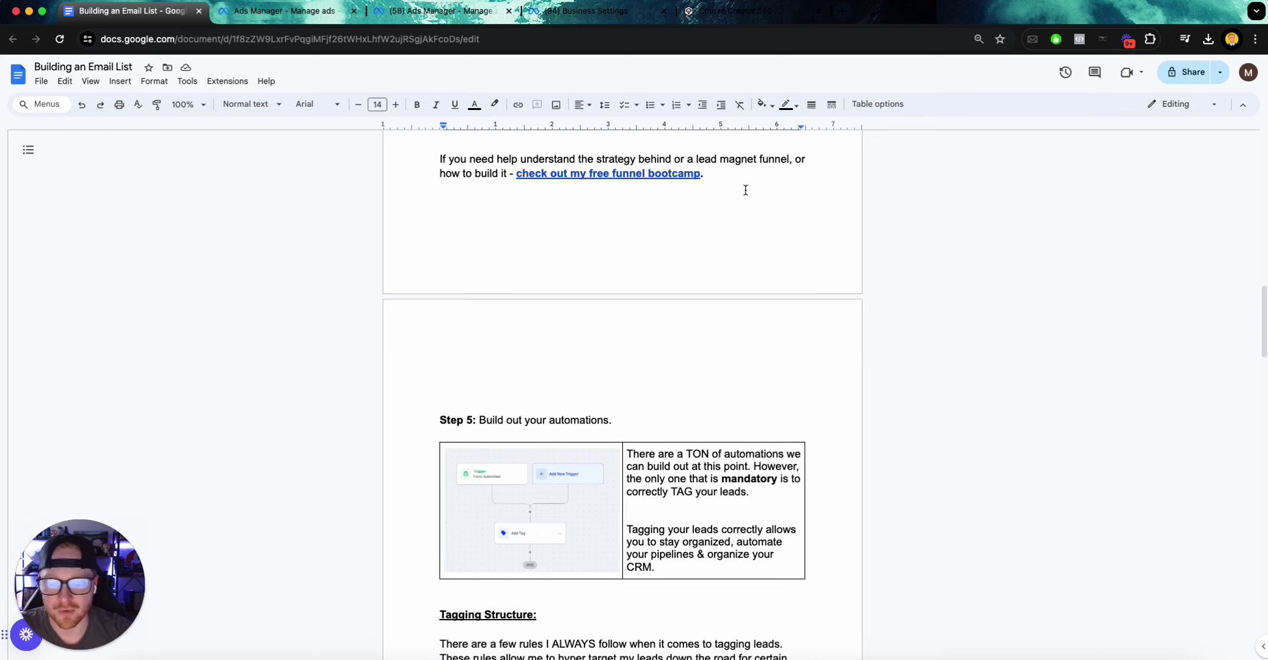
scroll(685, 169, "down", 9)
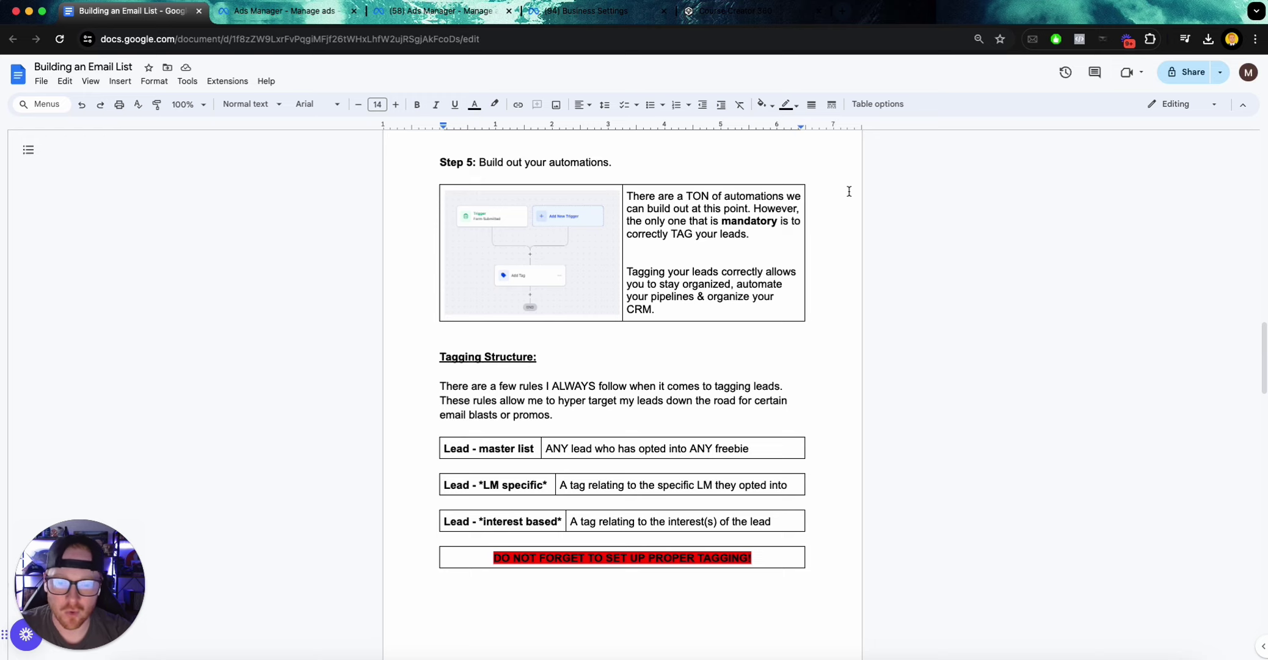
Scroll past Tagging Structure to Step 6 and its Organic versus Paid traffic table
scroll(849, 192, "down", 3)
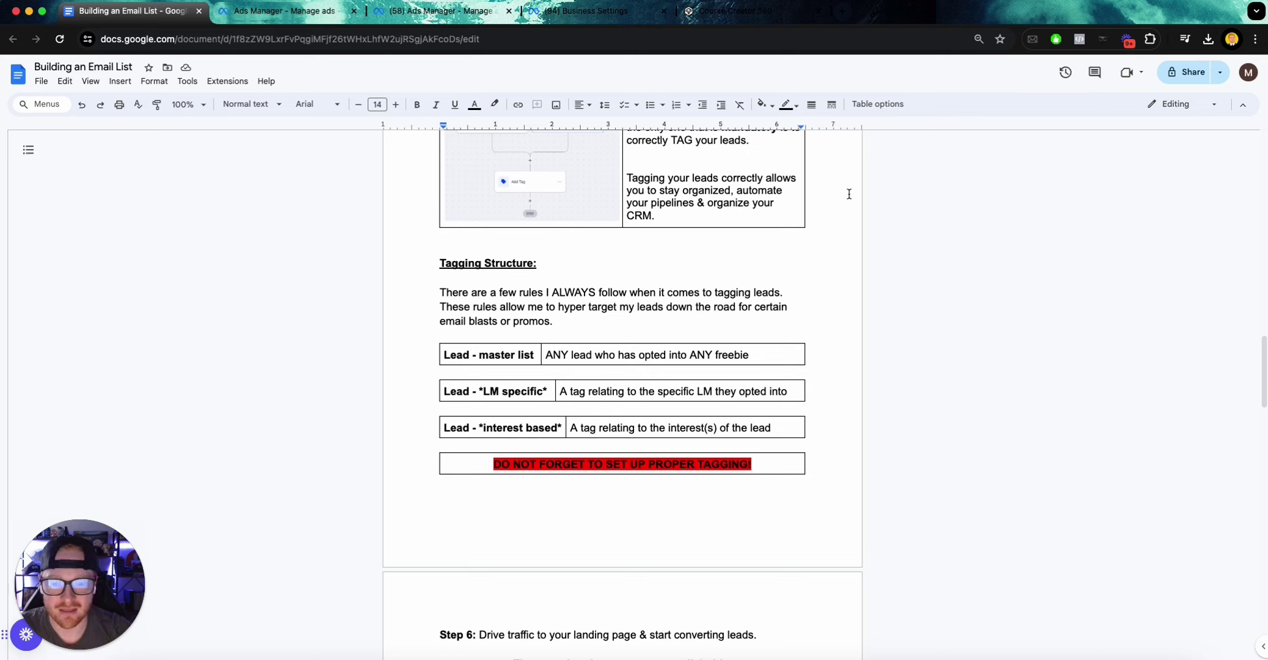
scroll(849, 194, "down", 4)
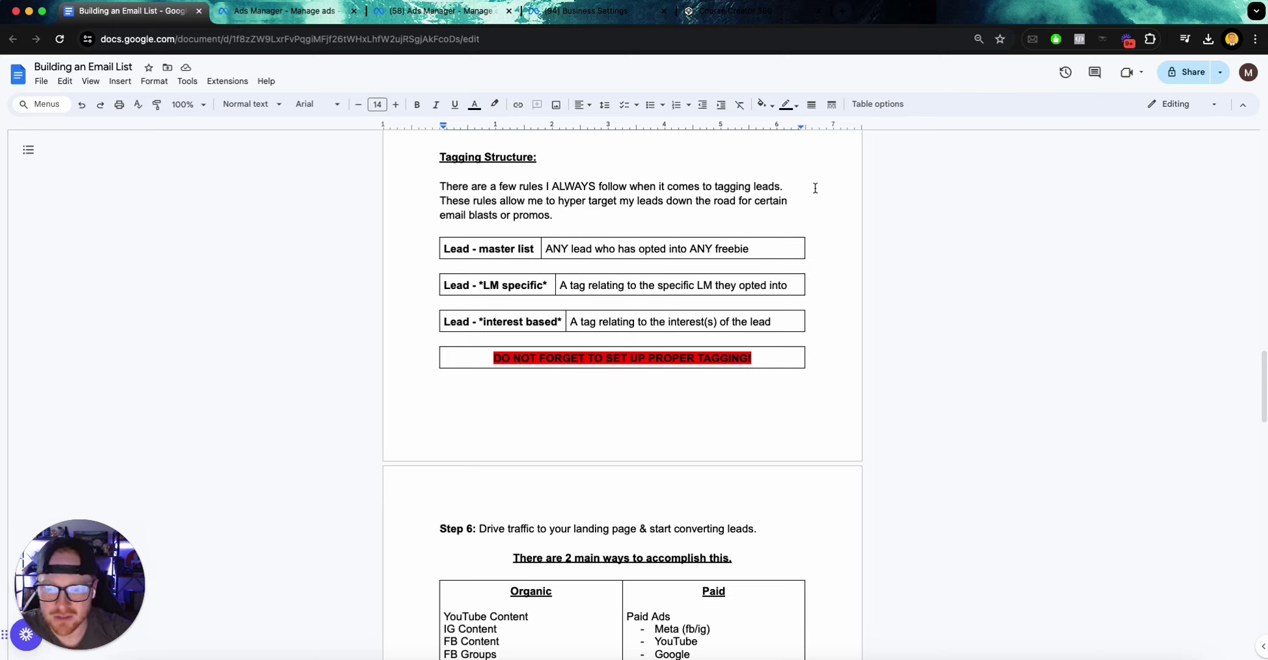
Highlight the 'Lead - master list' tag text while reviewing the tagging tables
scroll(825, 192, "down", 2)
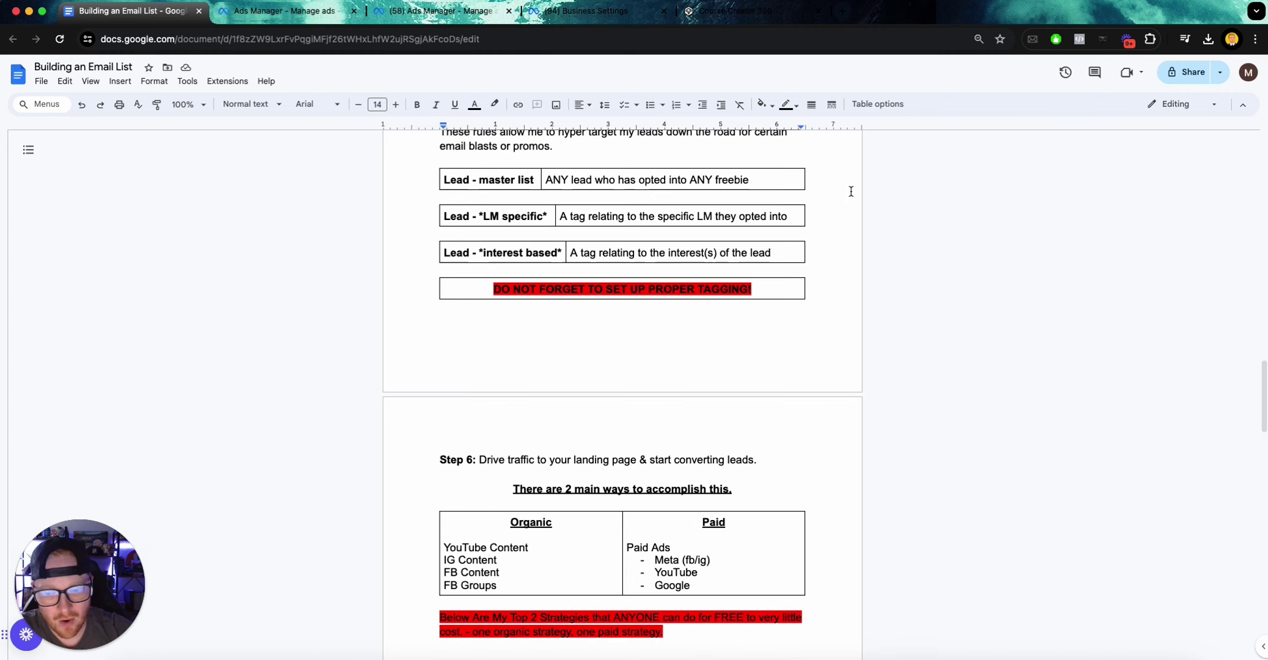
left_click_drag(444, 180, 535, 181)
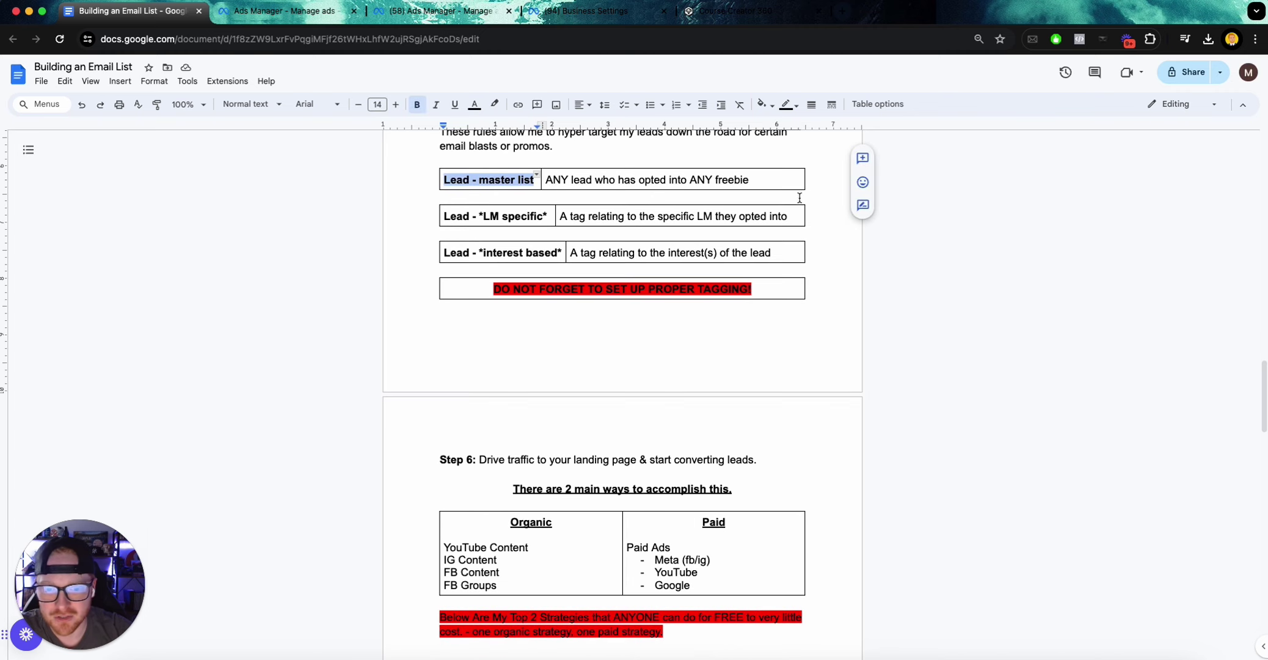
left_click(831, 201)
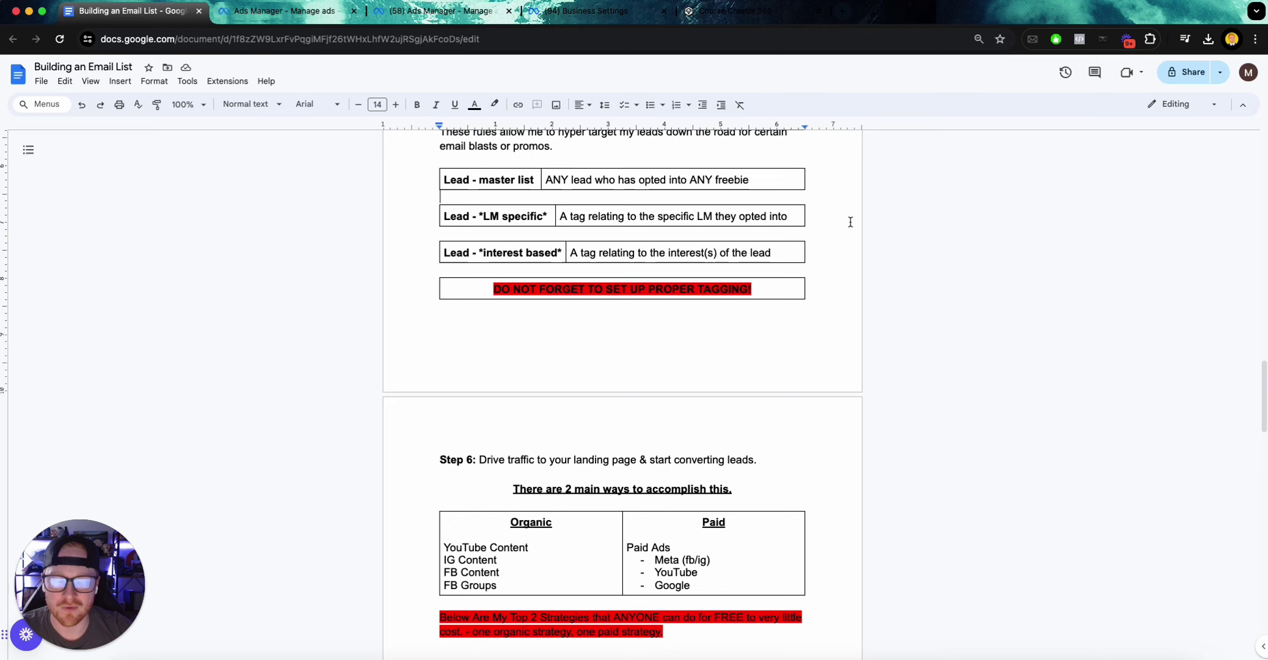
scroll(850, 222, "down", 1)
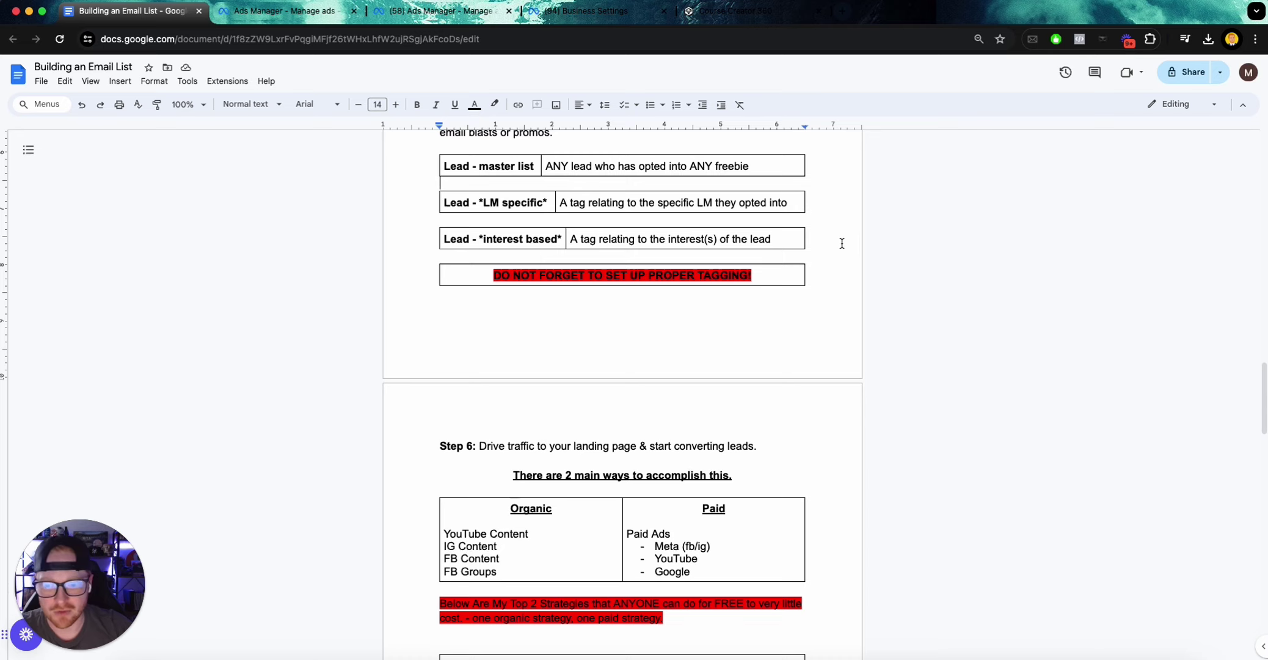
scroll(842, 243, "up", 1)
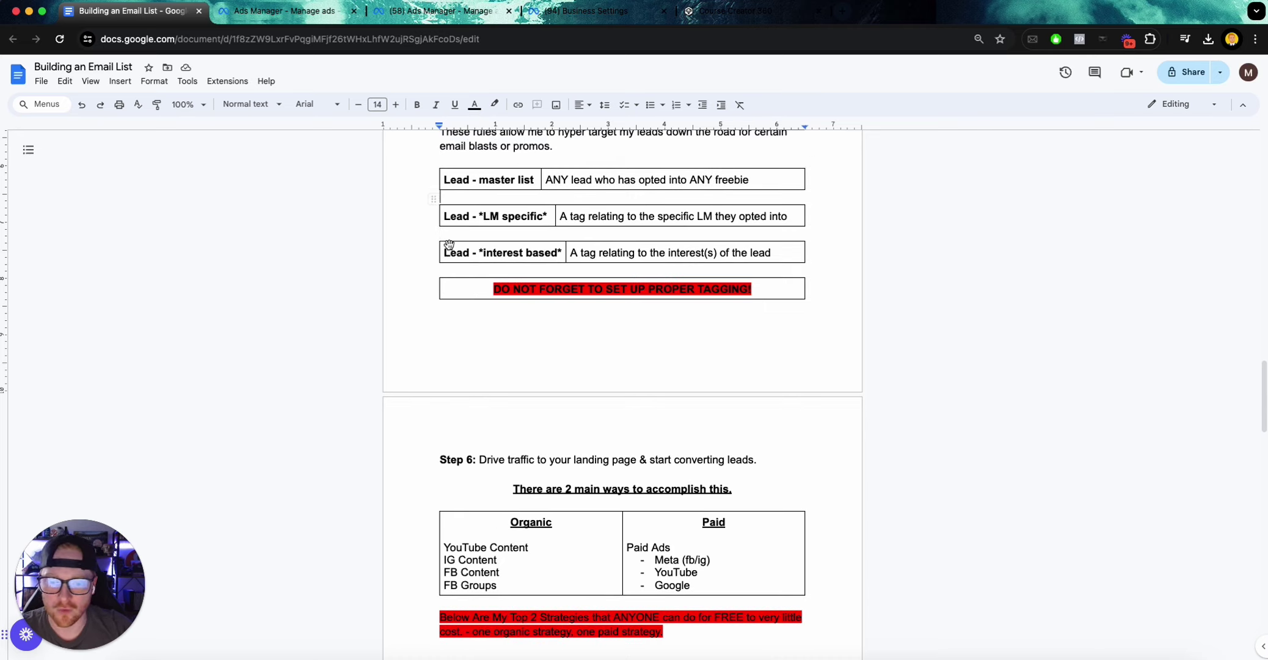
scroll(815, 220, "up", 1)
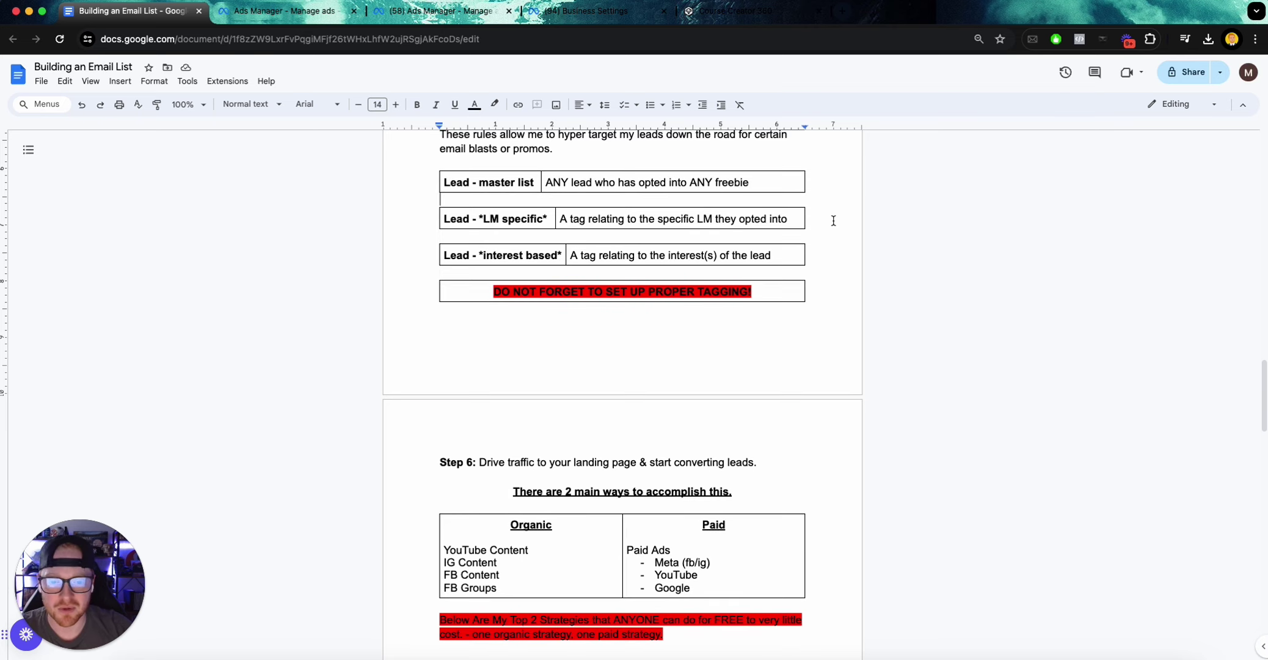
Highlight the red DO NOT FORGET reminder, then continue down the guide
left_click_drag(770, 298, 493, 293)
left_click(629, 326)
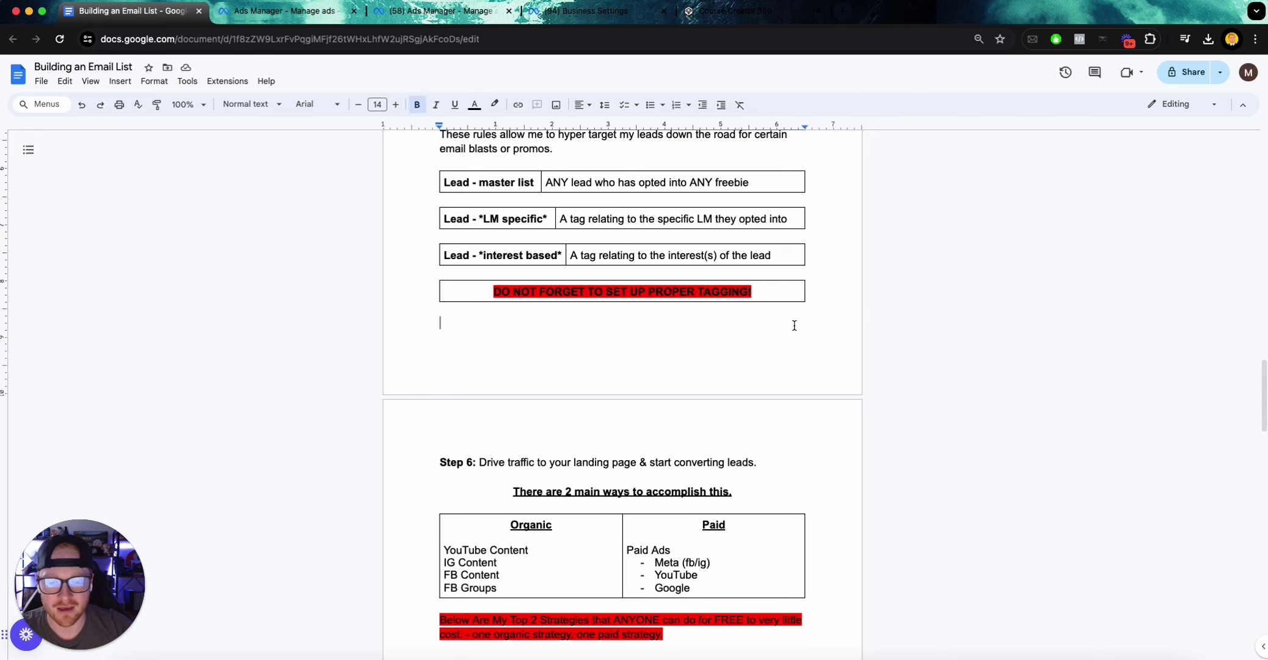
scroll(794, 325, "down", 3)
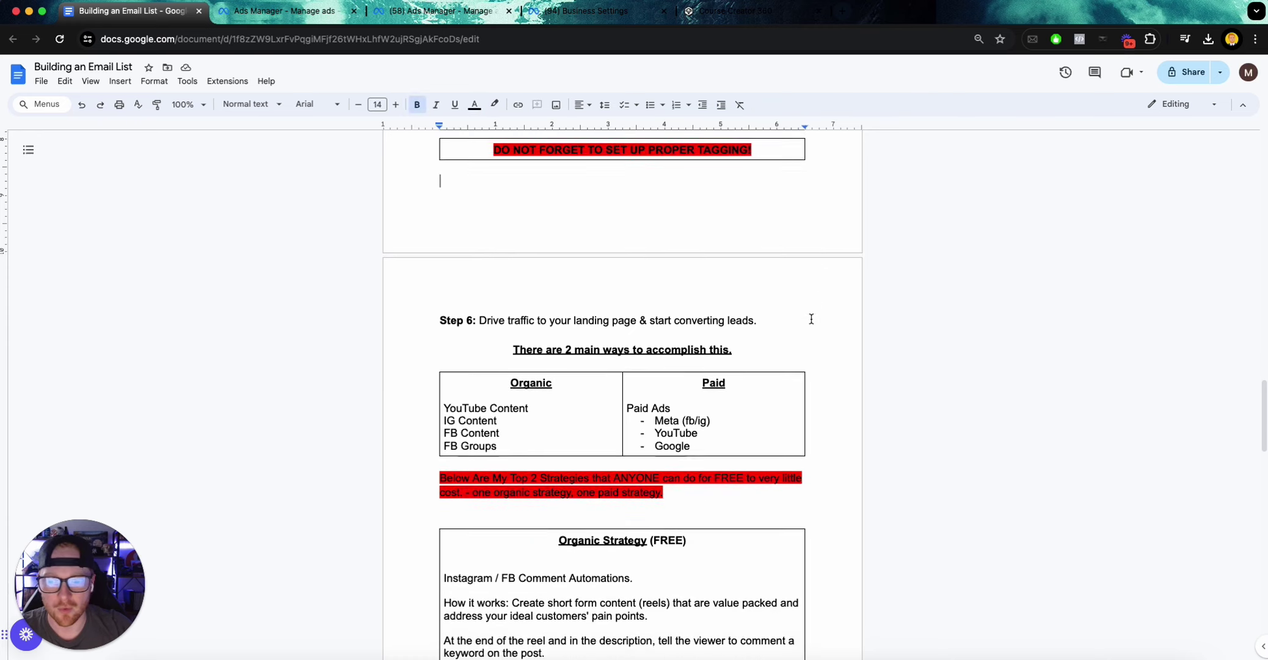
scroll(811, 319, "up", 5)
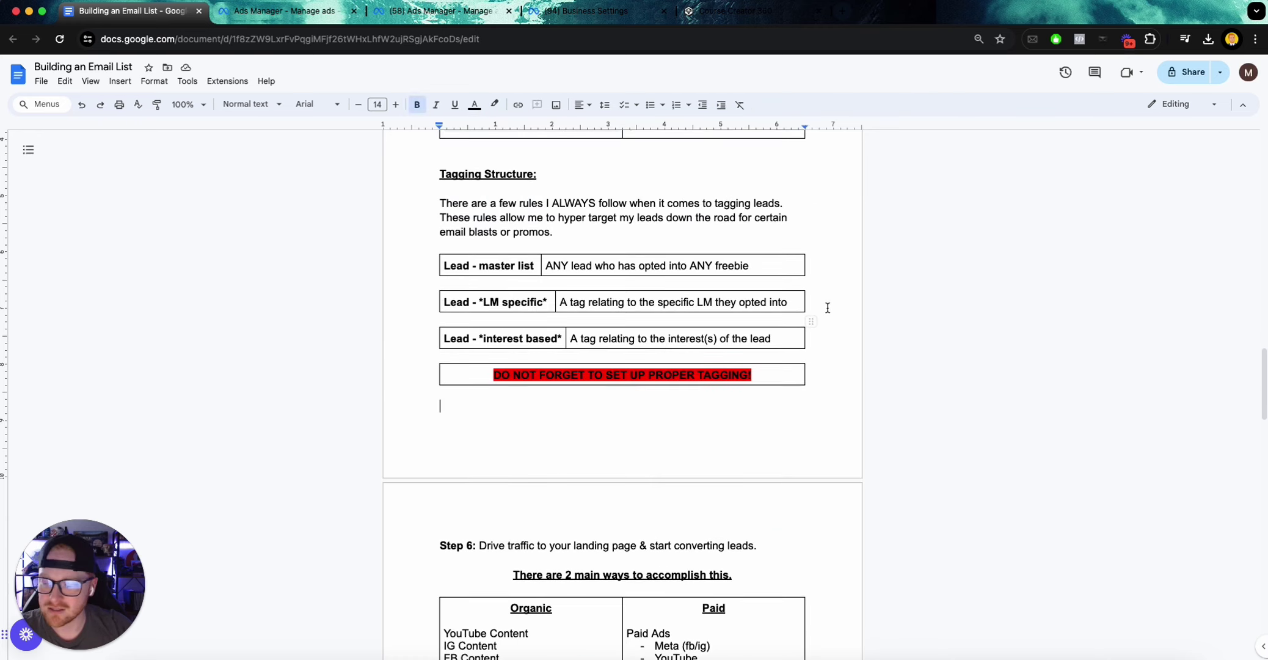
scroll(828, 307, "down", 7)
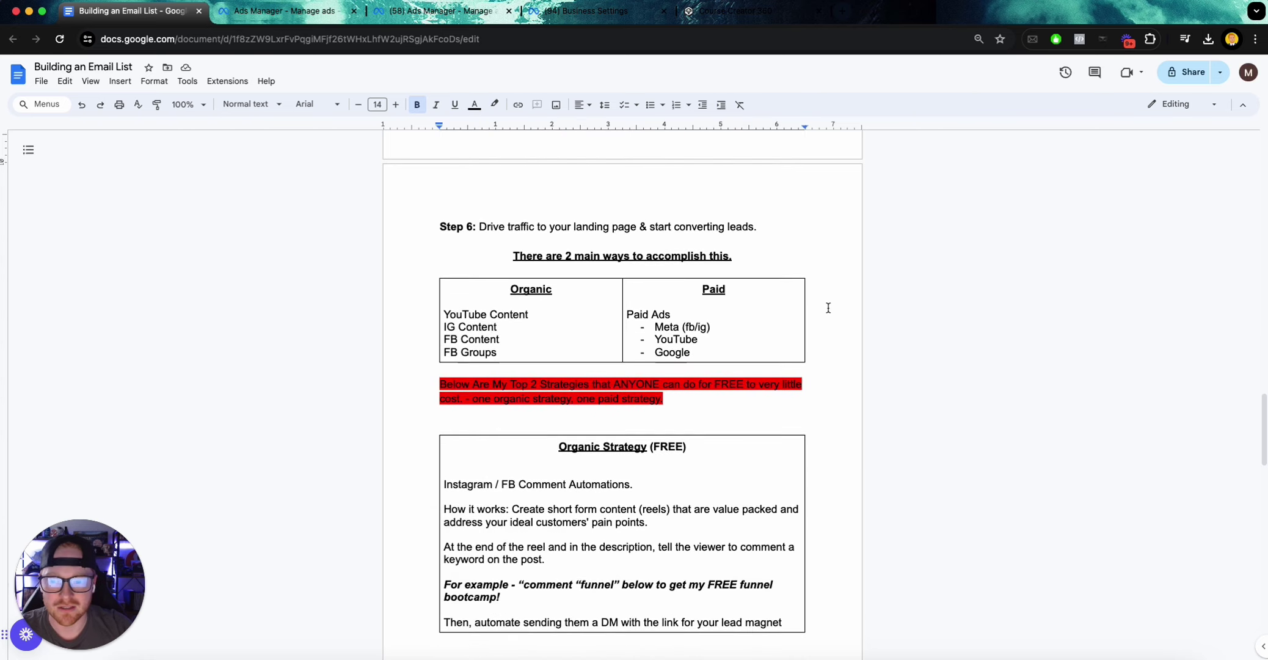
scroll(828, 307, "down", 2)
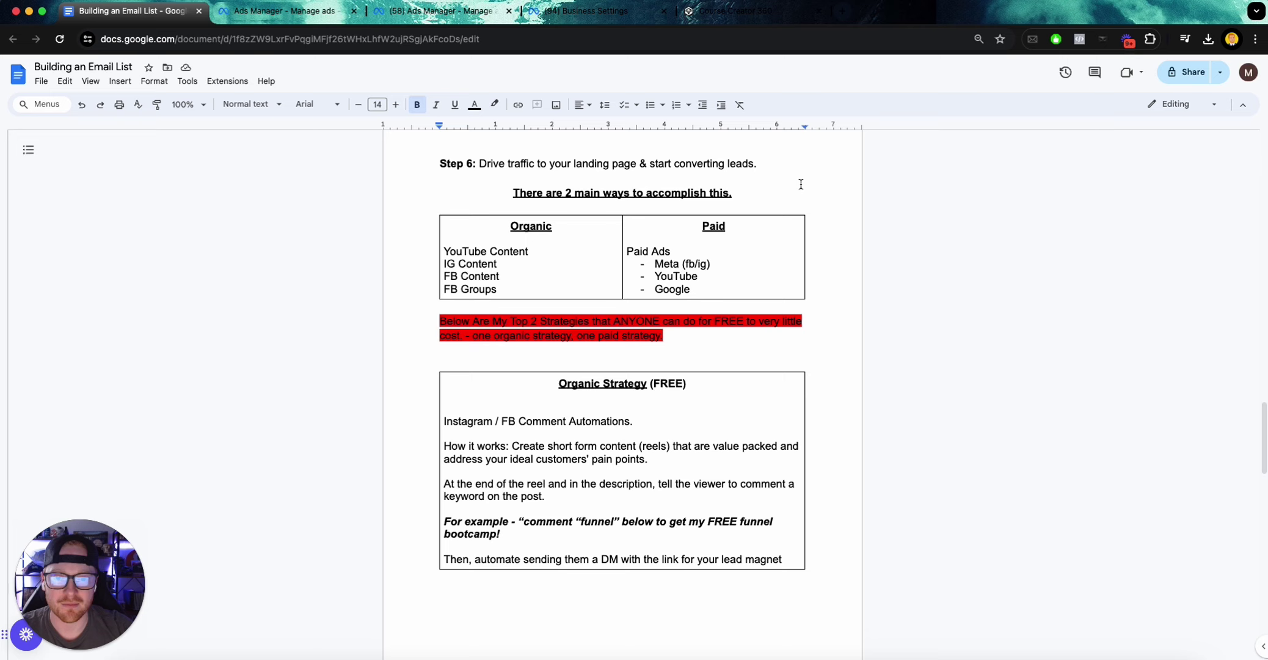
Scroll below Step 6 to the Organic Strategy (FREE) comment-automation table
scroll(720, 177, "up", 8)
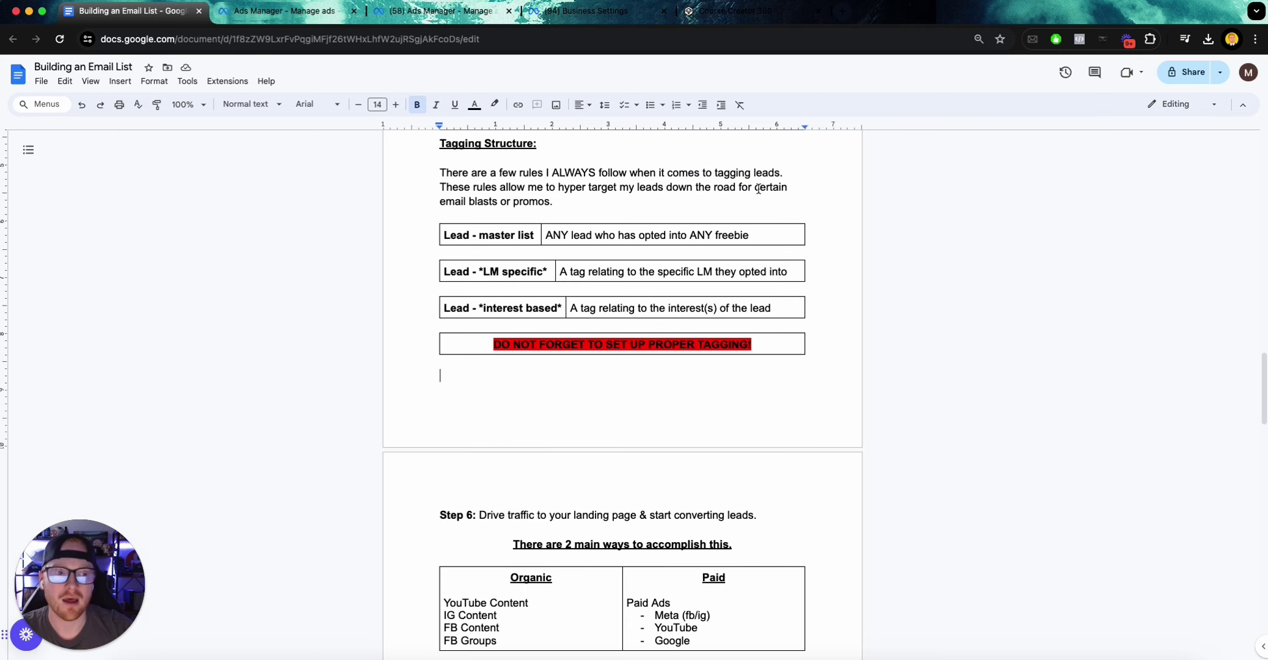
scroll(837, 186, "up", 1)
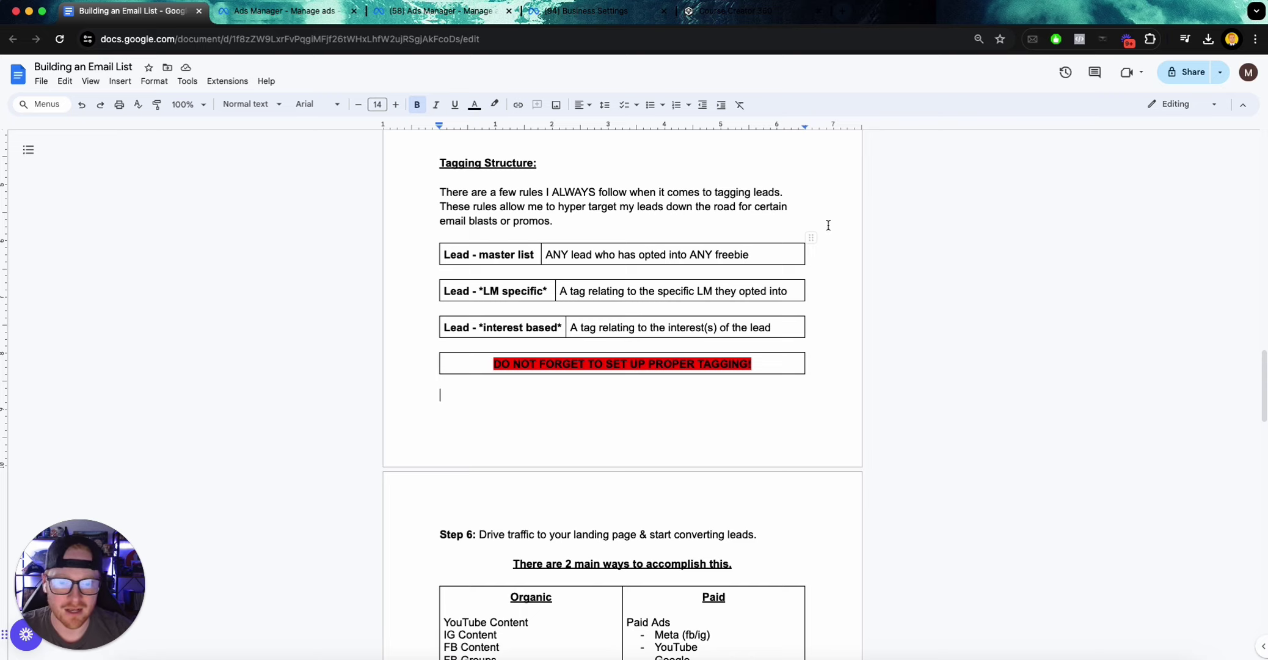
scroll(828, 224, "down", 6)
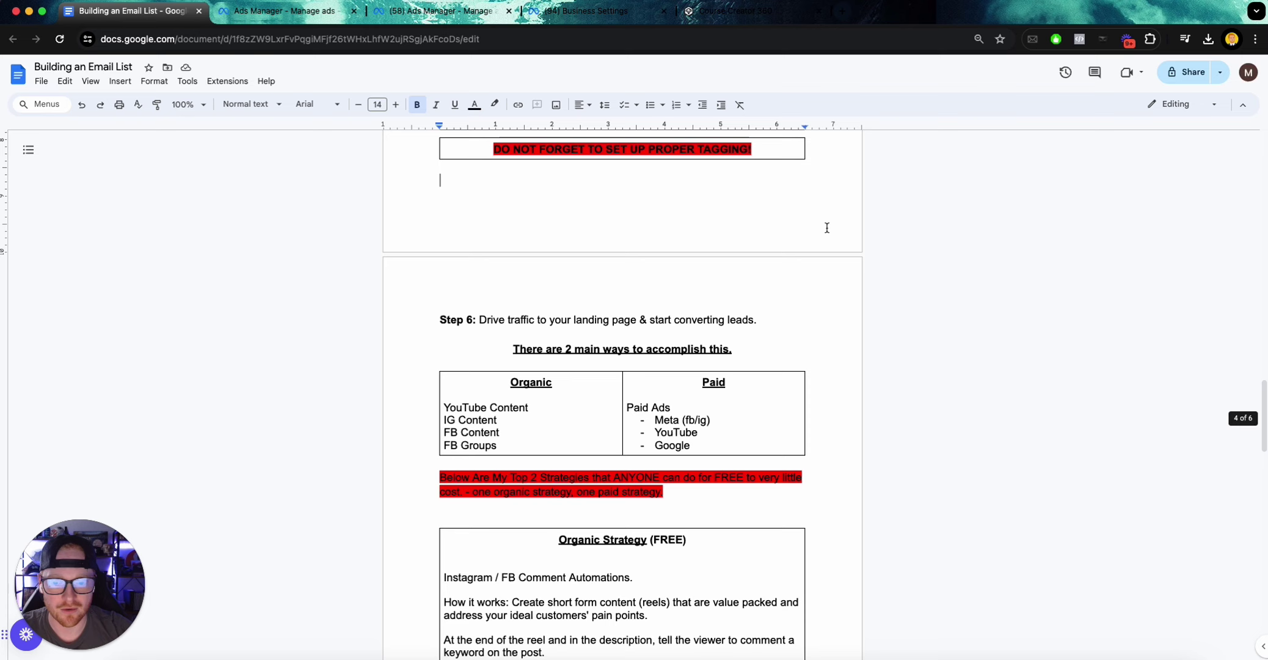
scroll(825, 229, "down", 1)
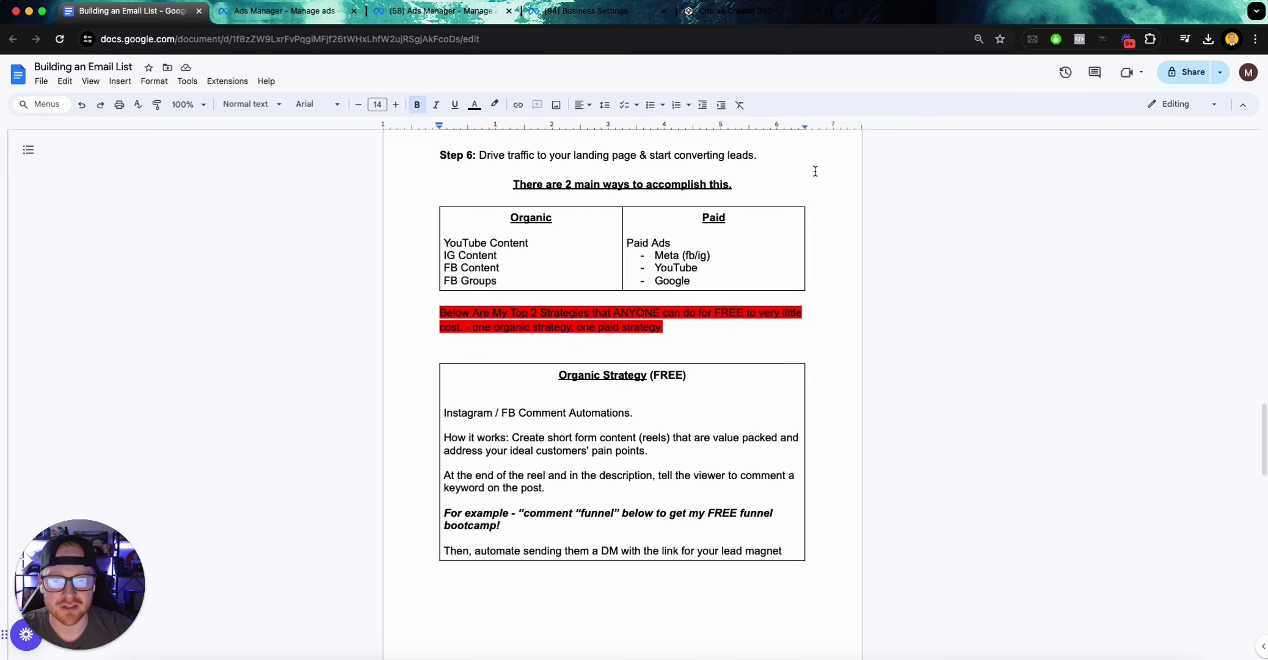
scroll(814, 169, "down", 2)
scroll(814, 172, "up", 1)
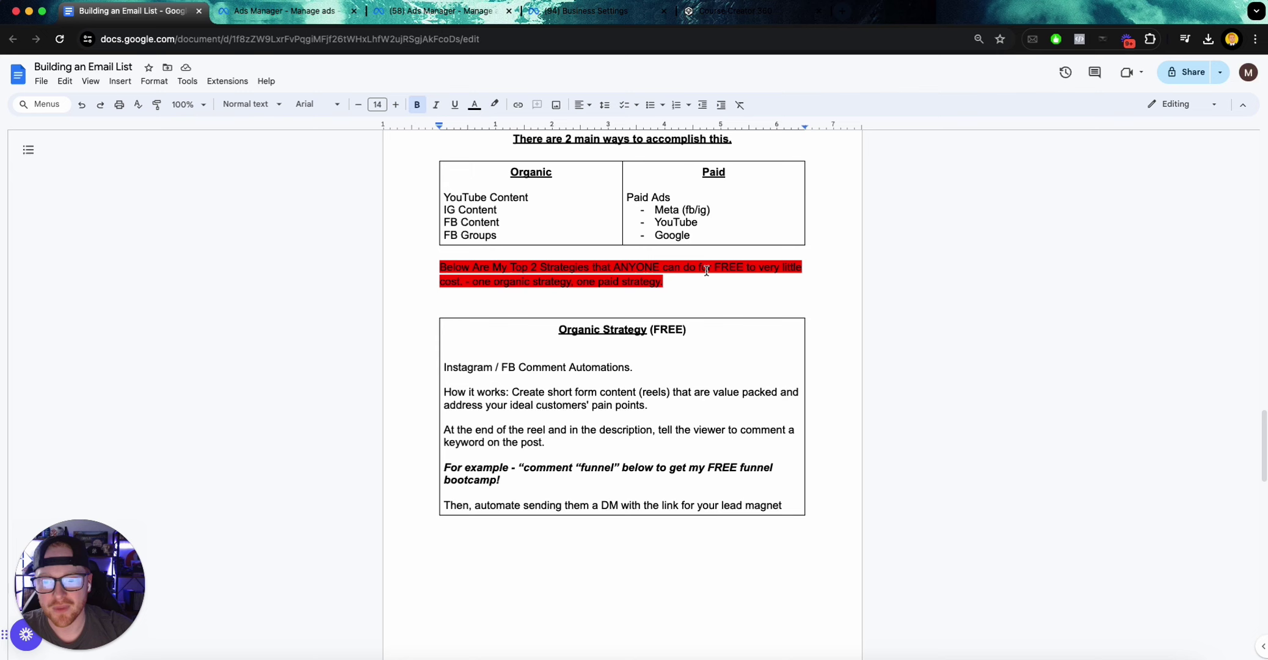
scroll(679, 251, "down", 1)
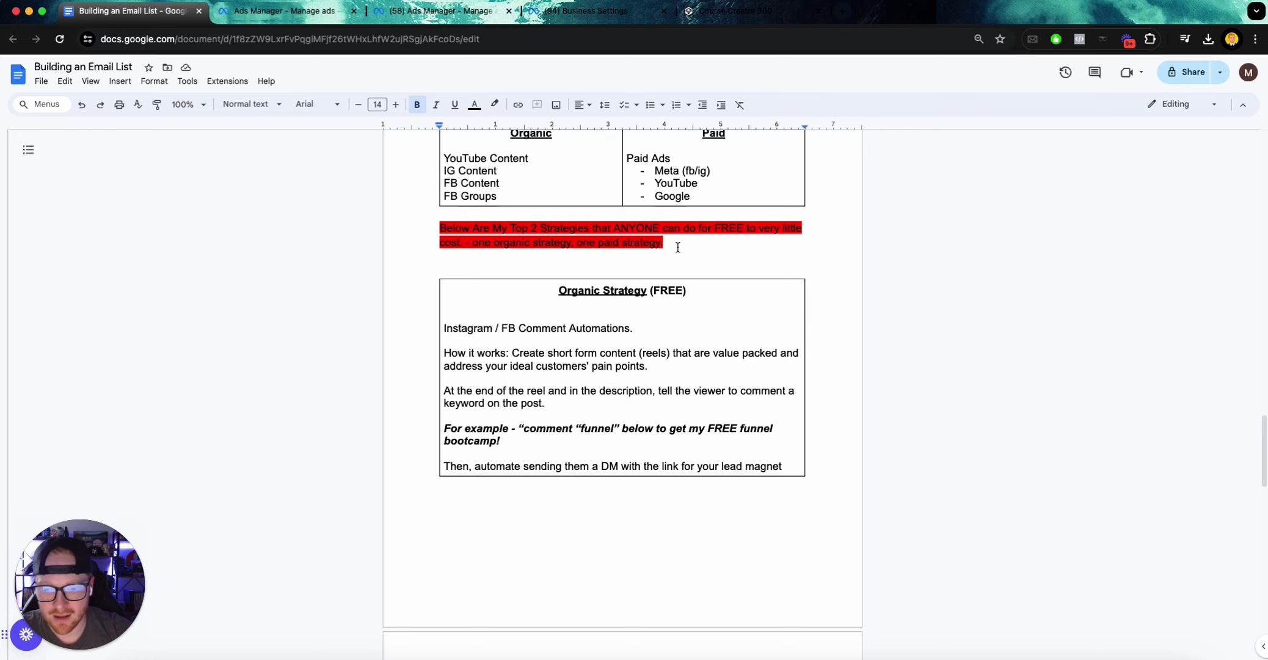
Scroll to the automation diagram with the THIS VIDEO GUIDE link and the Paid Ads heading
scroll(678, 248, "down", 3)
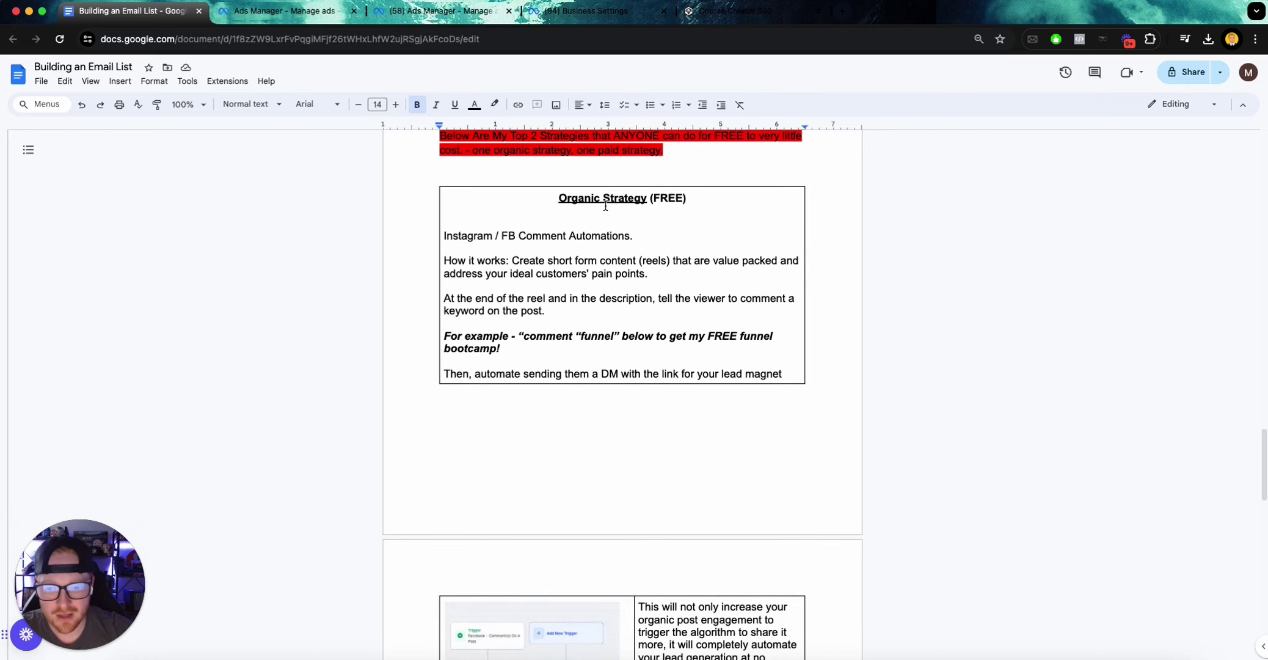
scroll(700, 191, "down", 1)
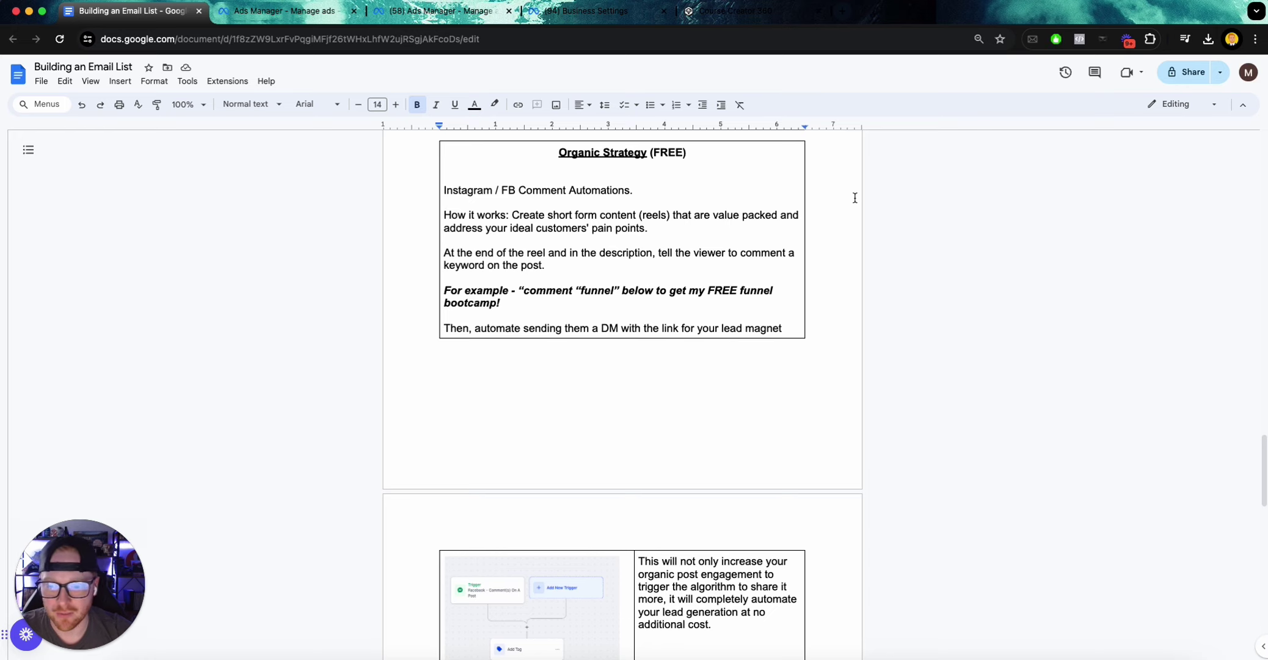
scroll(854, 198, "down", 2)
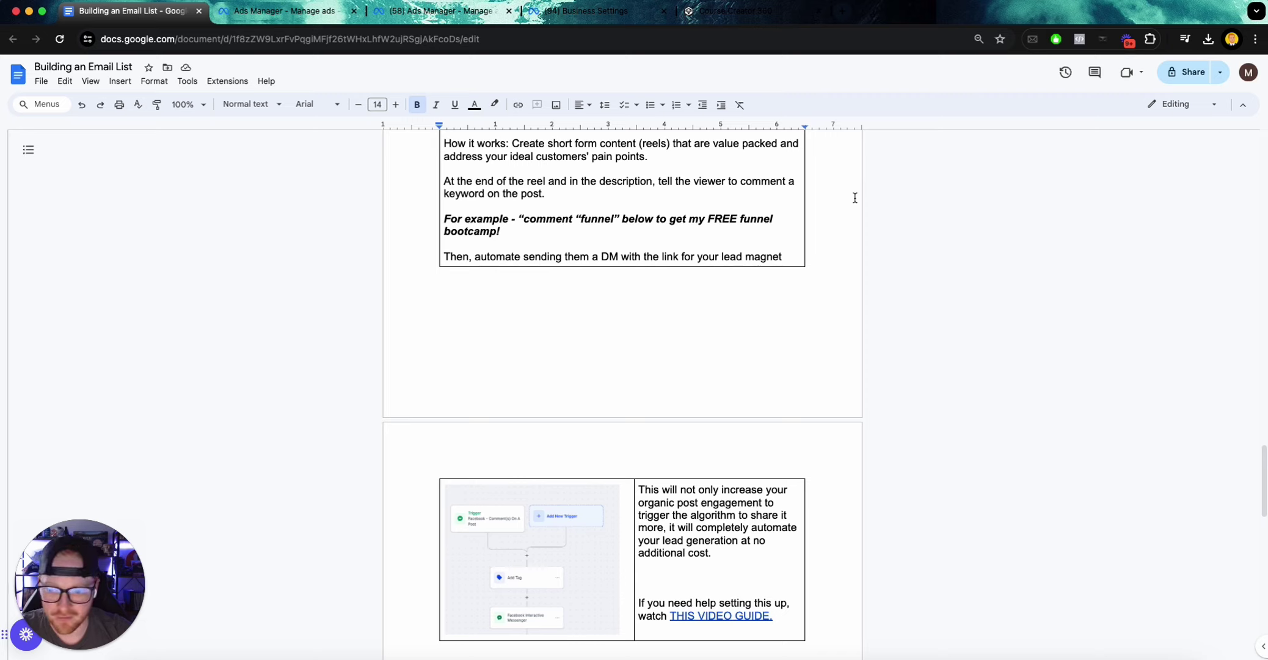
scroll(855, 198, "down", 2)
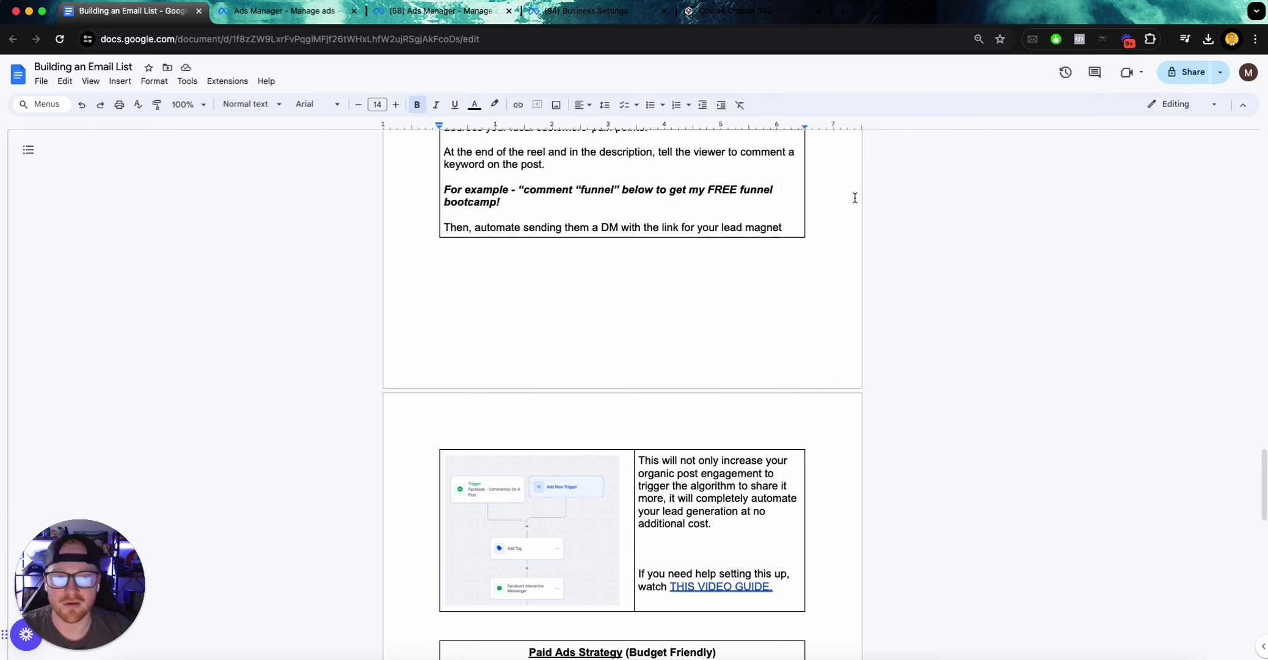
Scroll through the Paid Ads Strategy (Budget Friendly) ad-to-funnel example to the conversion-tracking reminder
scroll(843, 201, "down", 5)
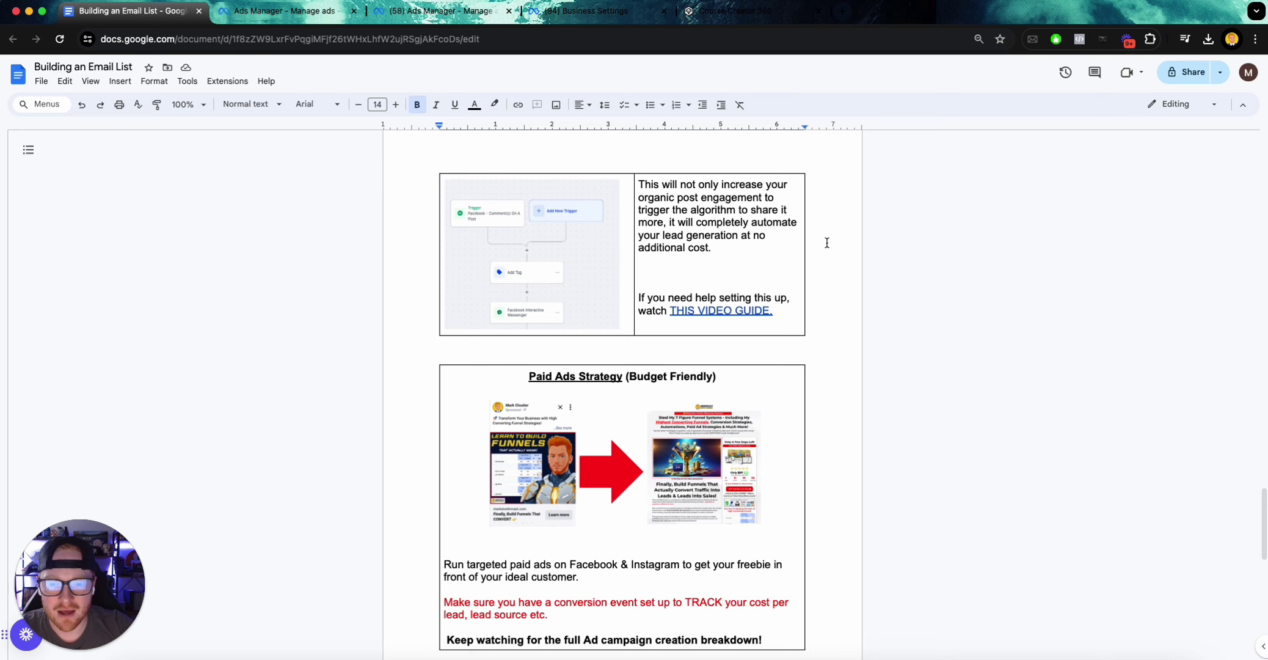
scroll(827, 241, "down", 1)
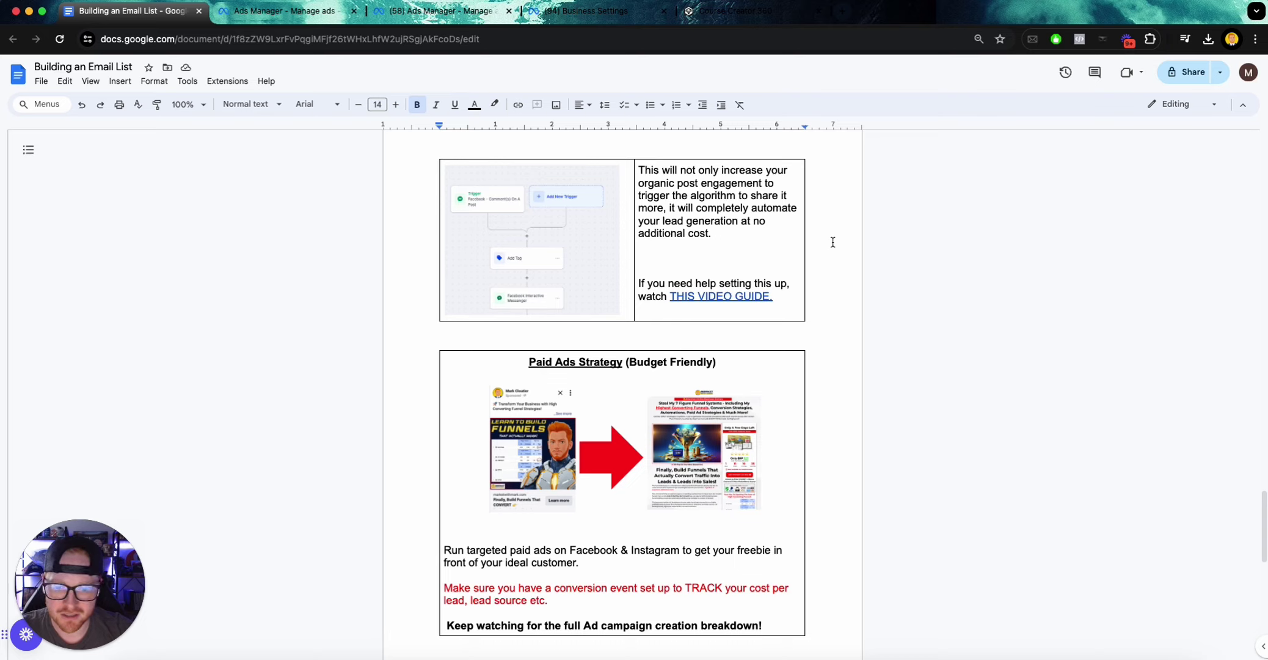
scroll(832, 242, "down", 1)
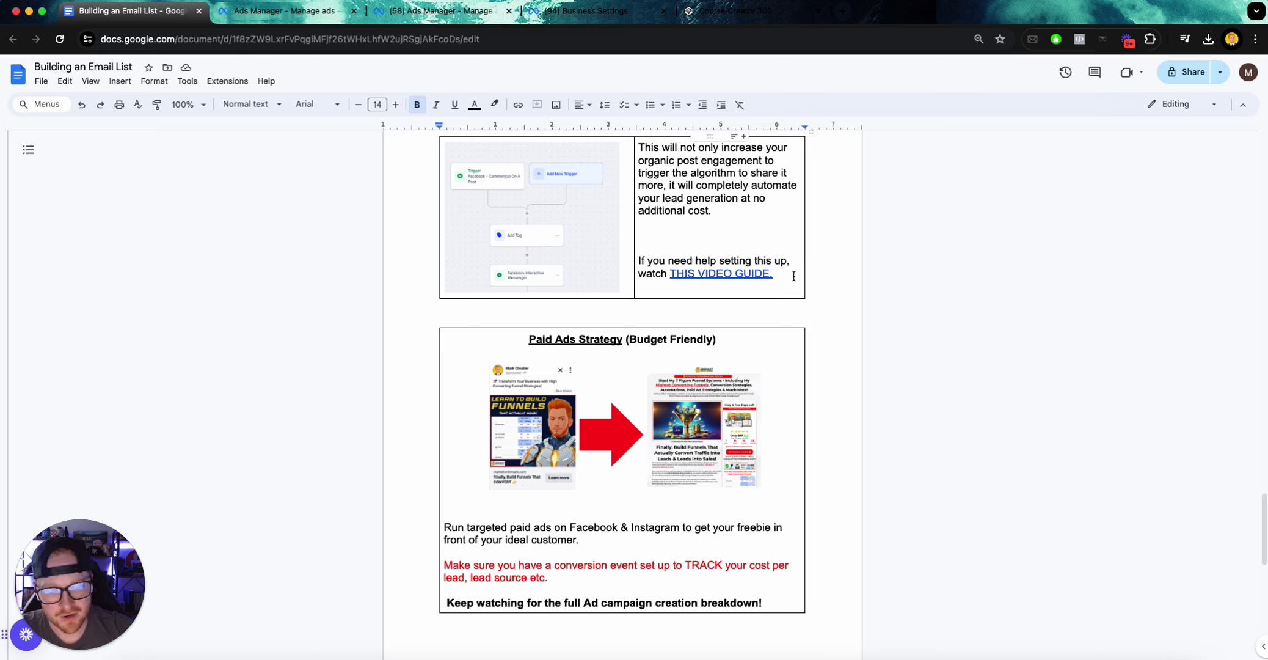
scroll(826, 264, "up", 1)
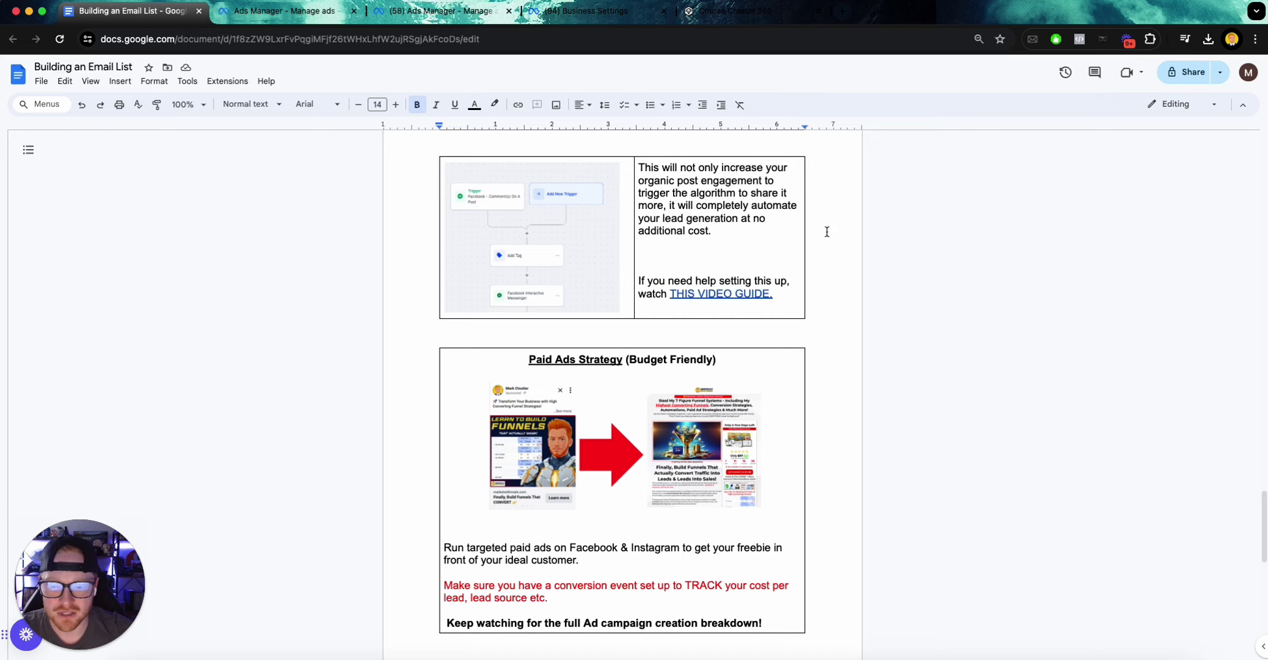
scroll(831, 231, "down", 5)
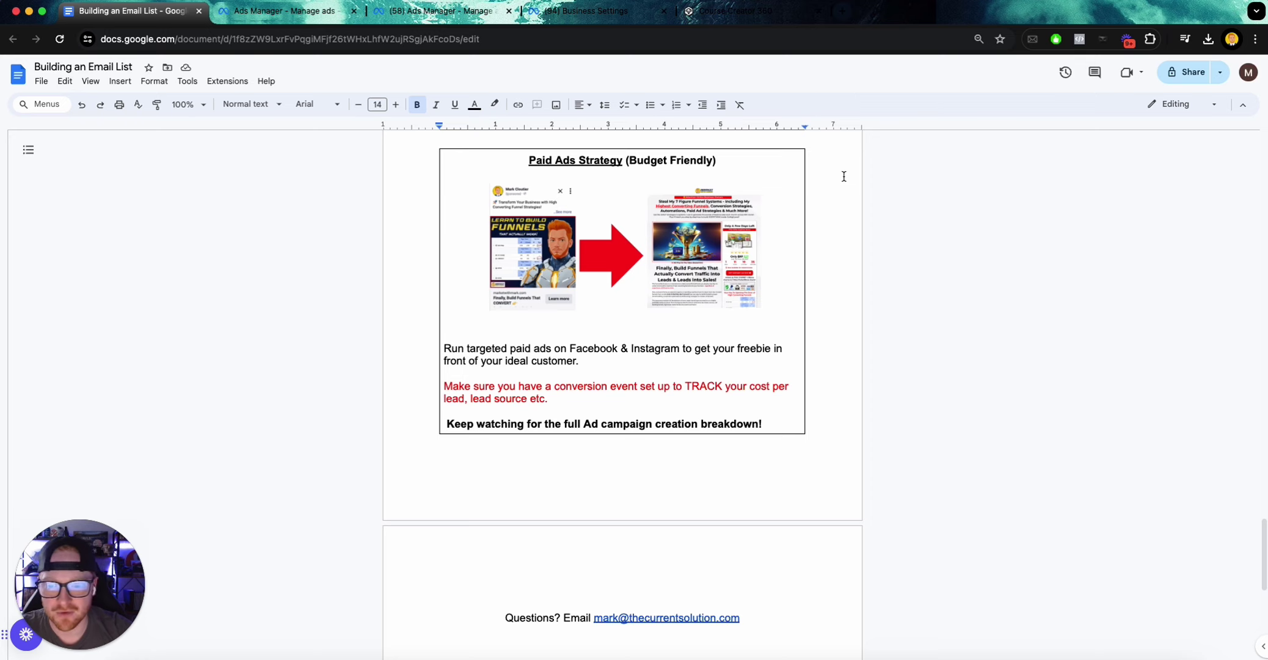
scroll(843, 176, "down", 1)
scroll(611, 333, "up", 1)
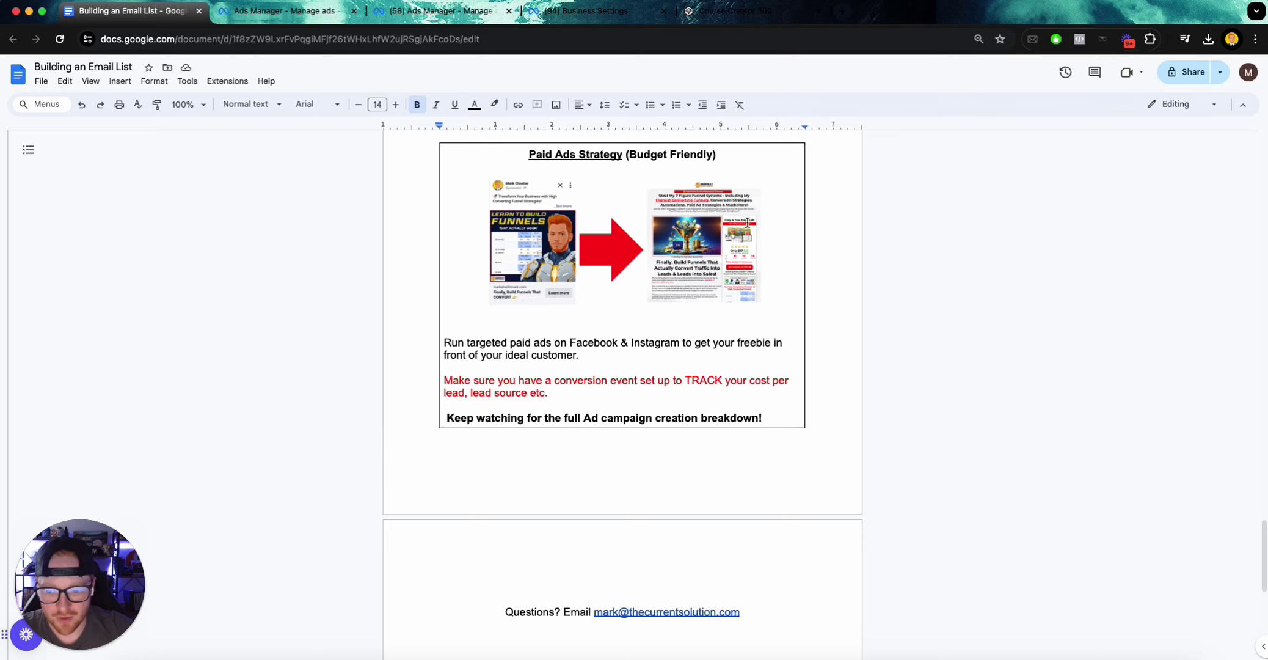
scroll(705, 368, "down", 1)
Highlight the red conversion event paragraph and review the freebie line above it
left_click_drag(553, 323, 446, 310)
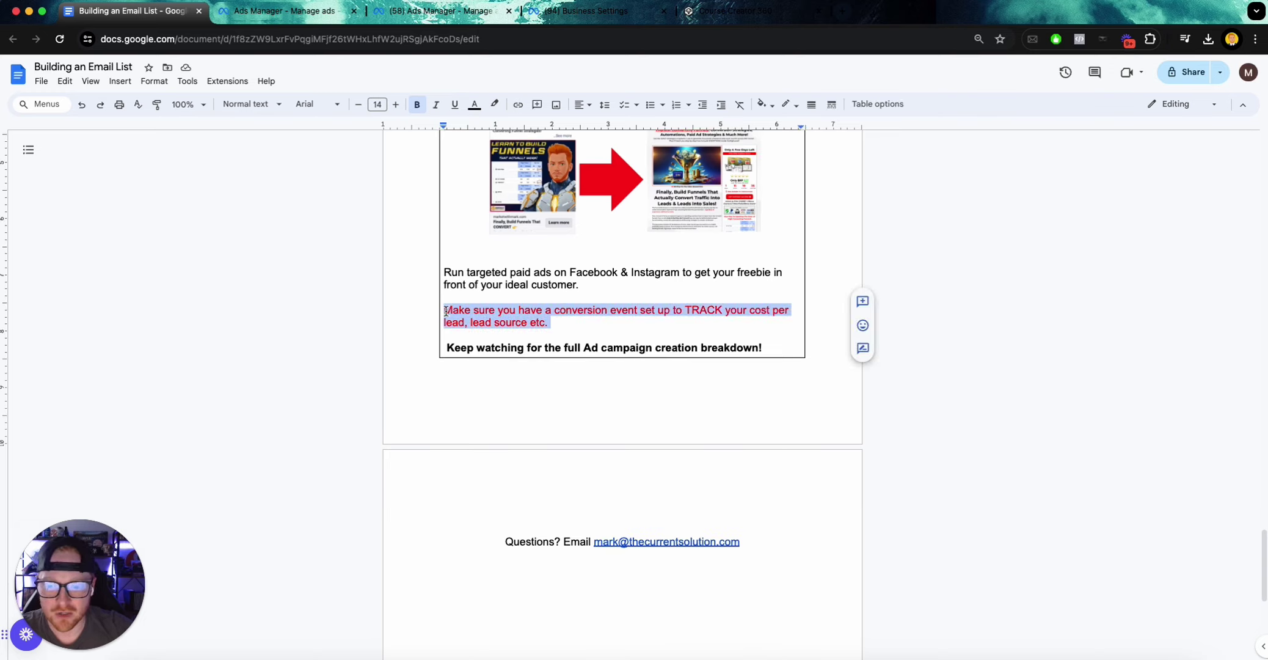
left_click(638, 322)
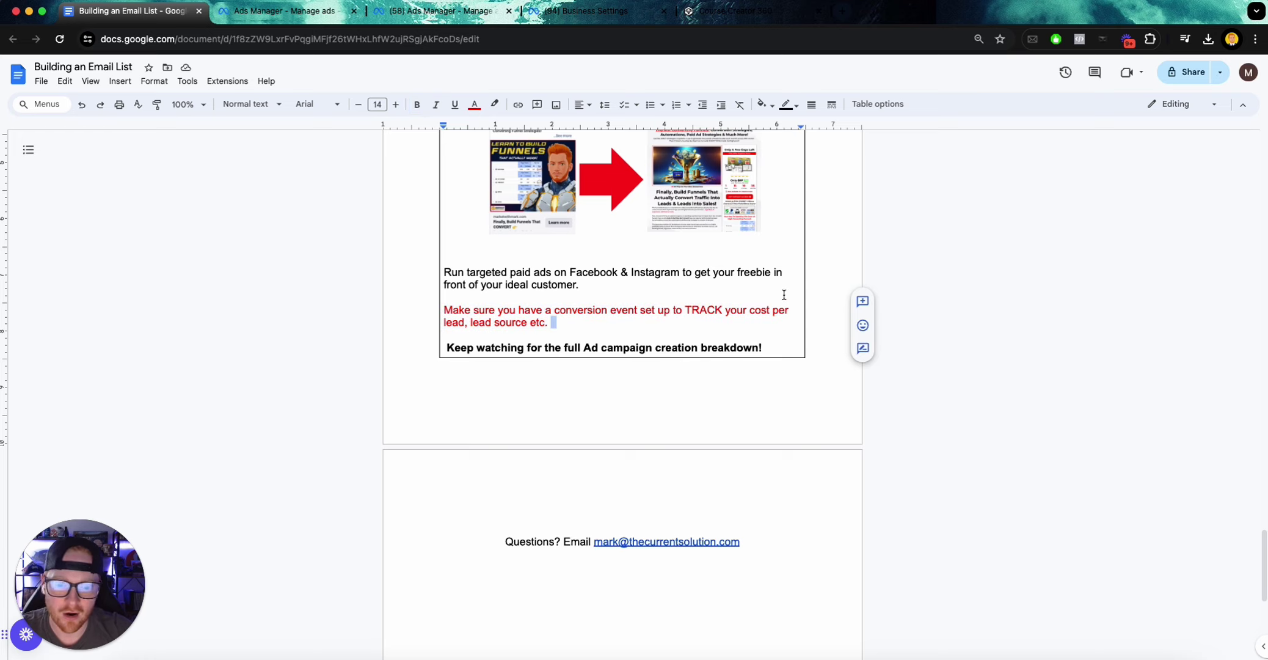
left_click(823, 271)
scroll(549, 216, "up", 1)
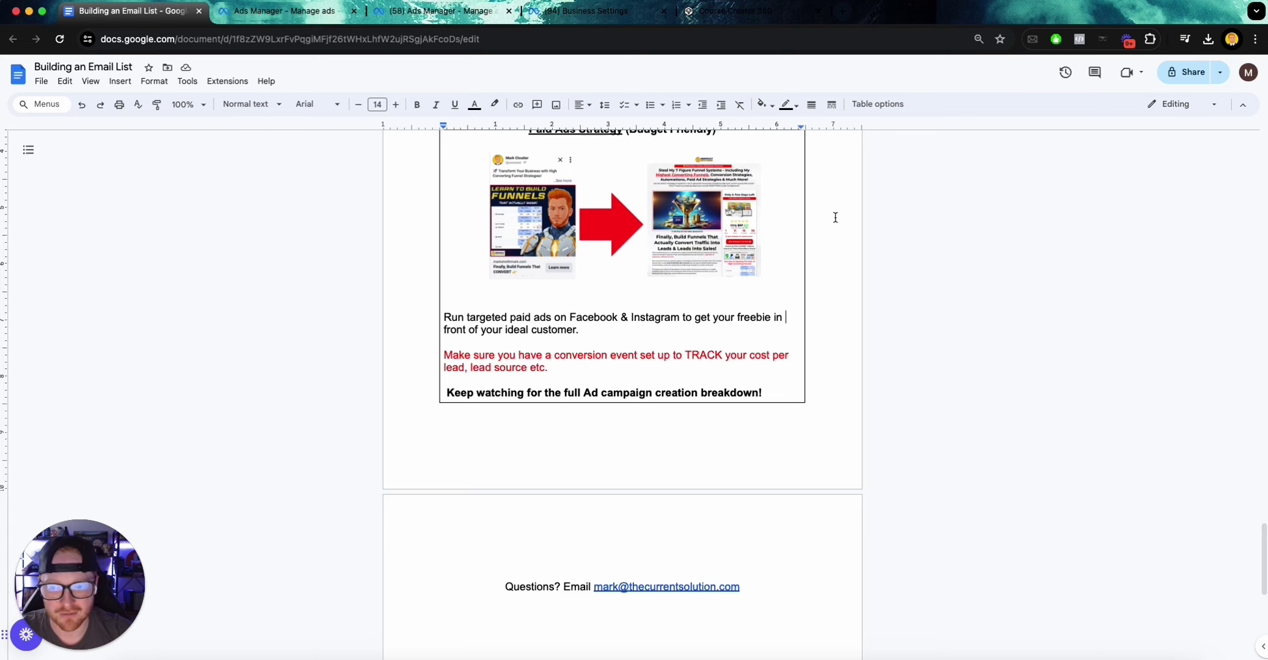
scroll(602, 393, "up", 1)
scroll(603, 394, "up", 3)
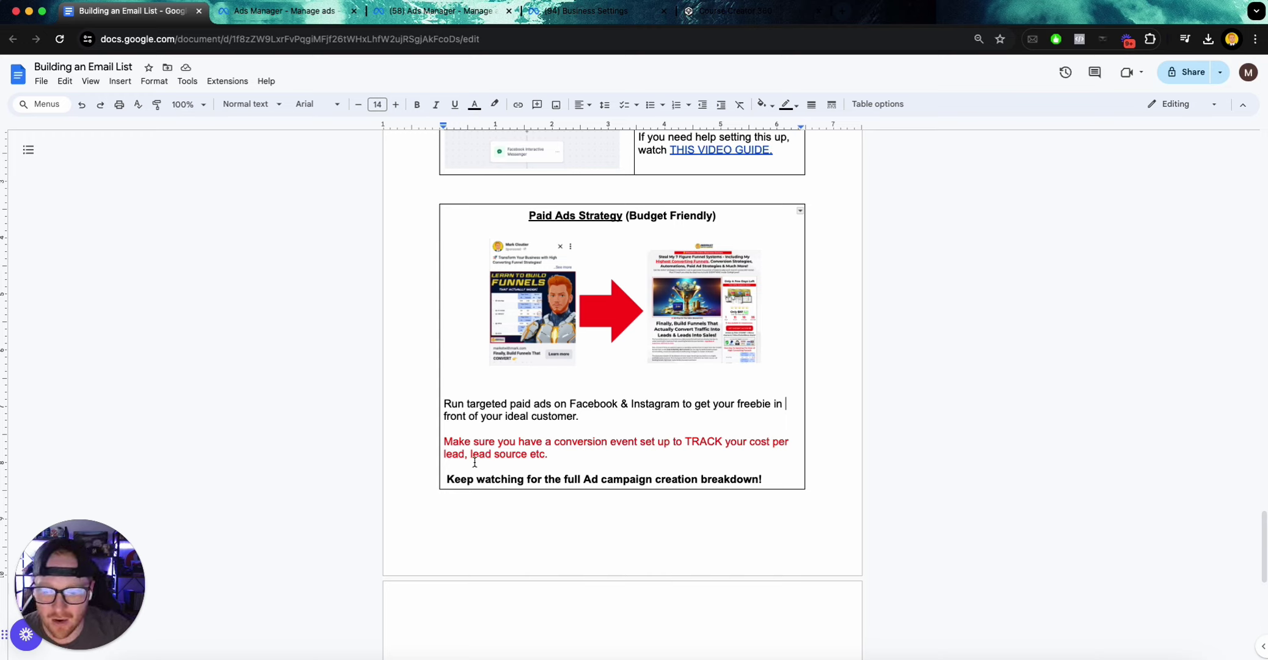
Highlight the conversion event sentence, then switch to the Course Creator 360 Sales Page funnel step
left_click_drag(555, 455, 546, 441)
left_click(547, 441)
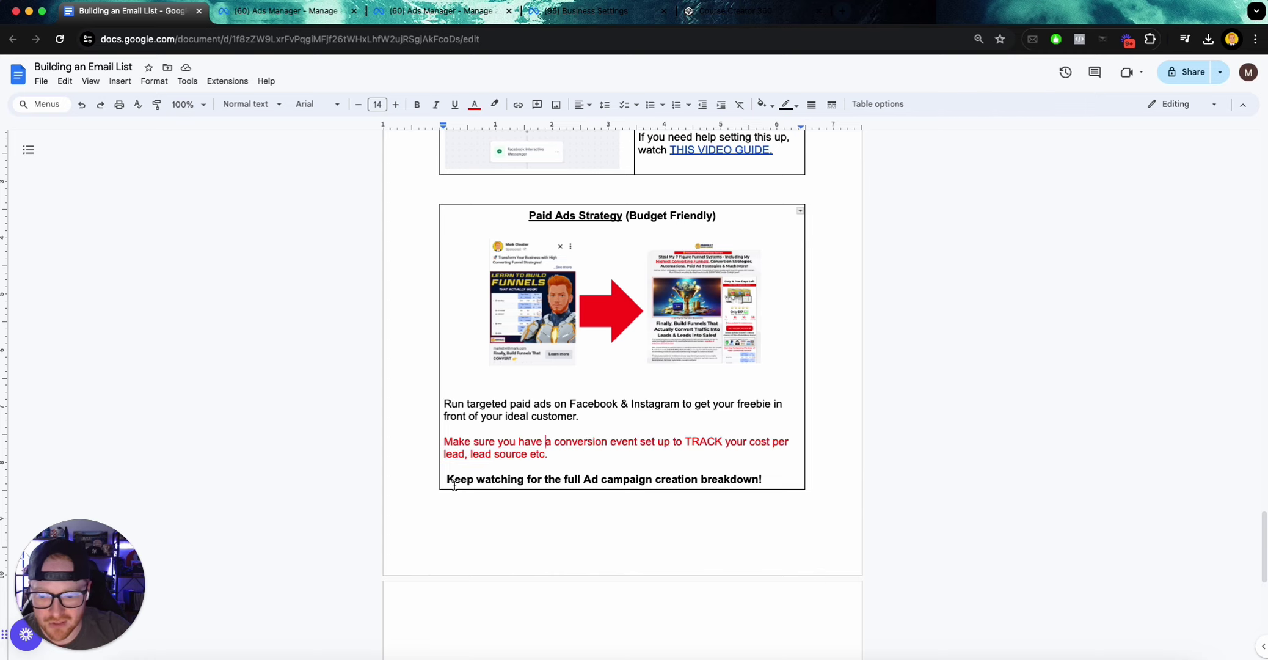
scroll(824, 470, "down", 2)
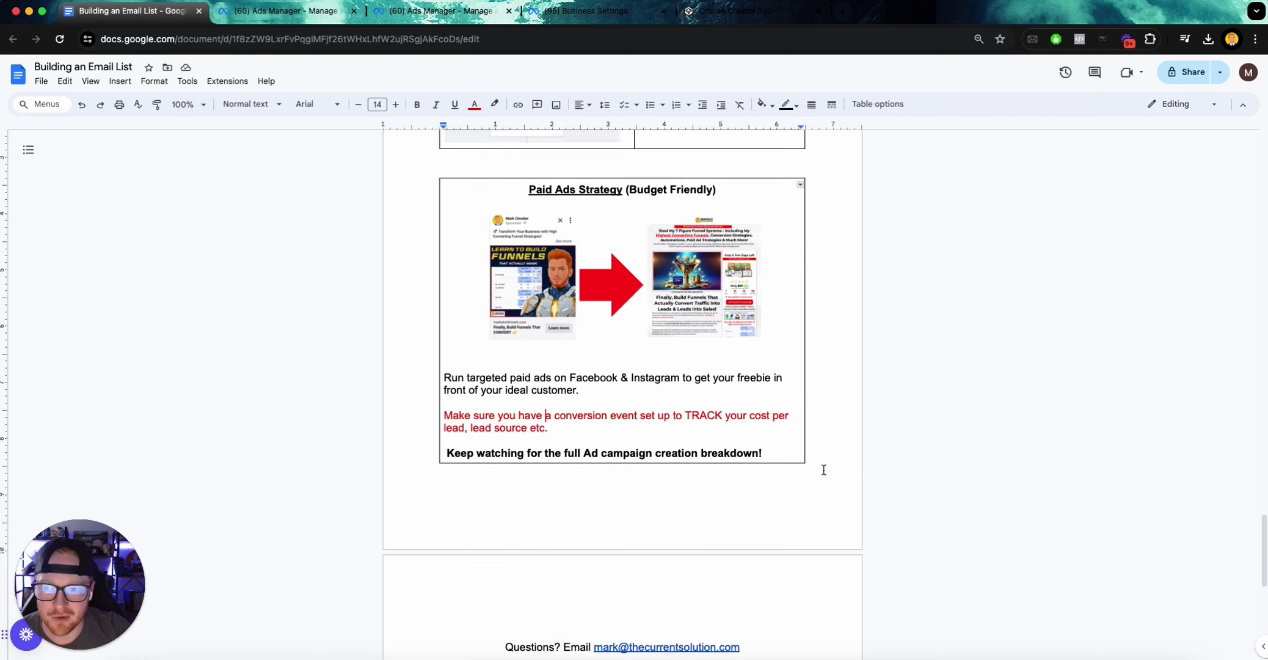
scroll(823, 469, "up", 1)
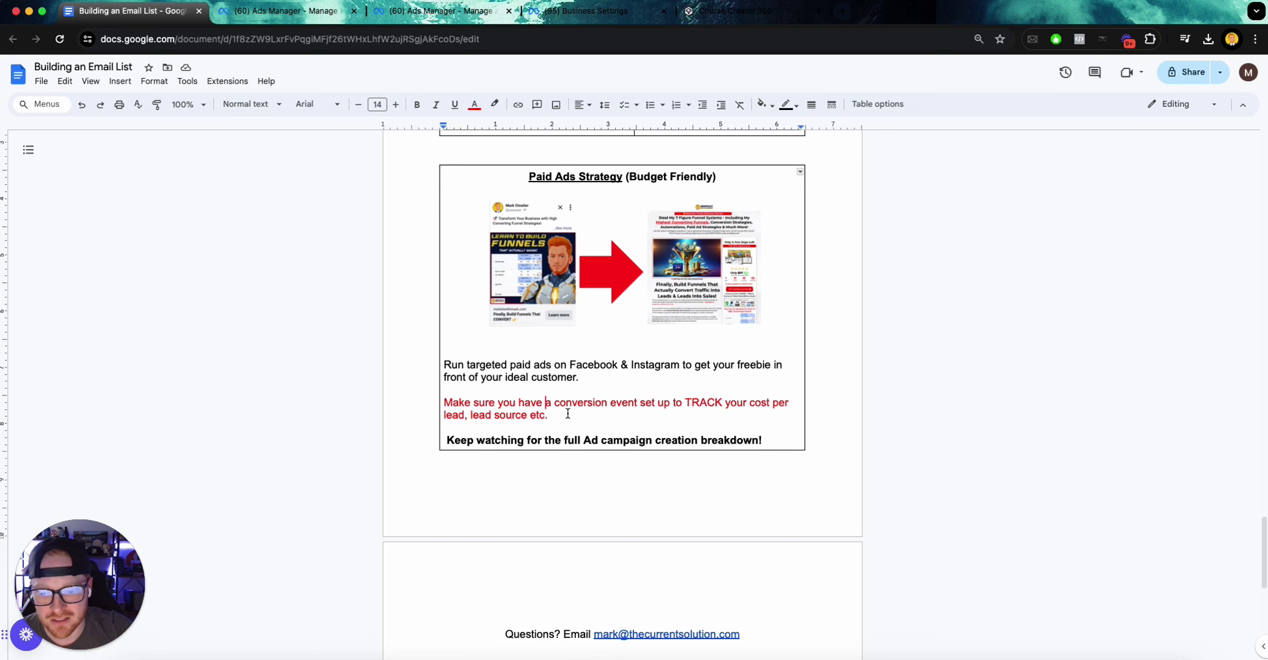
left_click(755, 11)
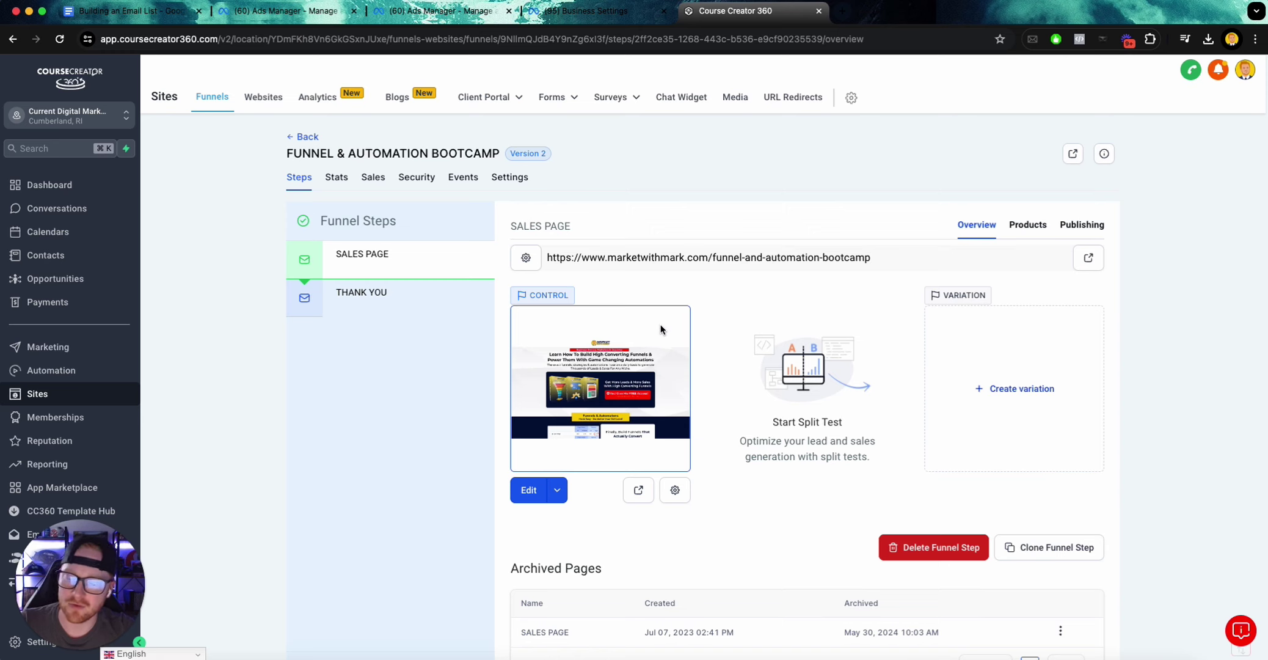
Select the THANK YOU step's /funnel-and-automation-bootcamp-thank-you URL path, then go to Meta's Custom conversions page
left_click(388, 291)
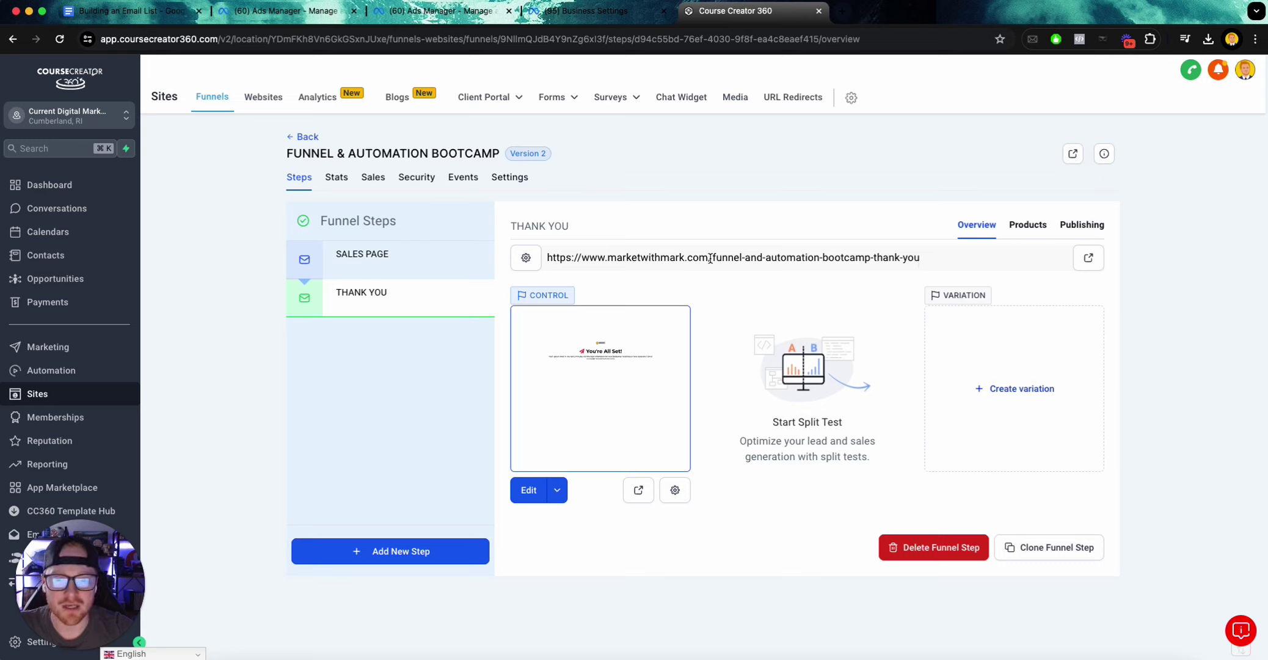
left_click_drag(709, 258, 905, 260)
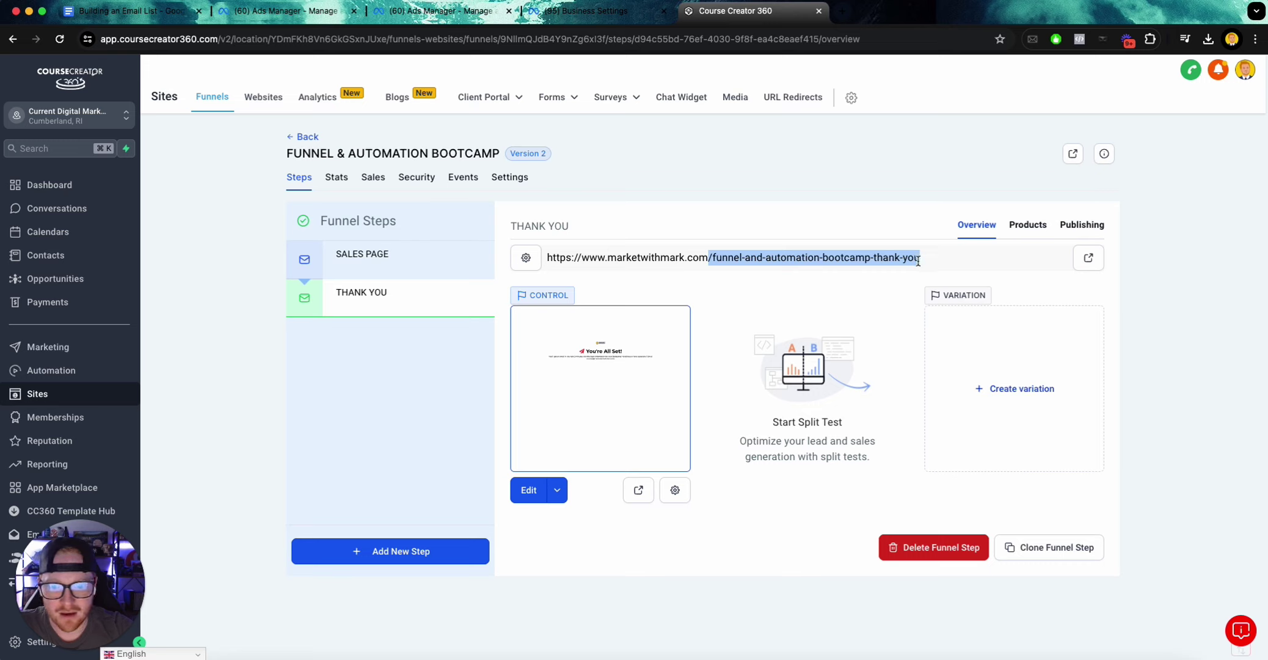
left_click(919, 261)
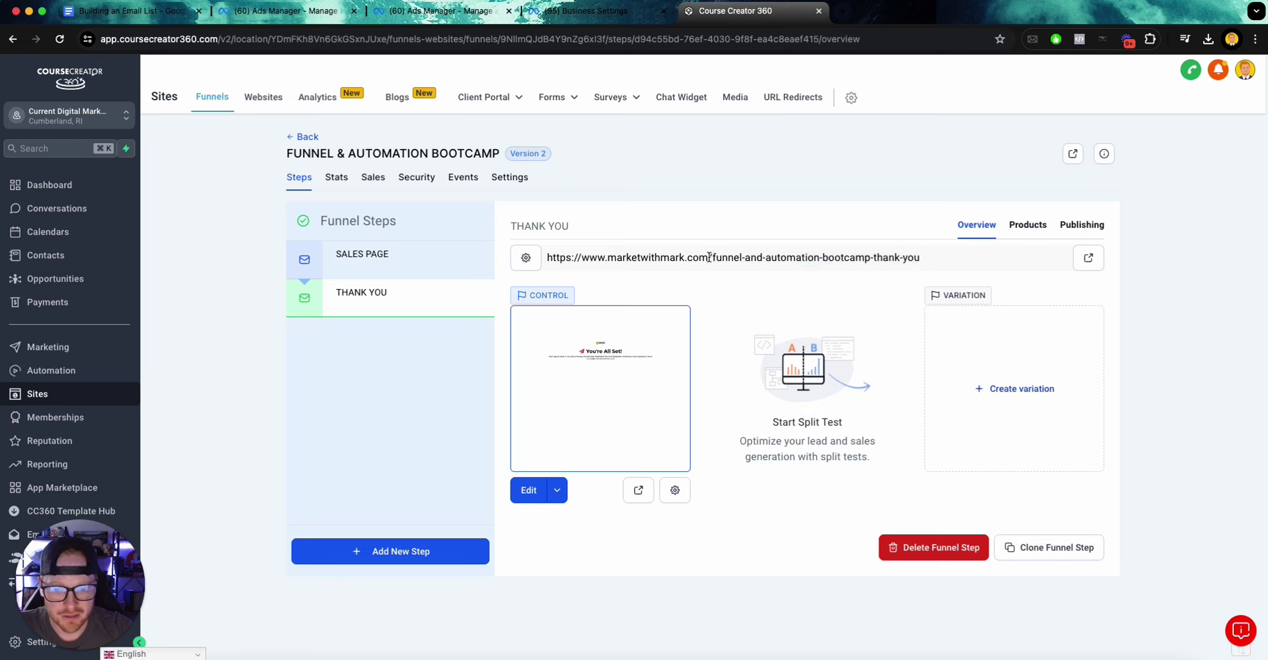
left_click_drag(722, 259, 910, 261)
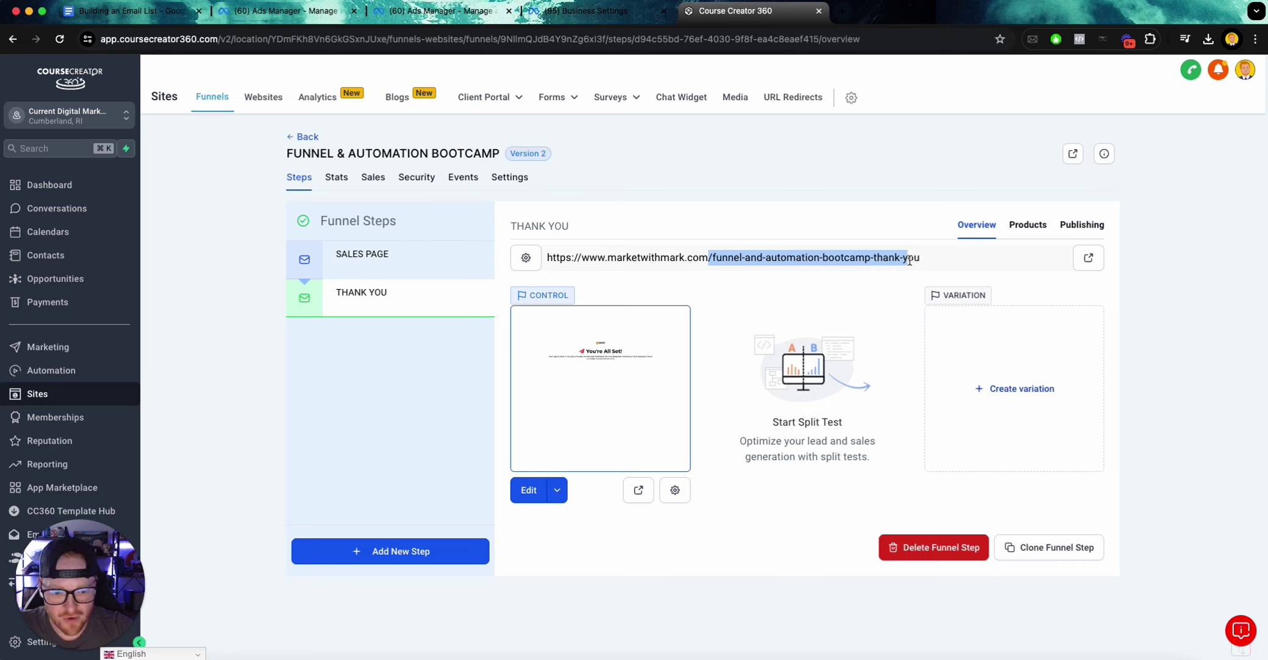
left_click(795, 262)
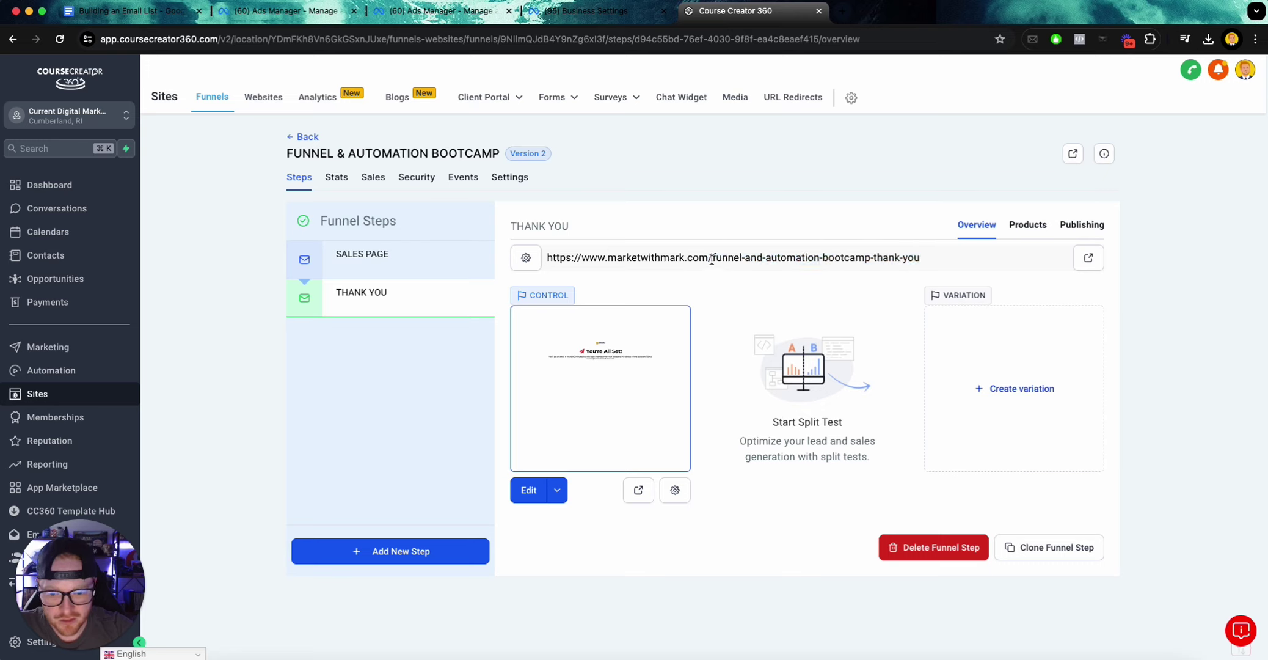
left_click_drag(712, 260, 569, 259)
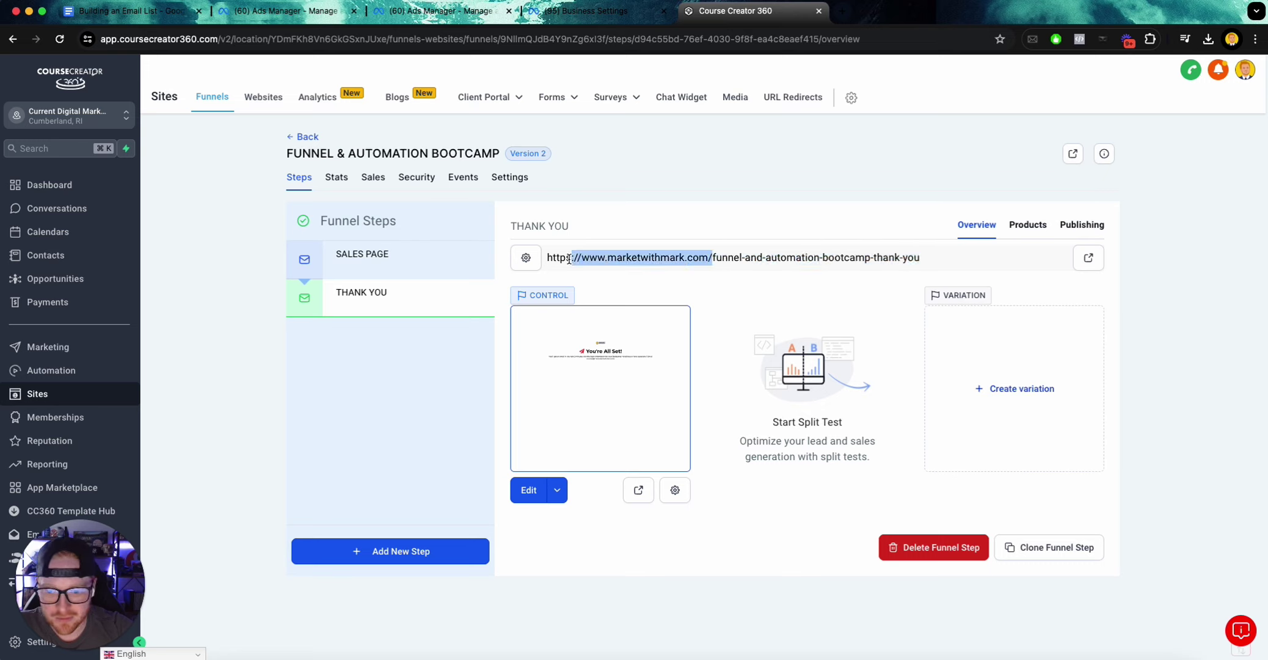
left_click(721, 258)
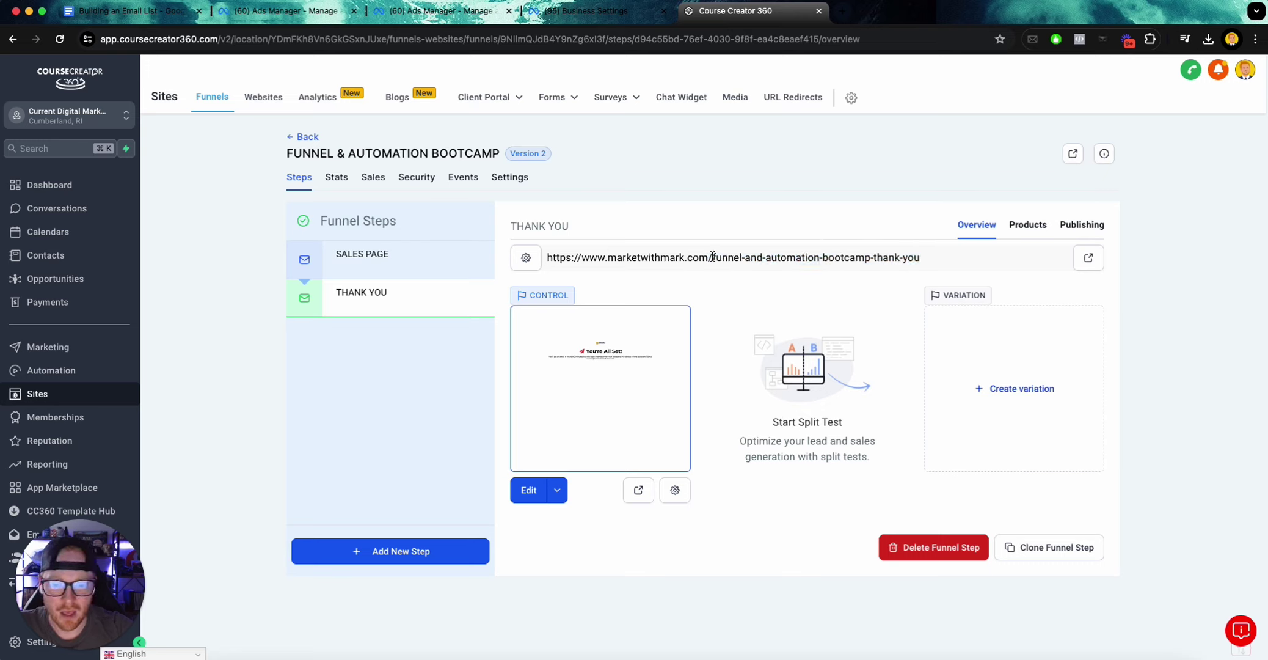
mouse_move(709, 257)
left_mouse_down()
mouse_move(920, 257)
mouse_move(709, 256)
left_mouse_up()
left_click(921, 258)
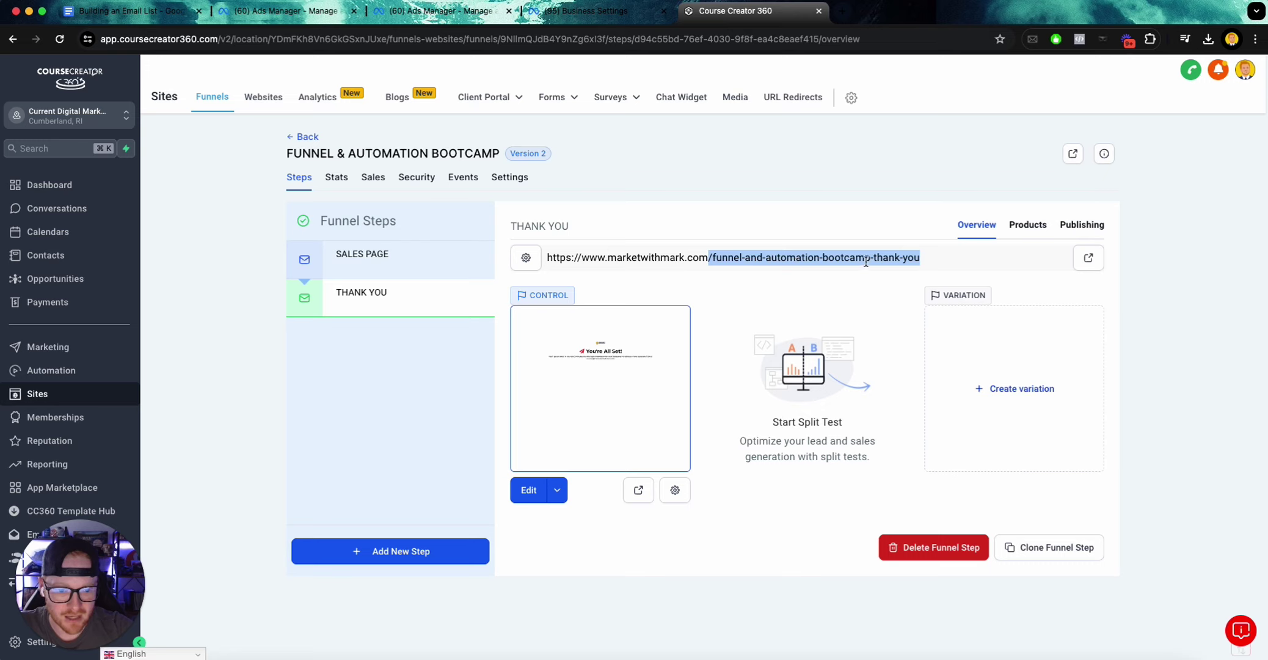
left_click_drag(939, 261, 708, 258)
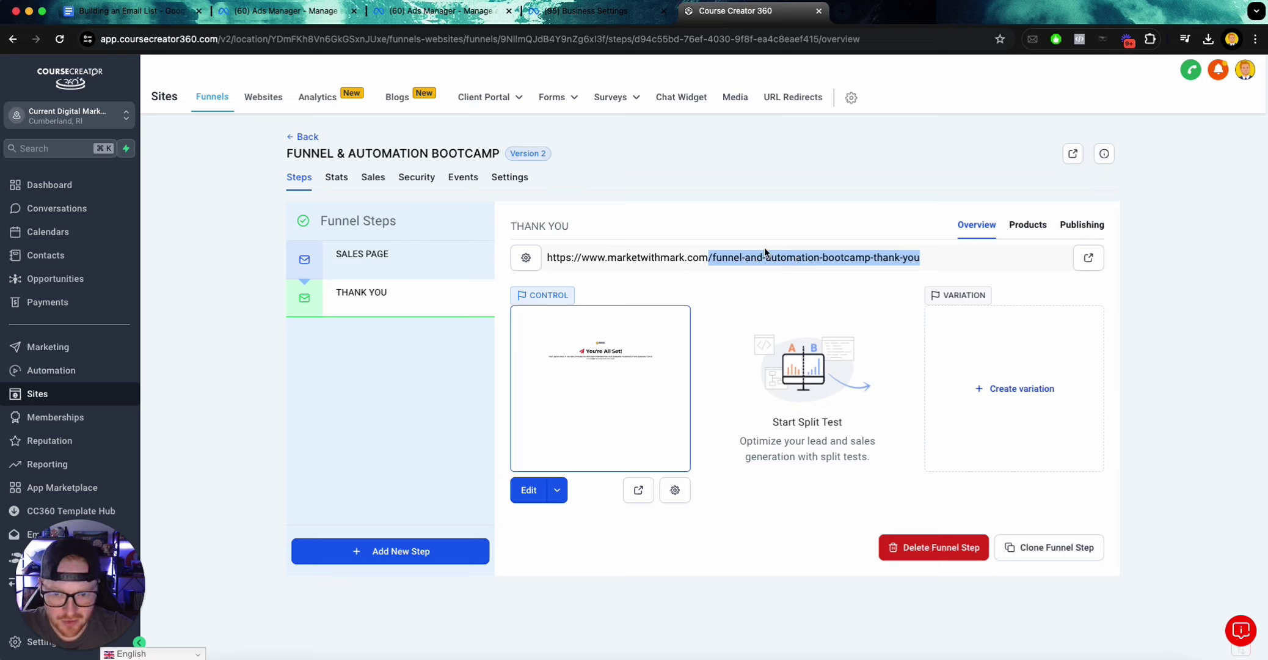
left_click(581, 16)
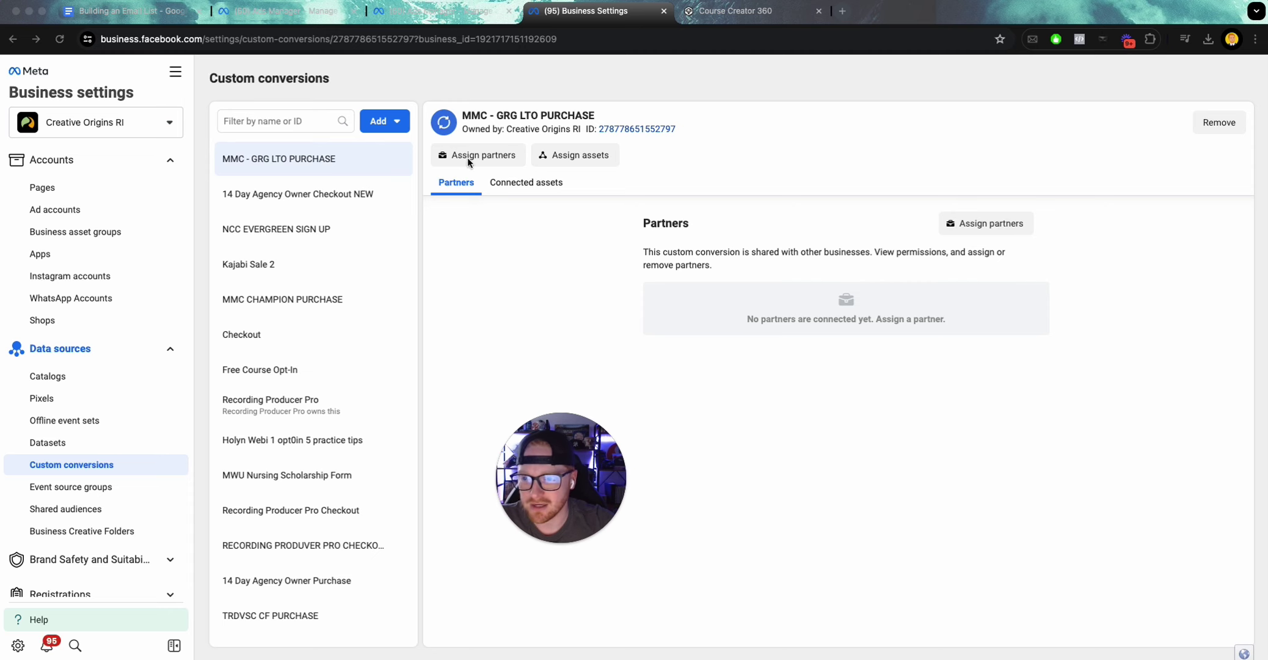
Start a new custom conversion named TEST YT VIDEO
left_click(382, 121)
left_click(408, 210)
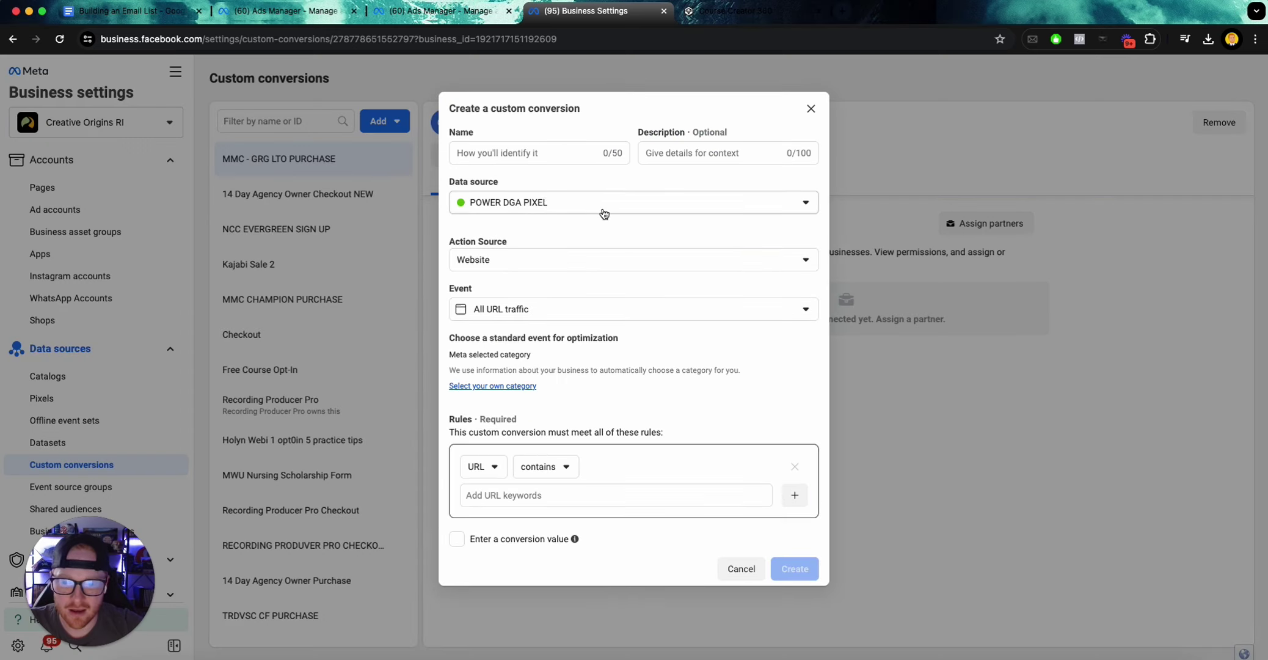
left_click(515, 158)
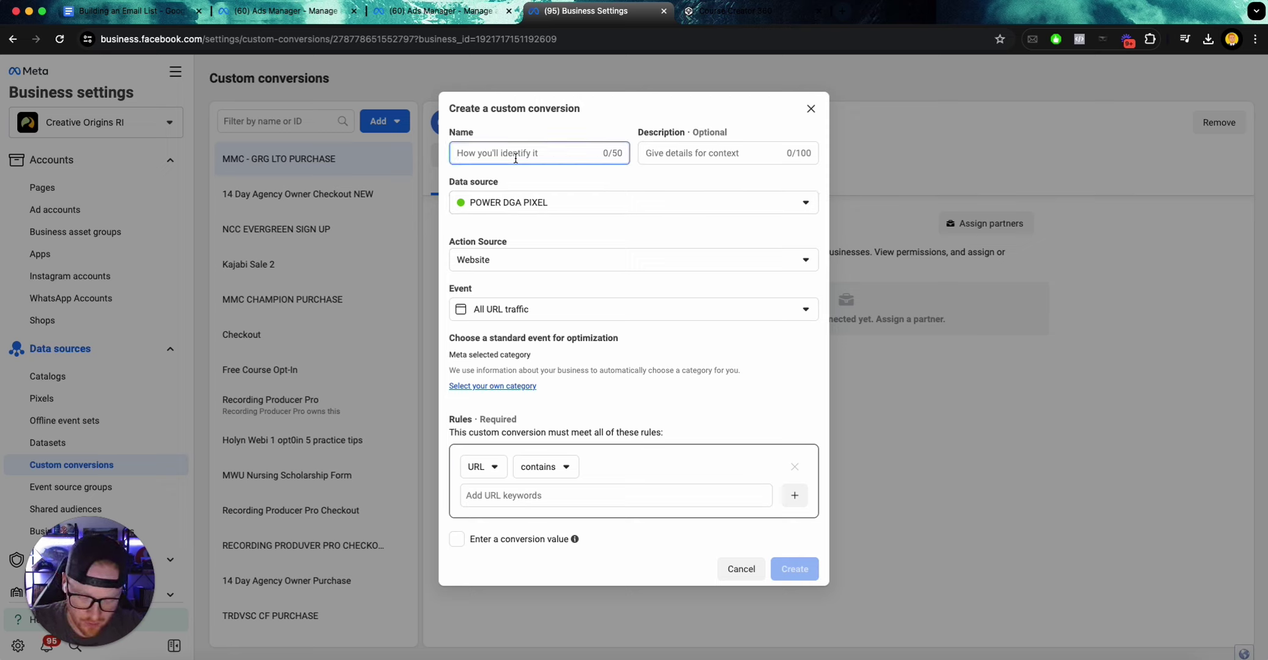
type("TEST")
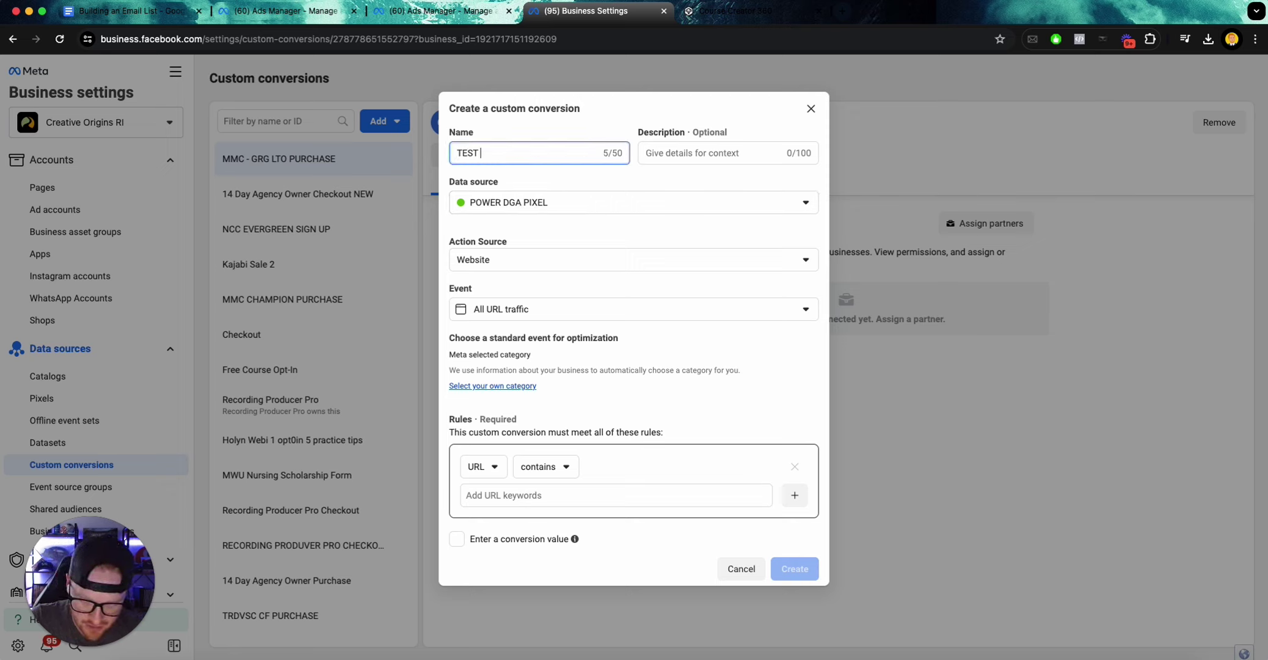
type(" YT")
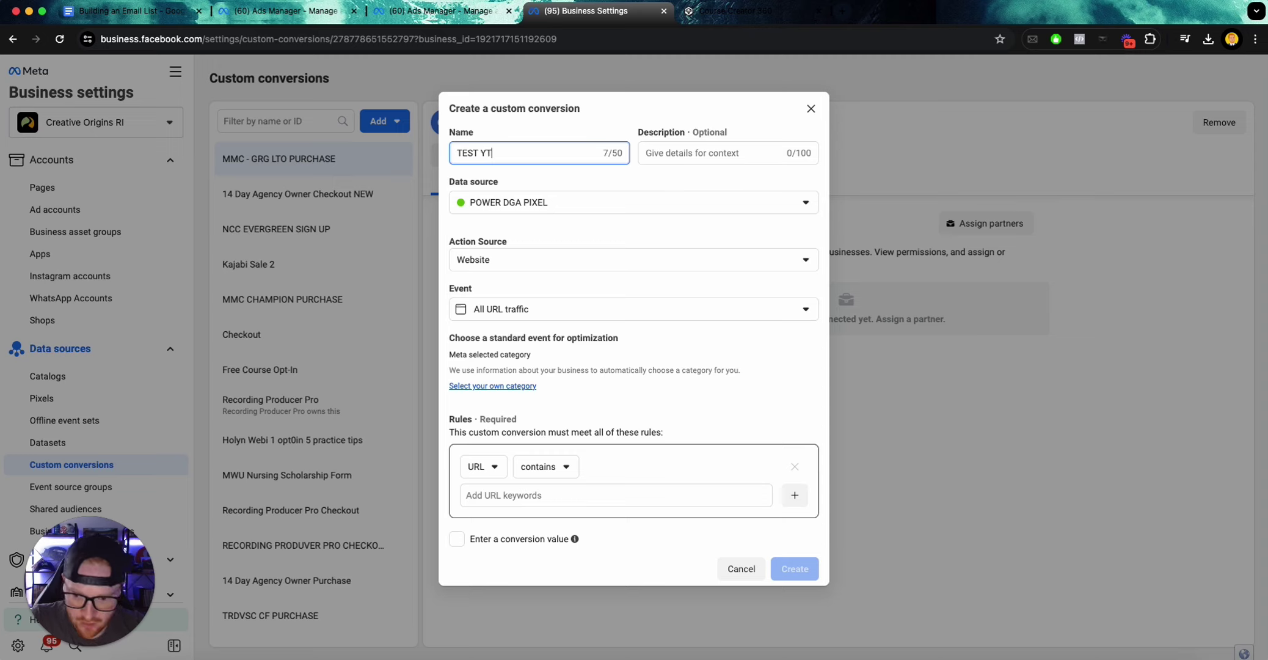
type(" VIDEO")
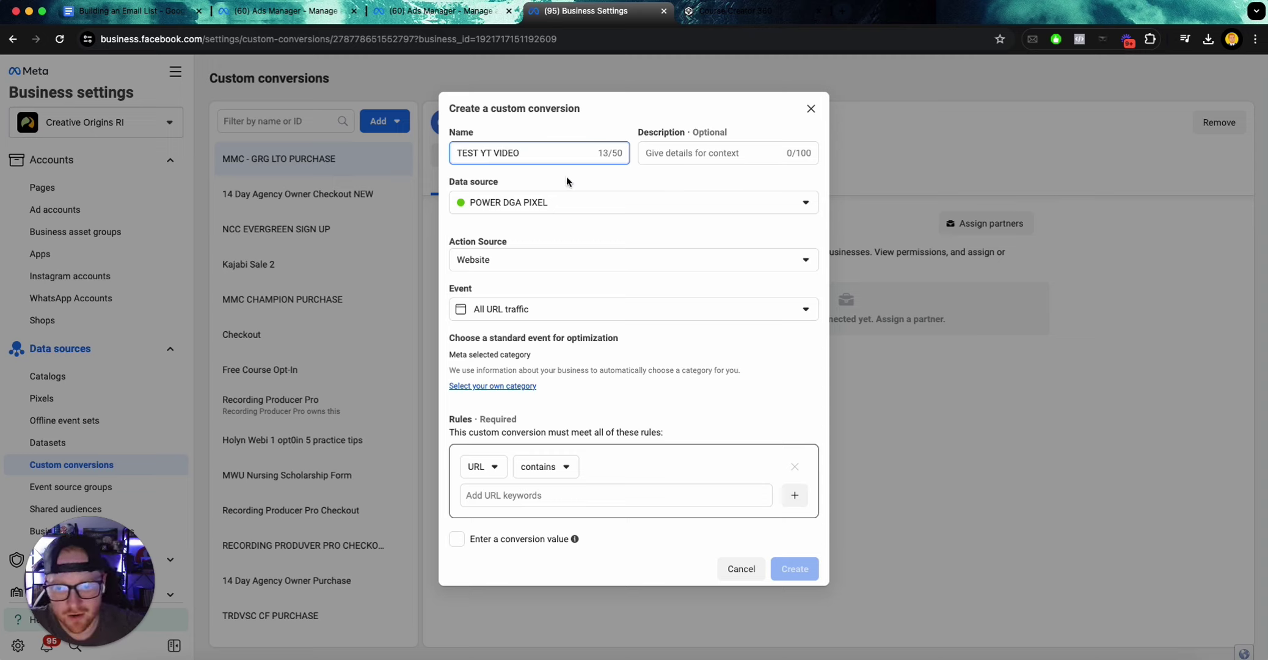
Set data source to Current Digital Schools, event All URL traffic, action source Website
left_click(555, 202)
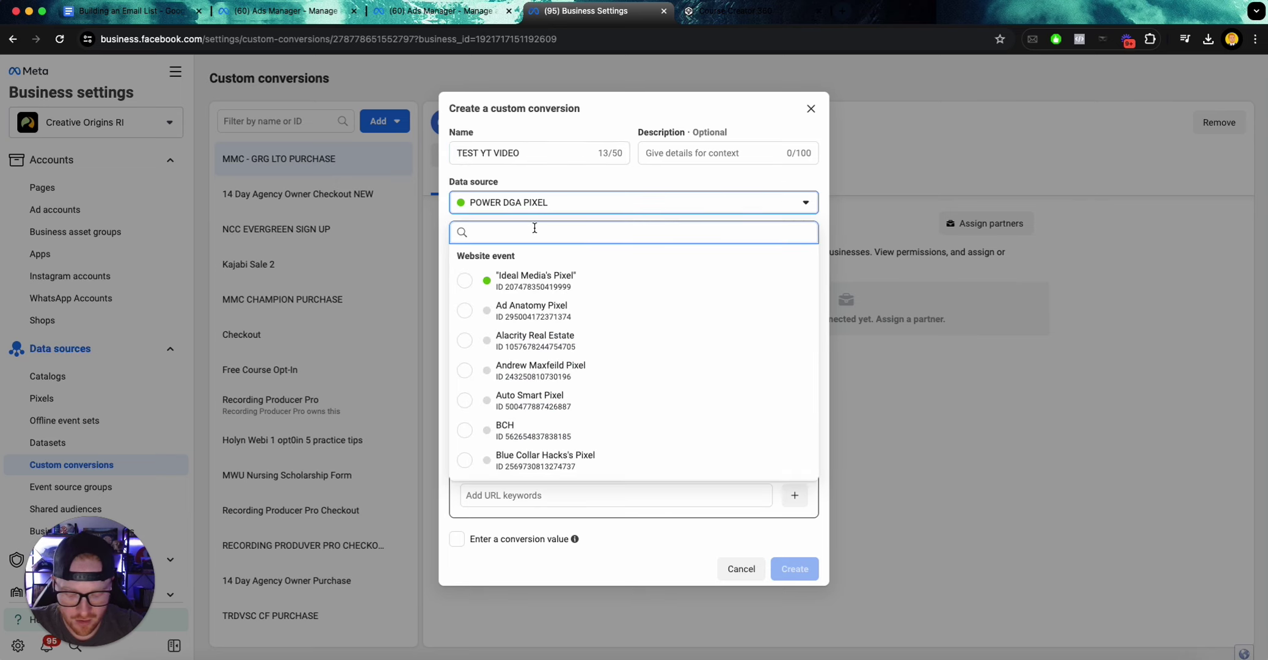
type("cur")
left_click(537, 279)
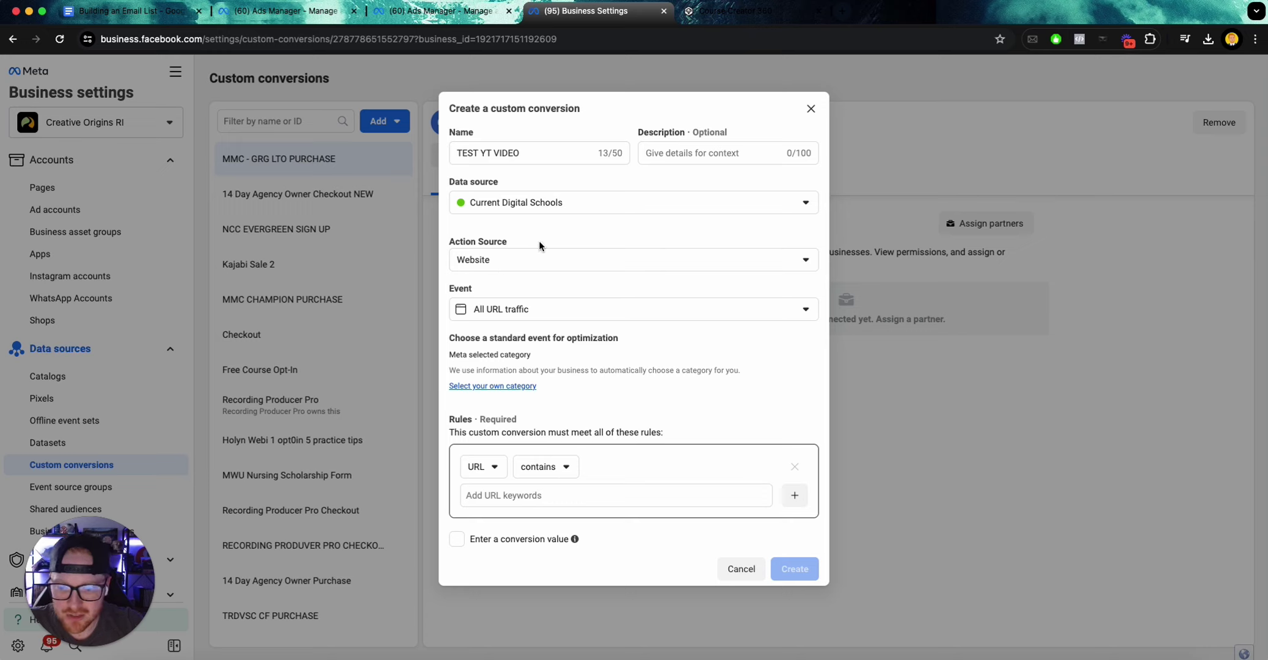
left_click(536, 314)
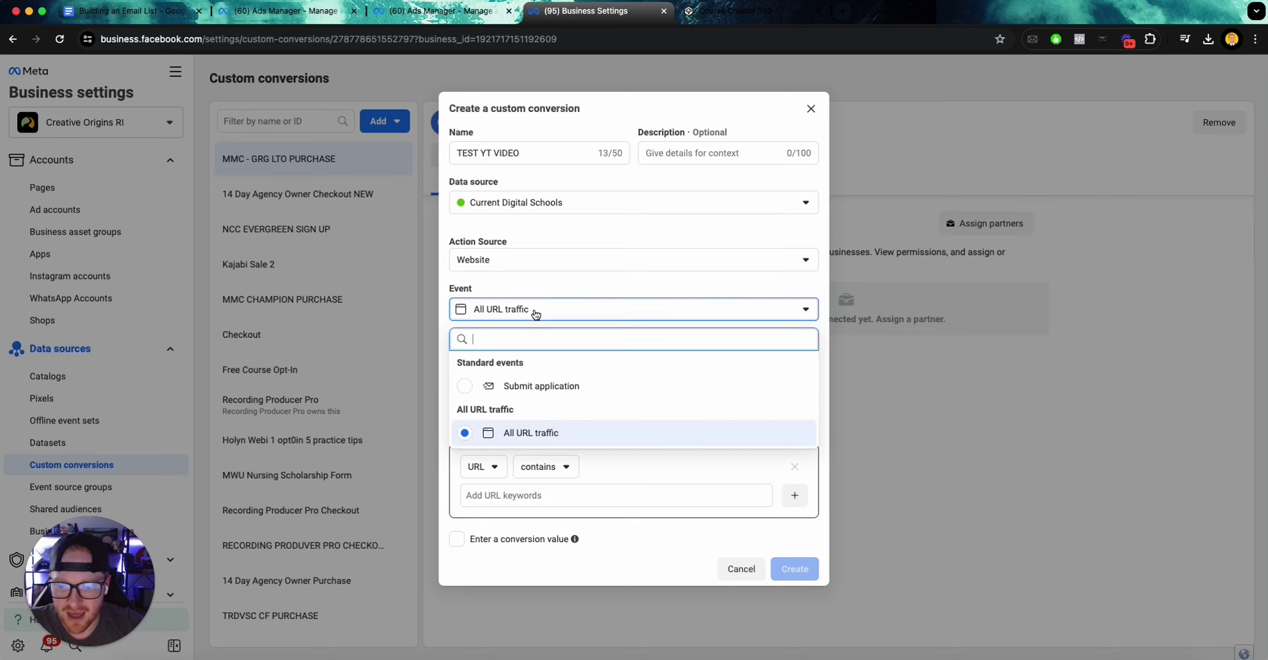
left_click(545, 430)
left_click(626, 261)
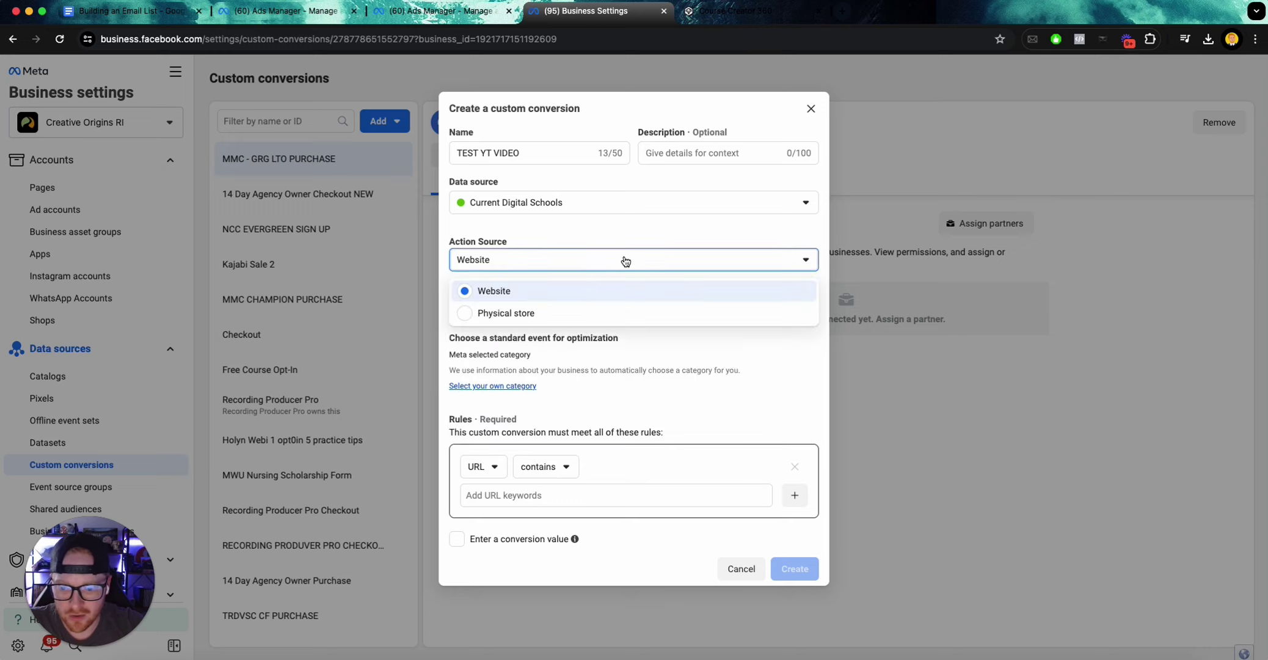
left_click(733, 363)
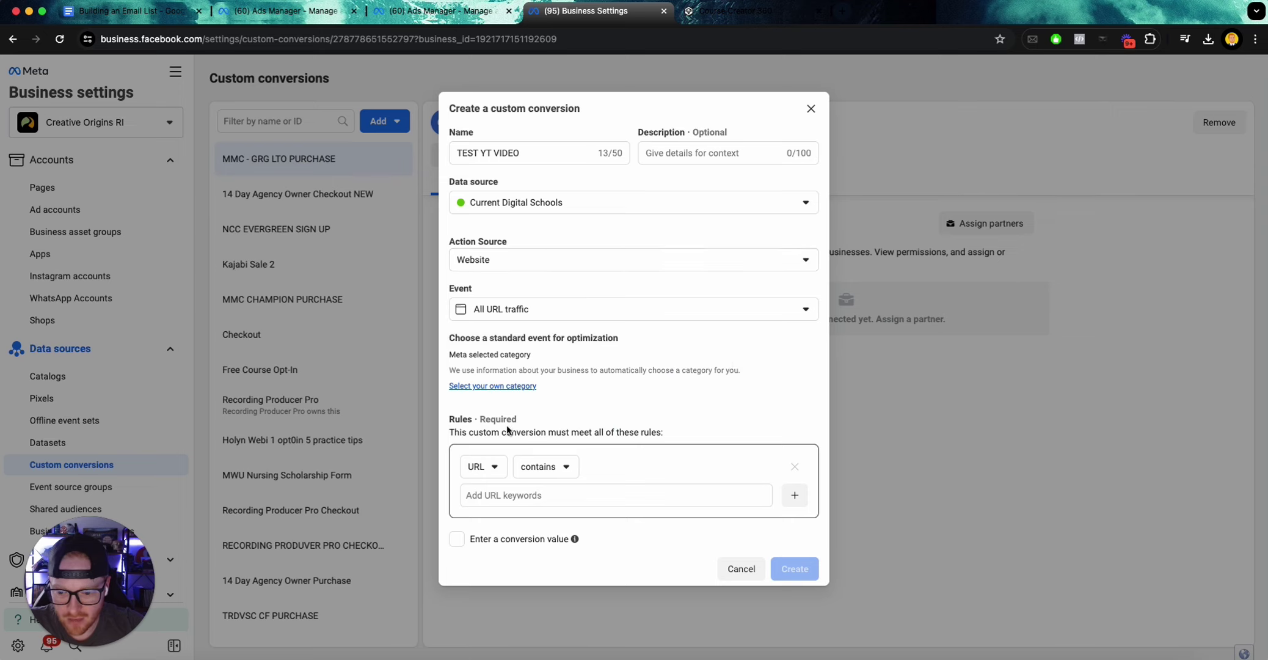
Add a URL contains rule using the thank-you path, recopied with its leading slash
left_click(527, 496)
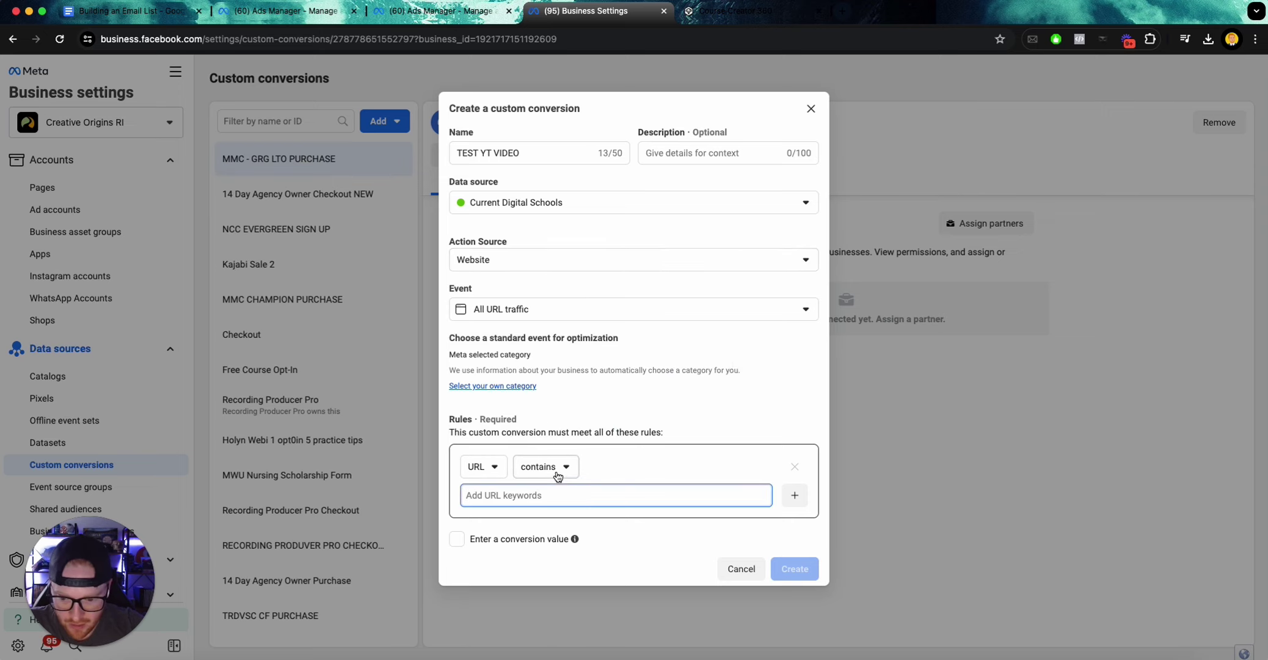
type("/funnel-and-automation-bootcamp-thank-you")
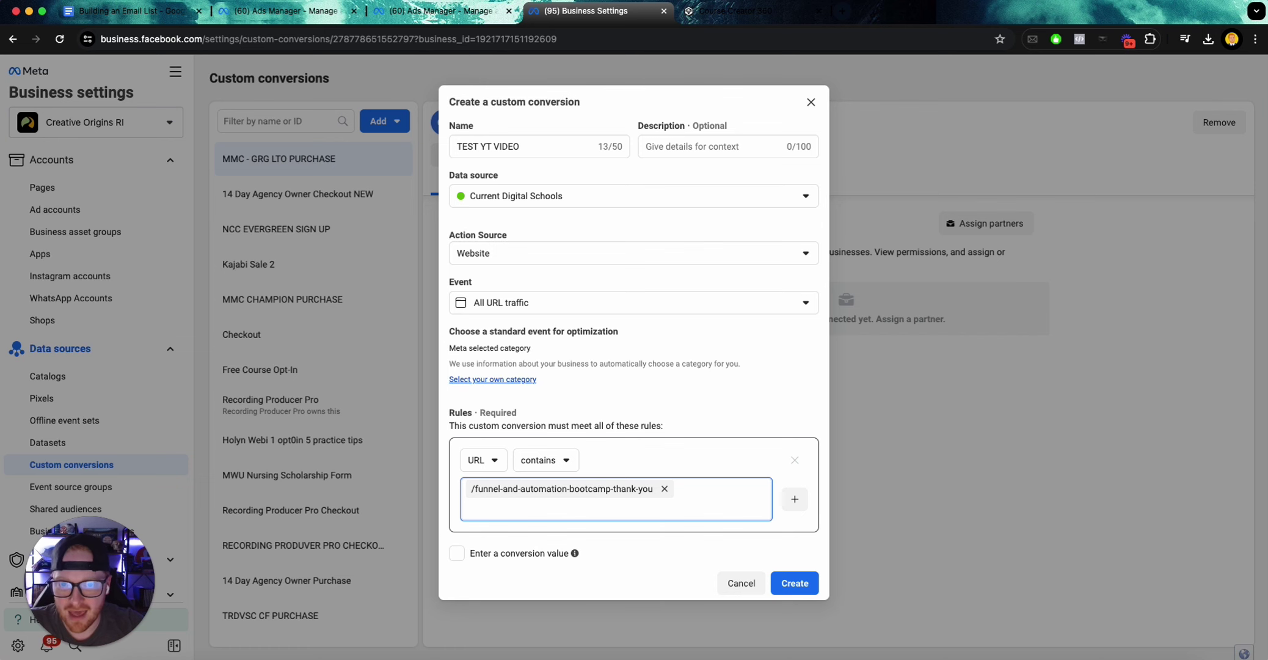
left_click(751, 11)
left_click(614, 259)
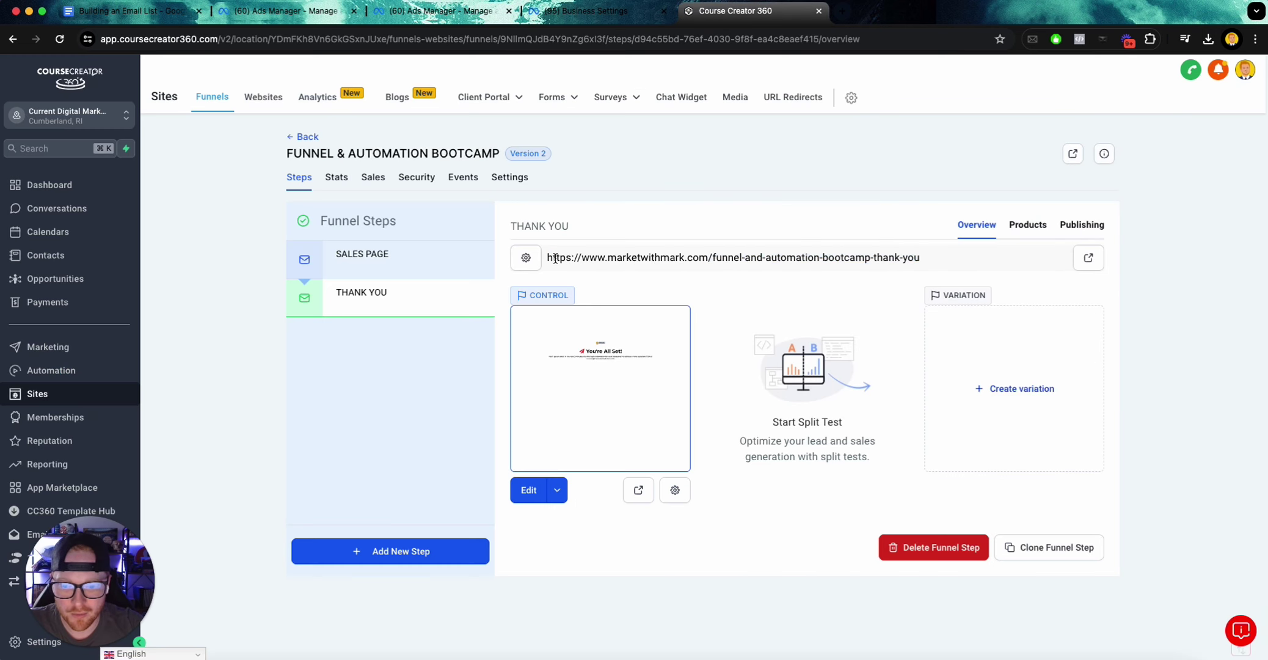
left_click_drag(937, 258, 712, 260)
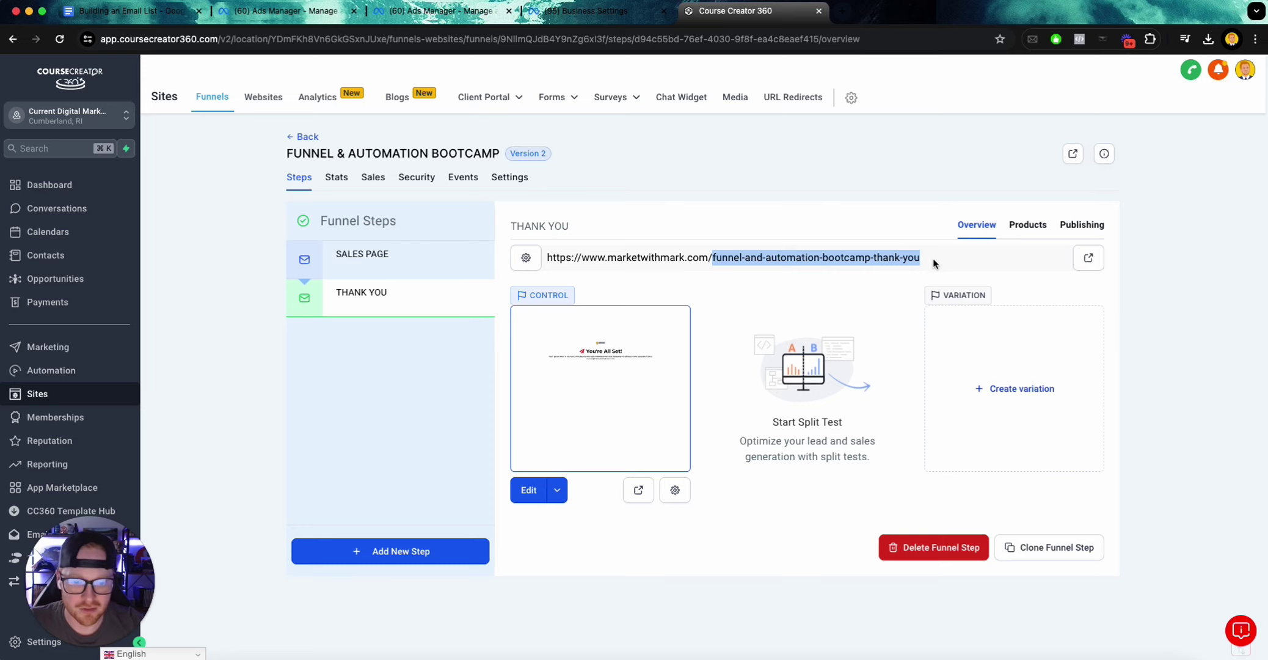
left_click_drag(933, 263, 707, 257)
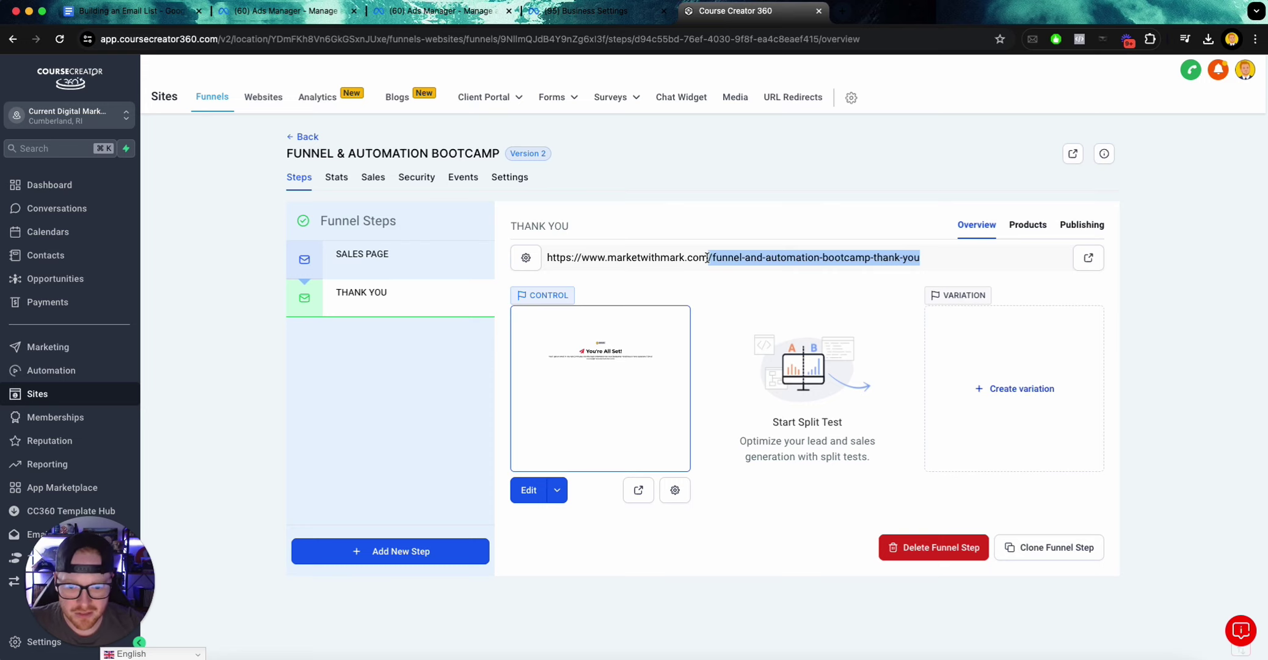
left_click(586, 11)
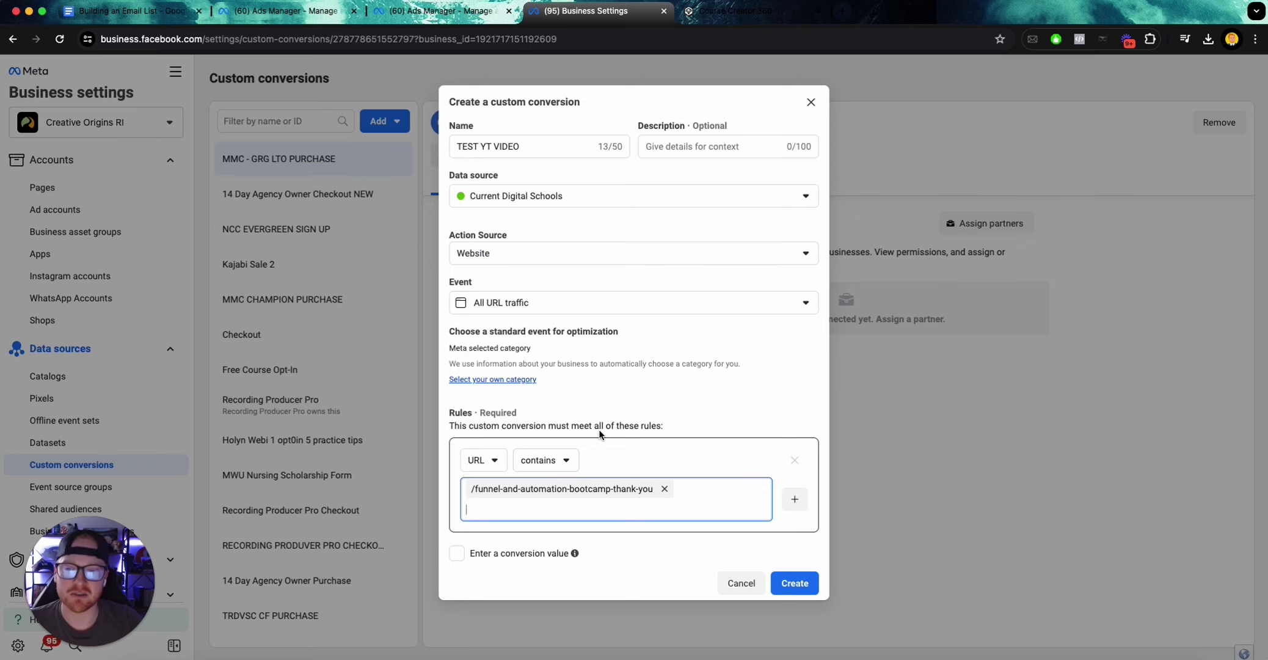
Try a conversion value of 50, then leave the conversion value off
left_click(460, 557)
left_click(491, 564)
type("50")
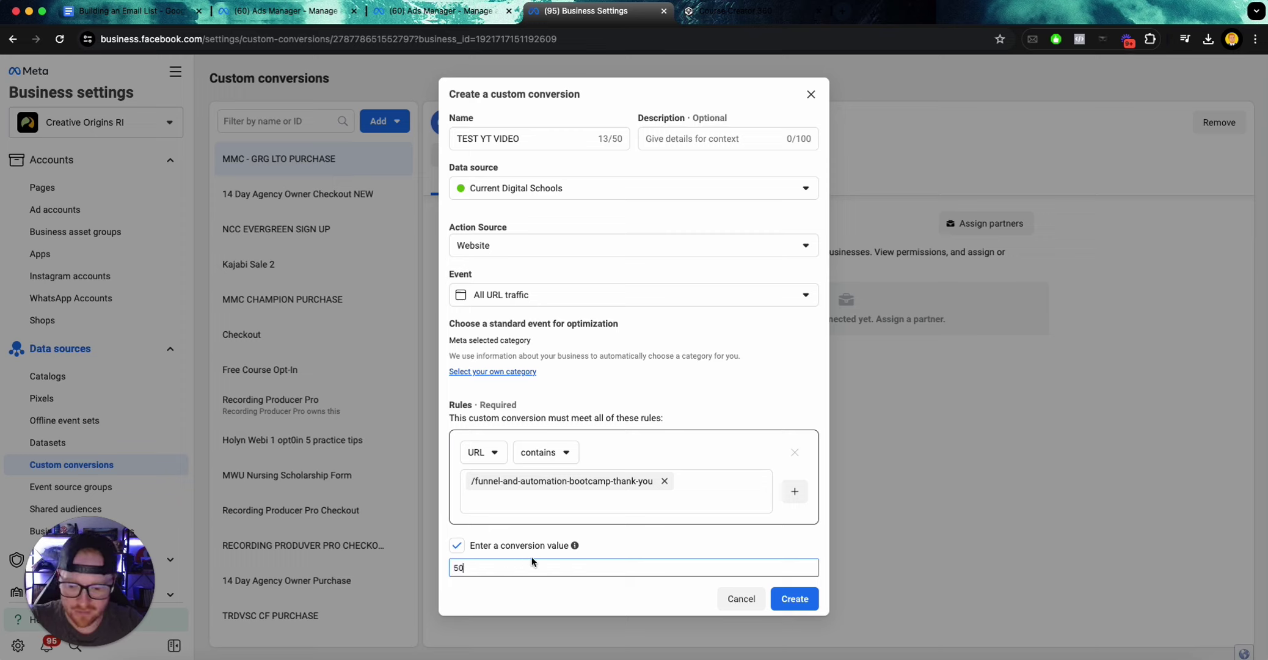
left_click(458, 546)
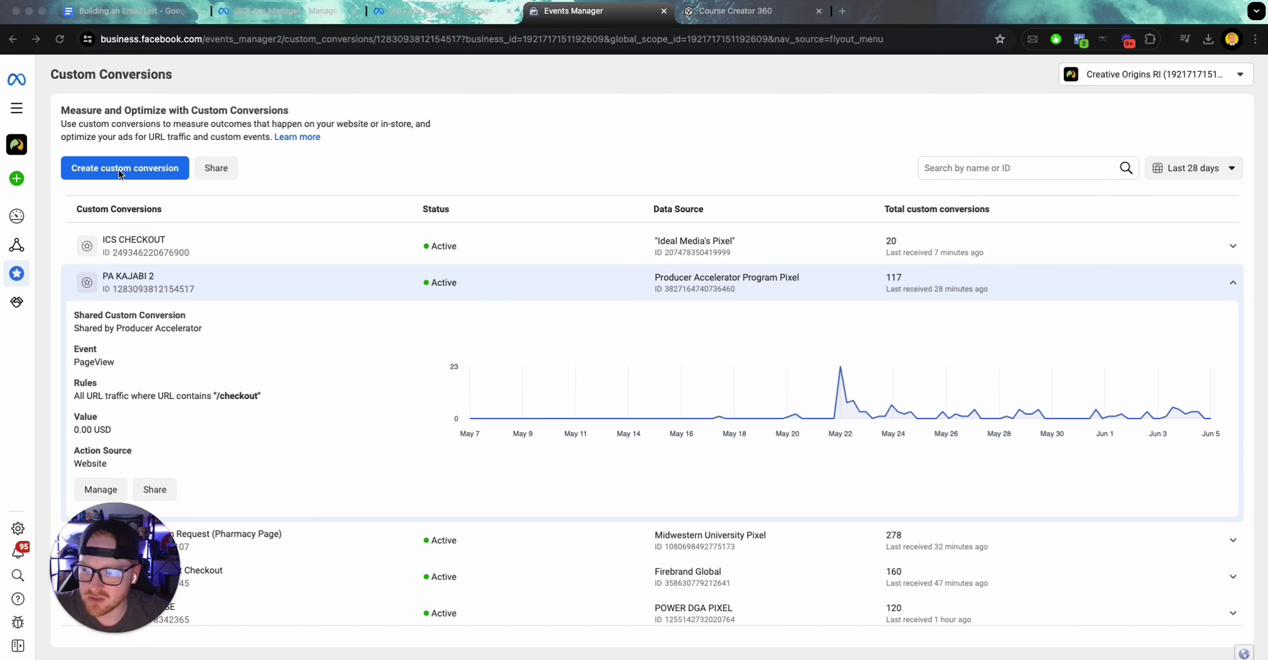
left_click(41, 216)
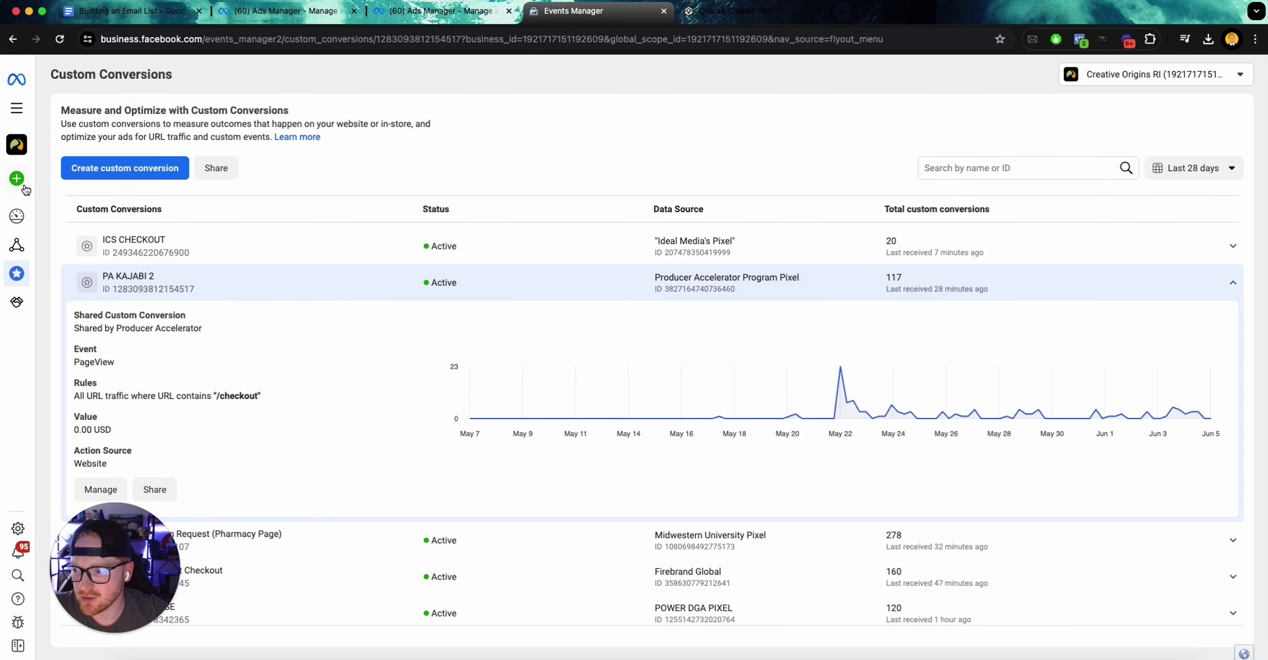
mouse_move(22, 217)
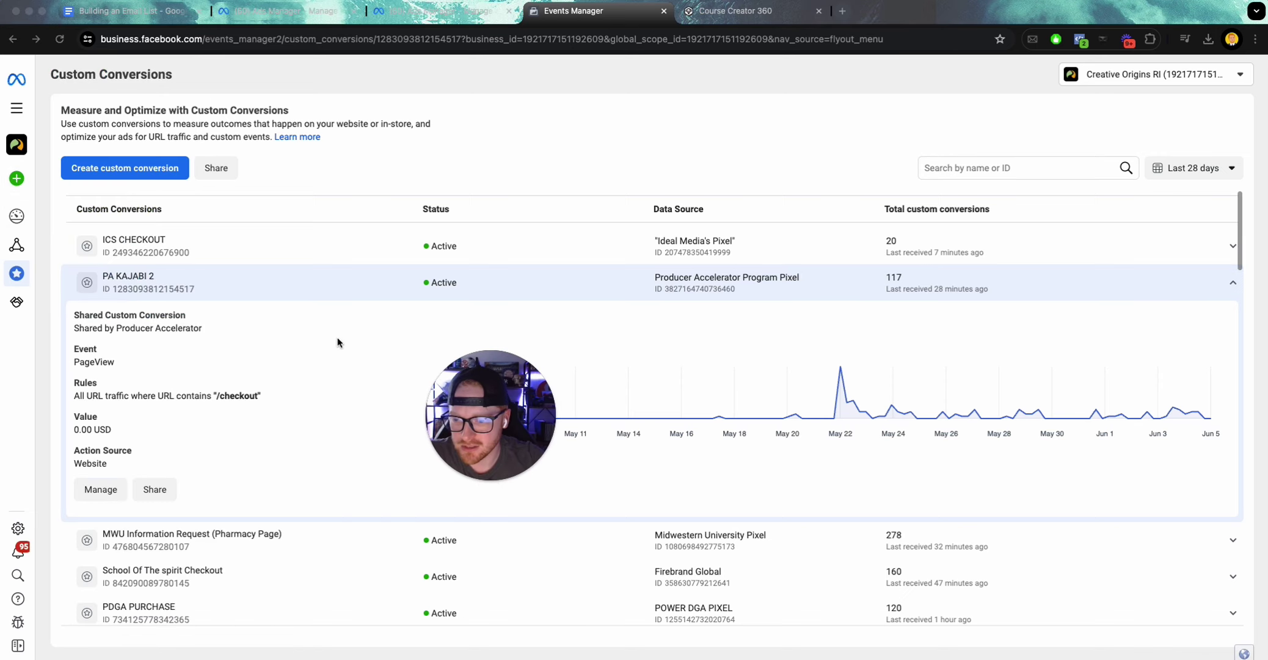
scroll(202, 498, "down", 3)
scroll(199, 498, "up", 1)
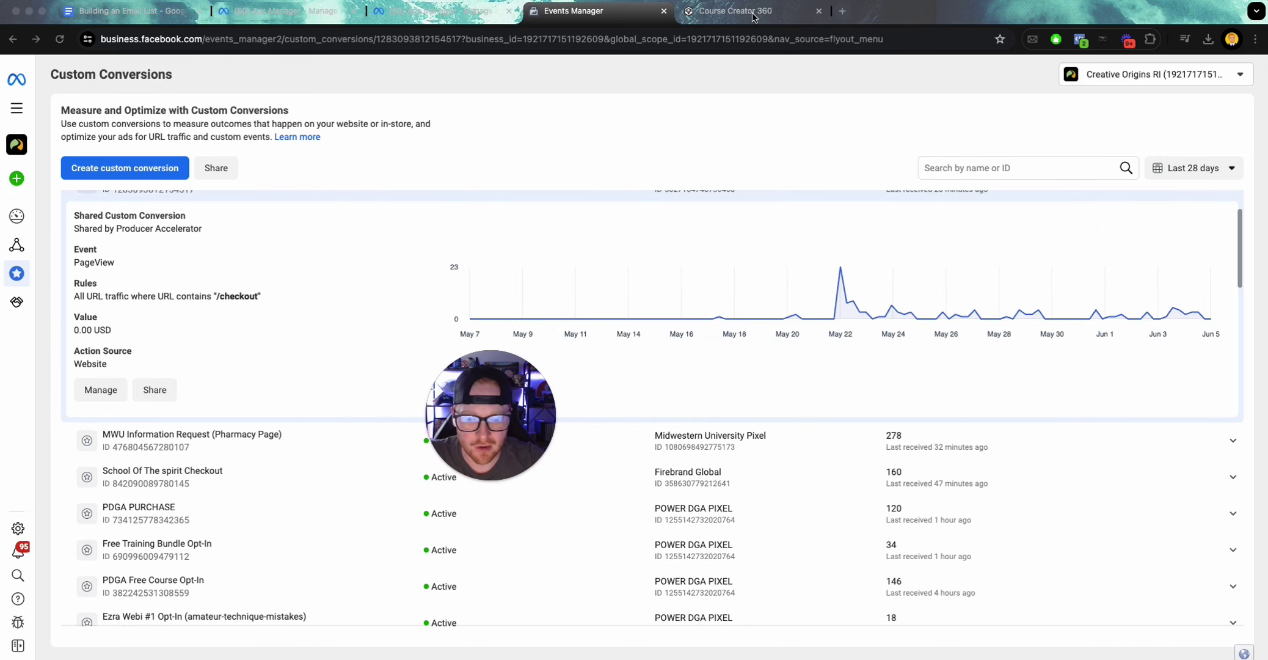
Copy the THANK YOU step URL and load the live thank-you page in a new tab
left_click(757, 11)
double_click(714, 256)
triple_click(713, 256)
key("super+c")
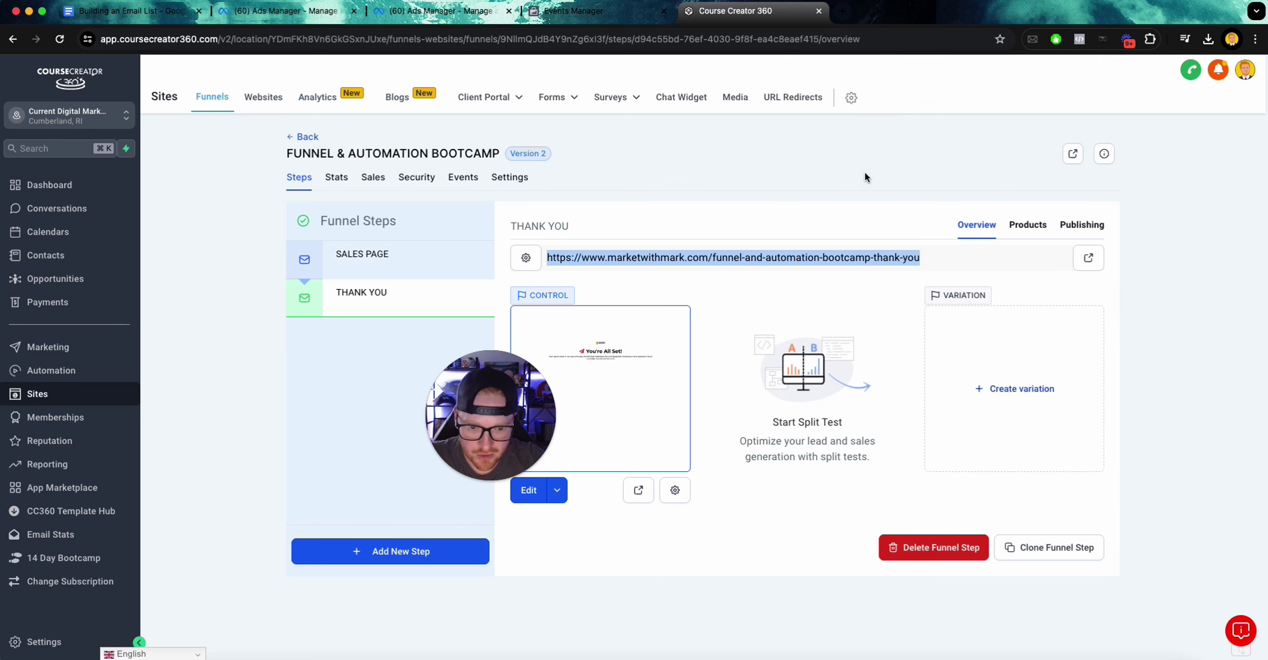
left_click(842, 12)
key("super+v")
key("Return")
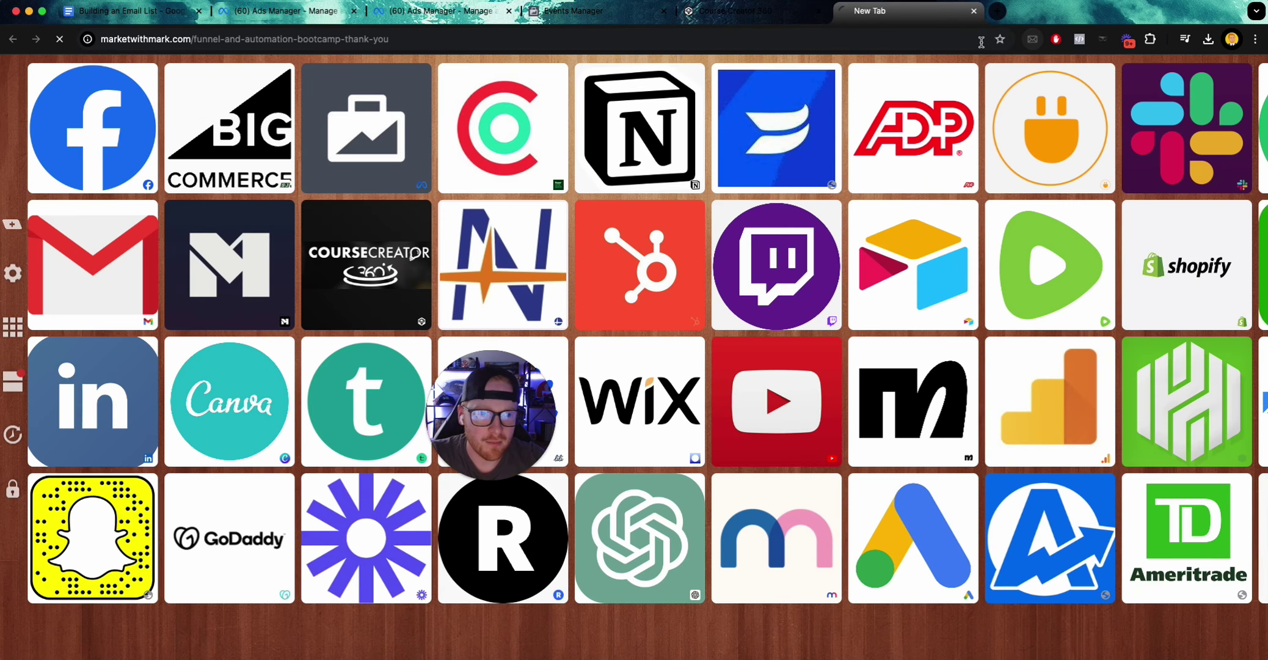
View the funnel's Settings tracking code, then check the live page with Meta Pixel Helper
left_click(757, 11)
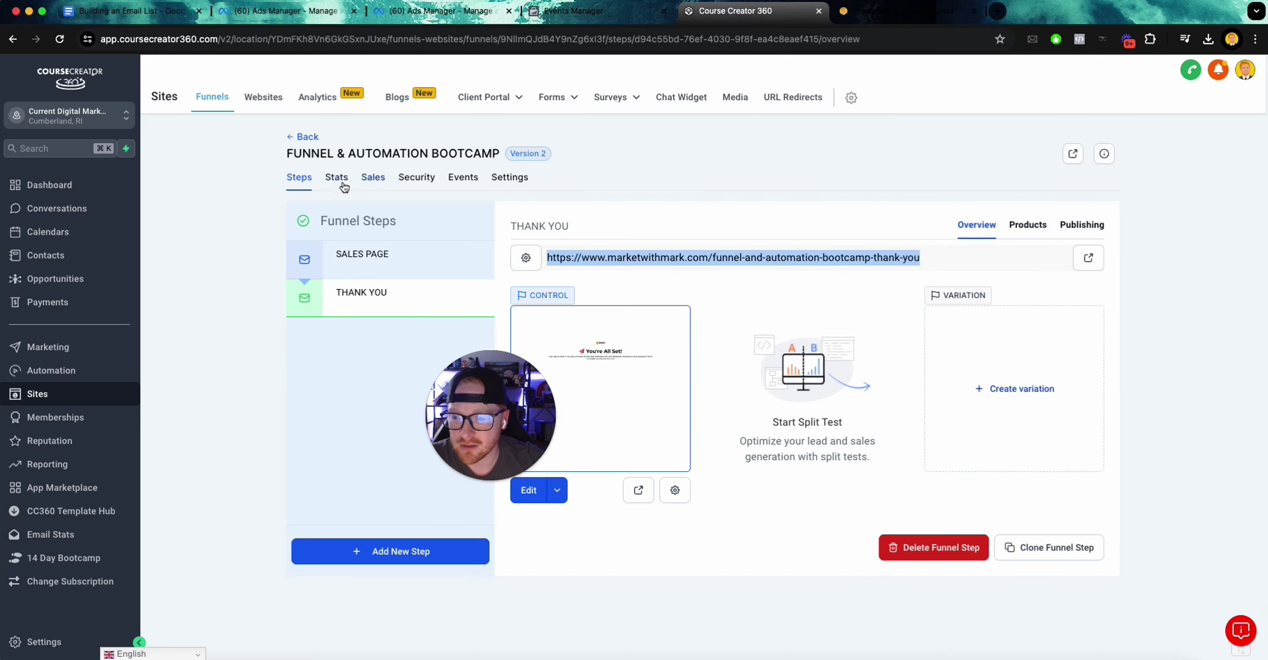
left_click(509, 177)
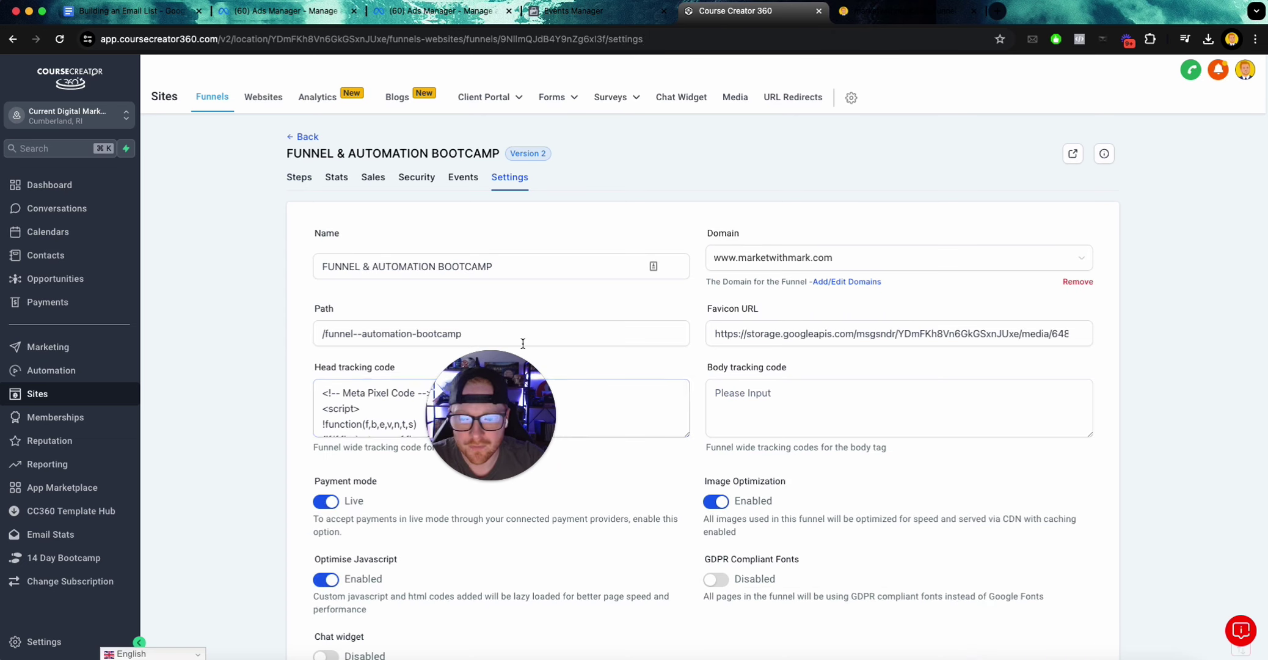
left_click(909, 11)
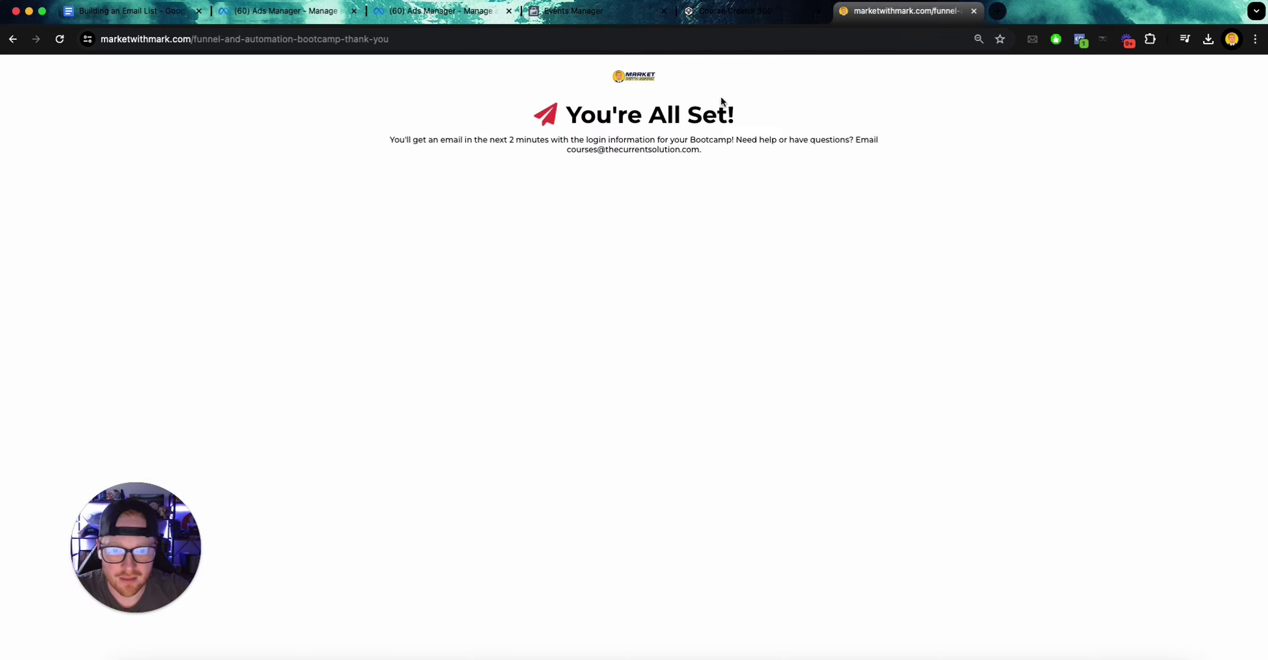
left_click(1081, 40)
left_click(1112, 79)
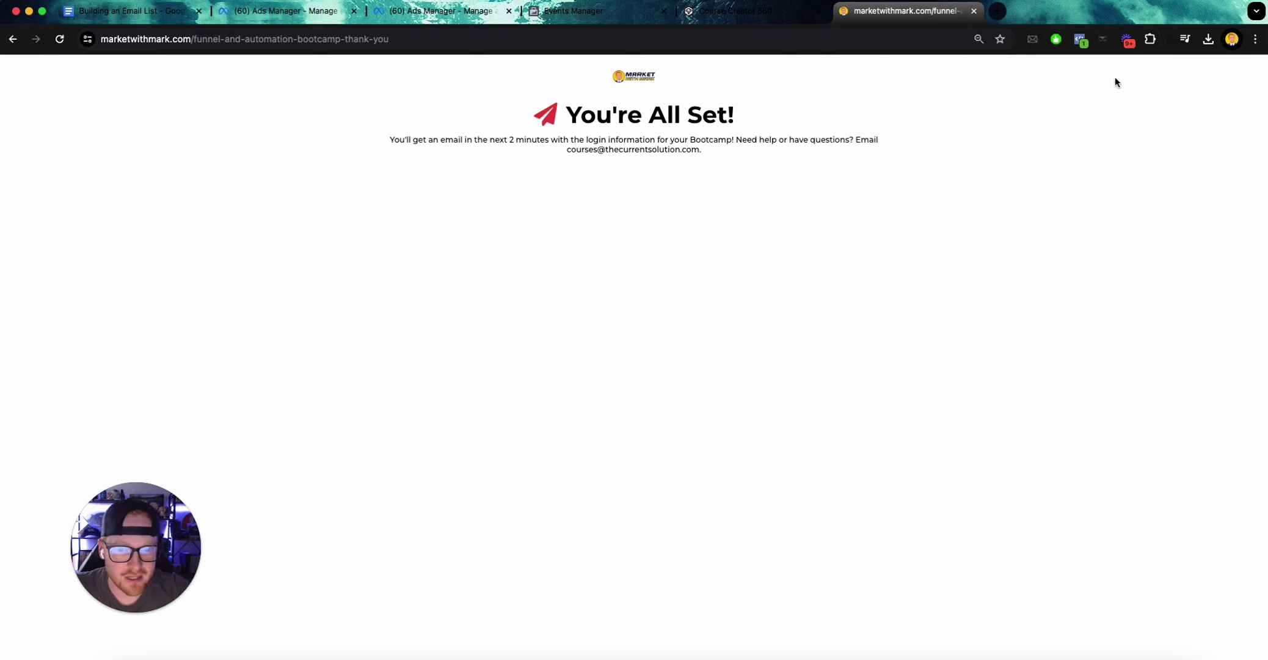
Zoom the thank-you page in two steps and recheck its Meta Pixel activity
key("super+equal")
key("super+equal")
key("super+equal")
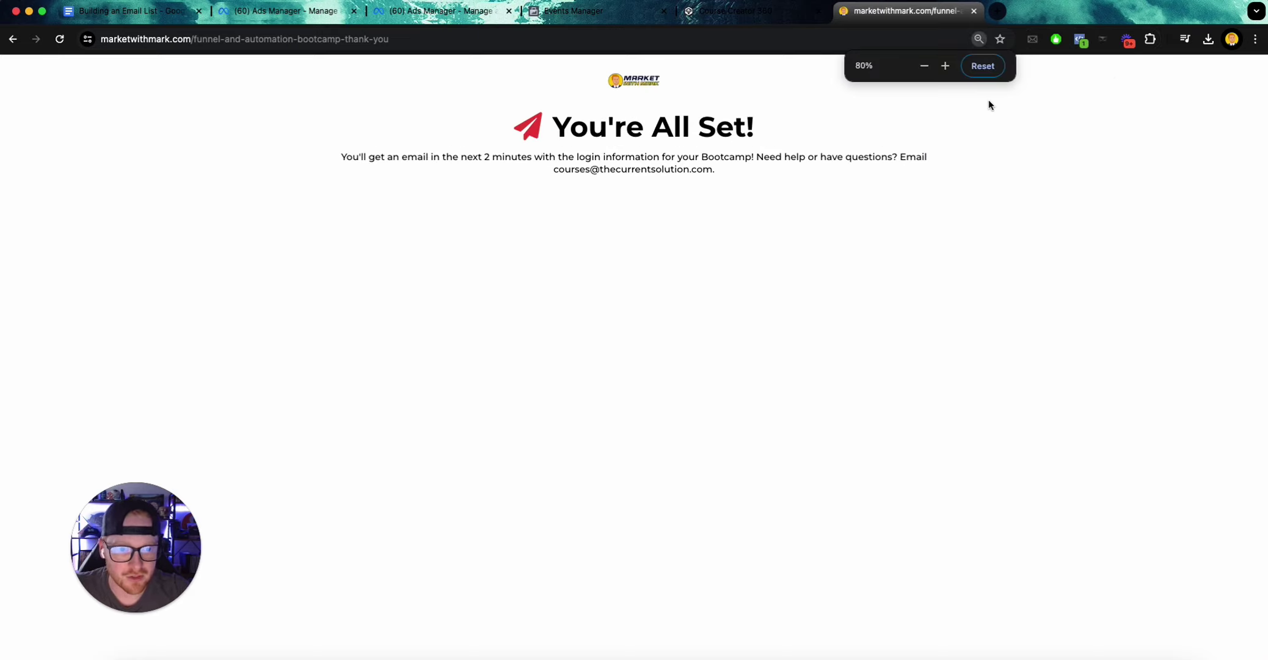
key("super+equal")
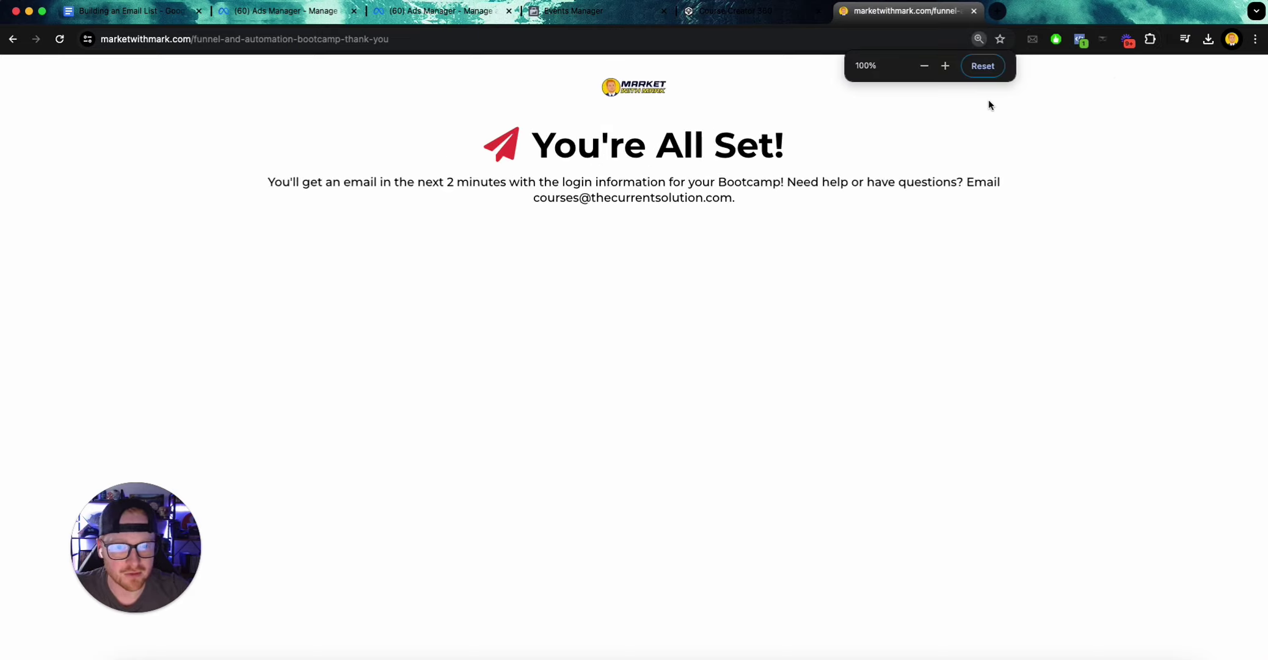
left_click(1082, 40)
left_click(979, 39)
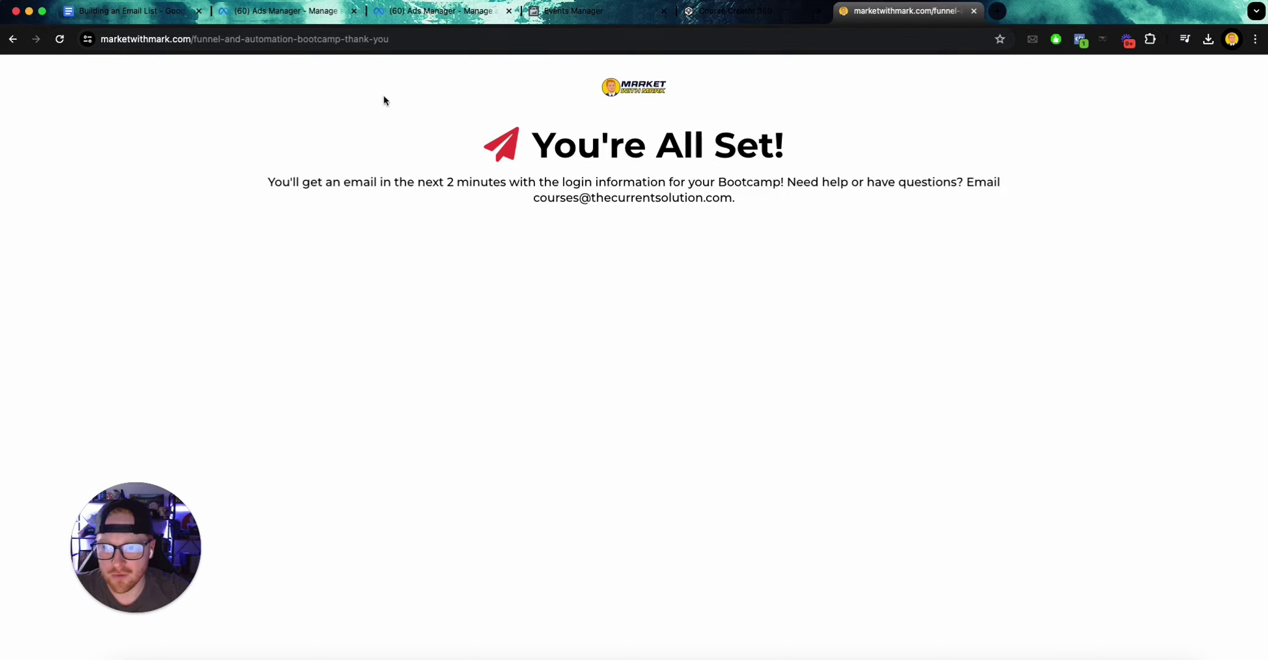
left_click(449, 13)
left_click(623, 17)
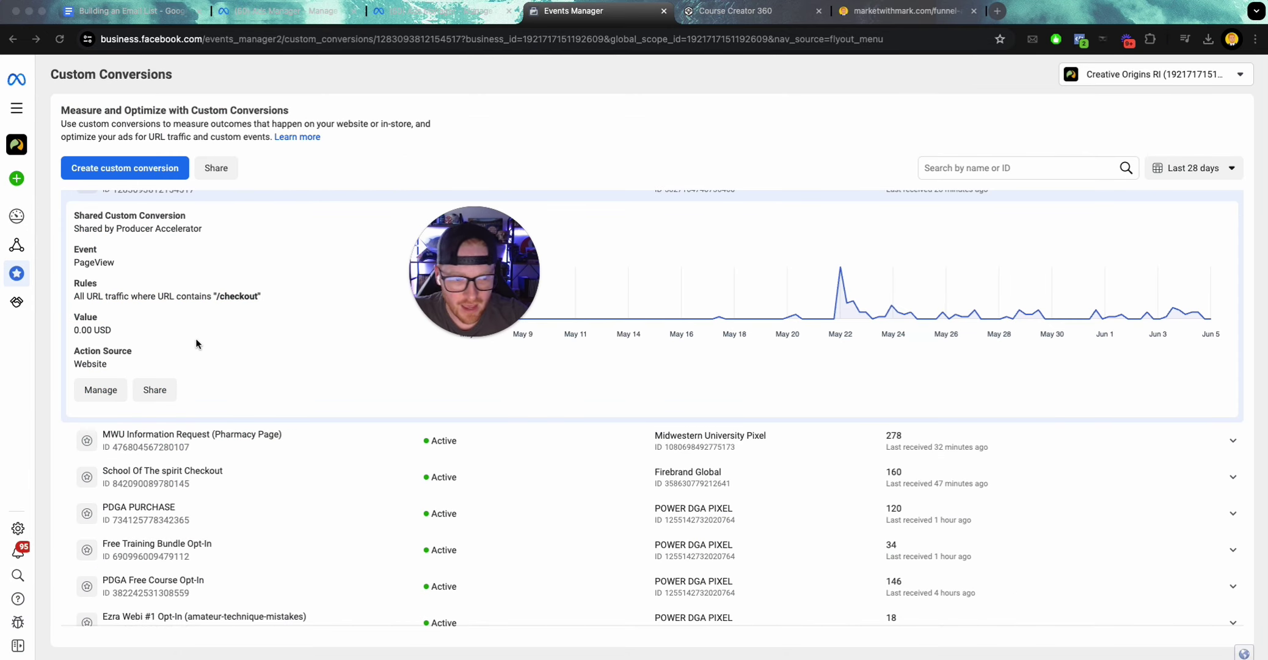
scroll(172, 420, "down", 3)
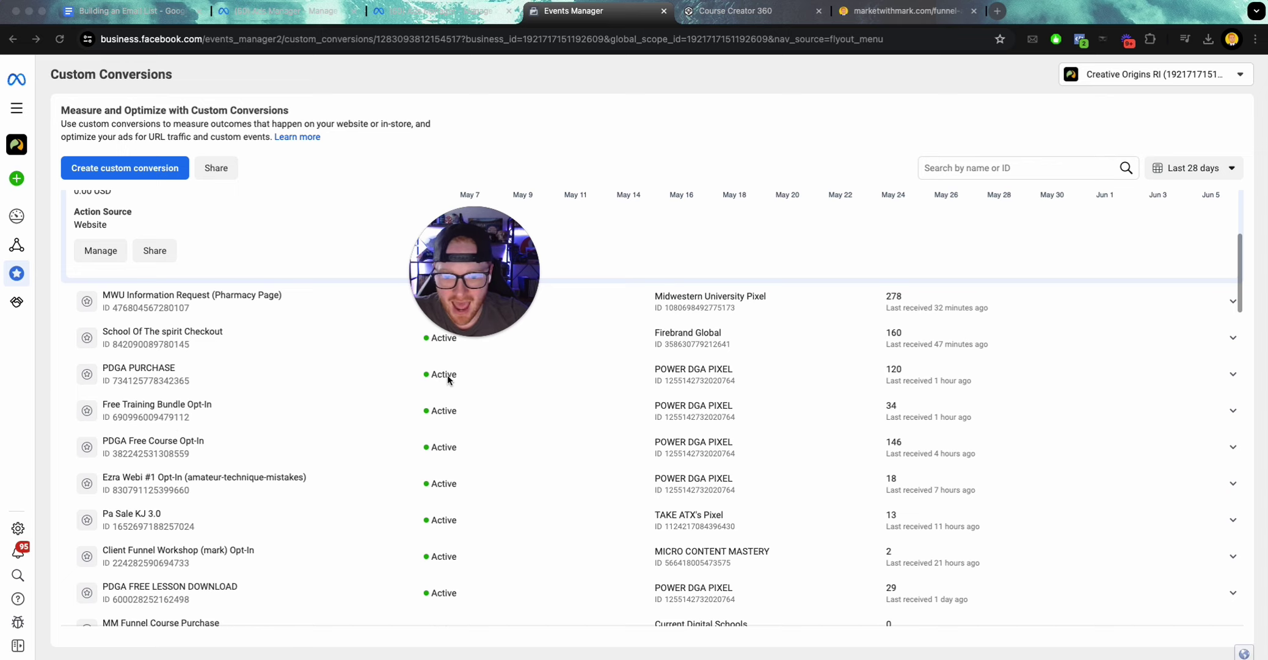
scroll(449, 376, "up", 4)
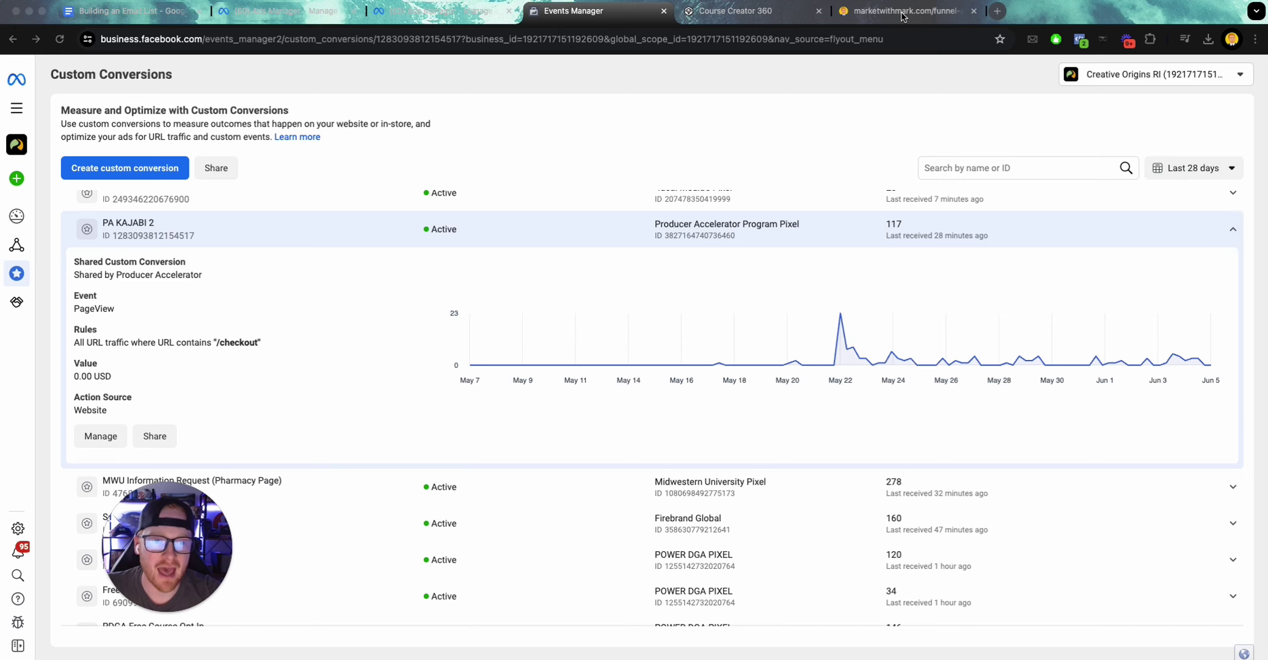
key("super+6")
left_click(639, 19)
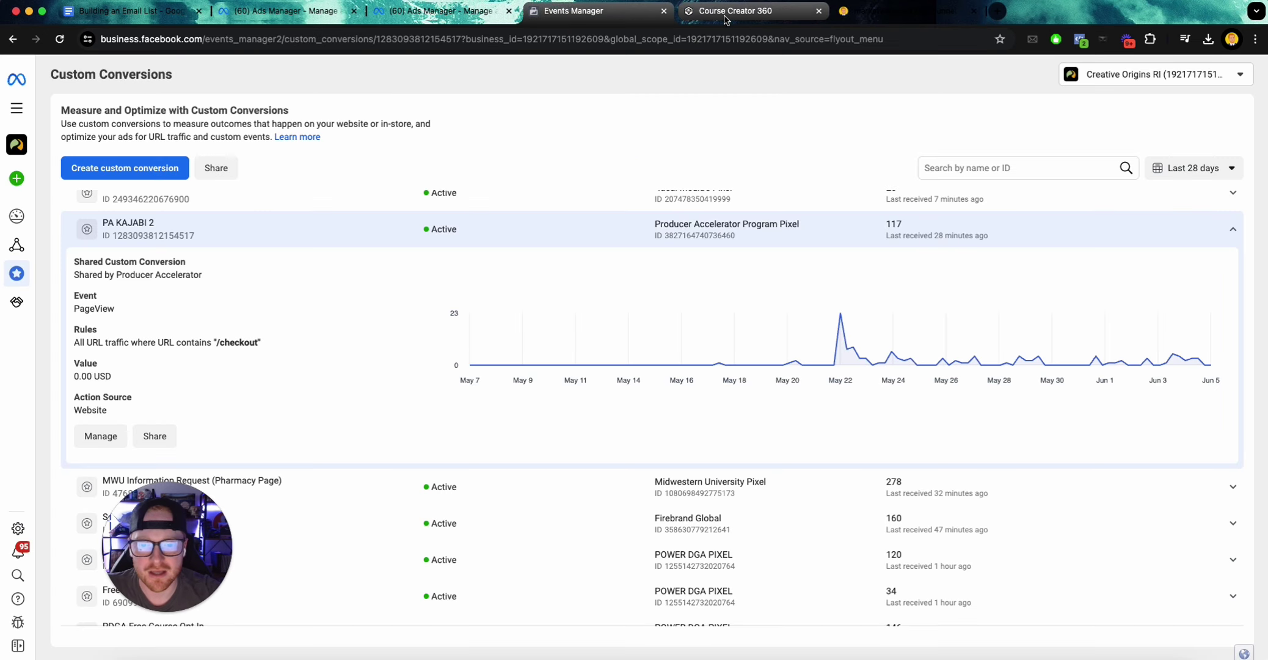
left_click(708, 12)
left_click(635, 23)
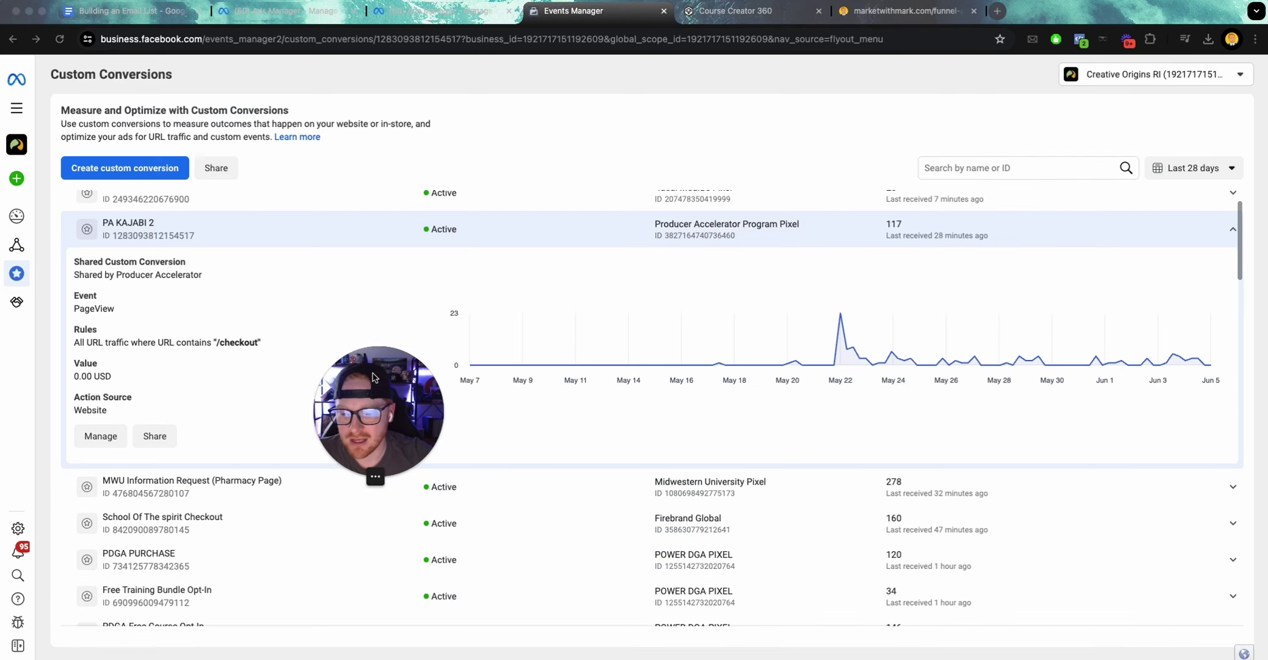
scroll(242, 468, "down", 3)
scroll(439, 438, "down", 1)
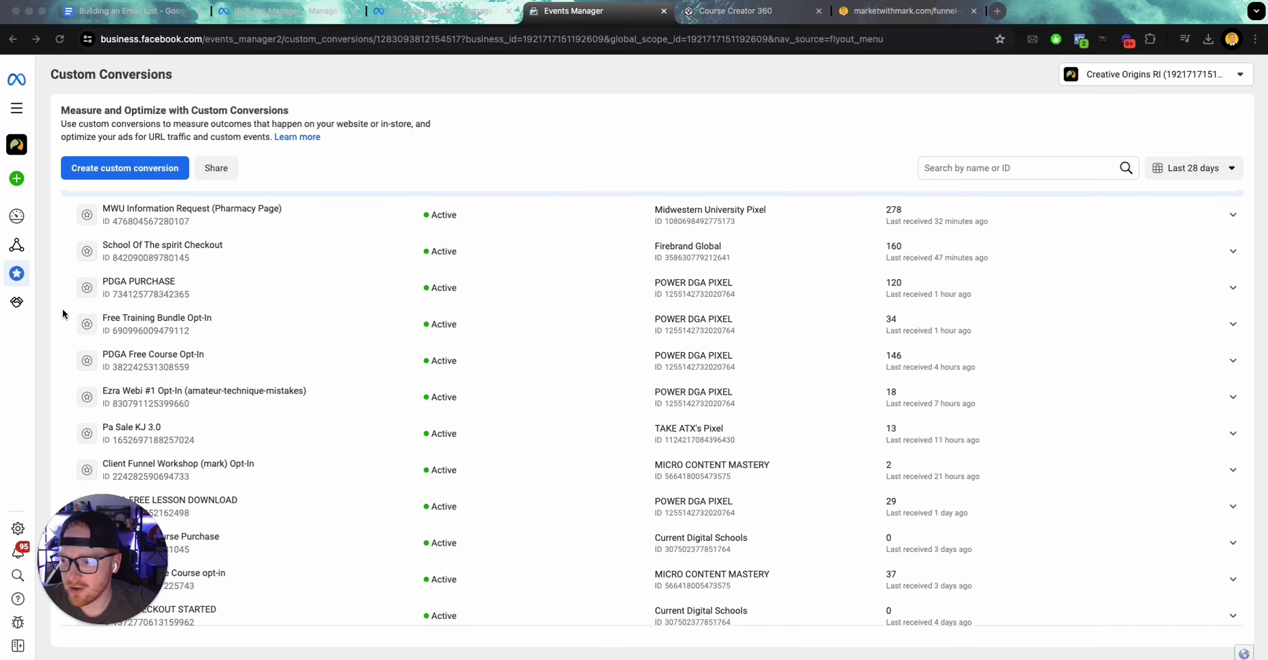
mouse_move(21, 267)
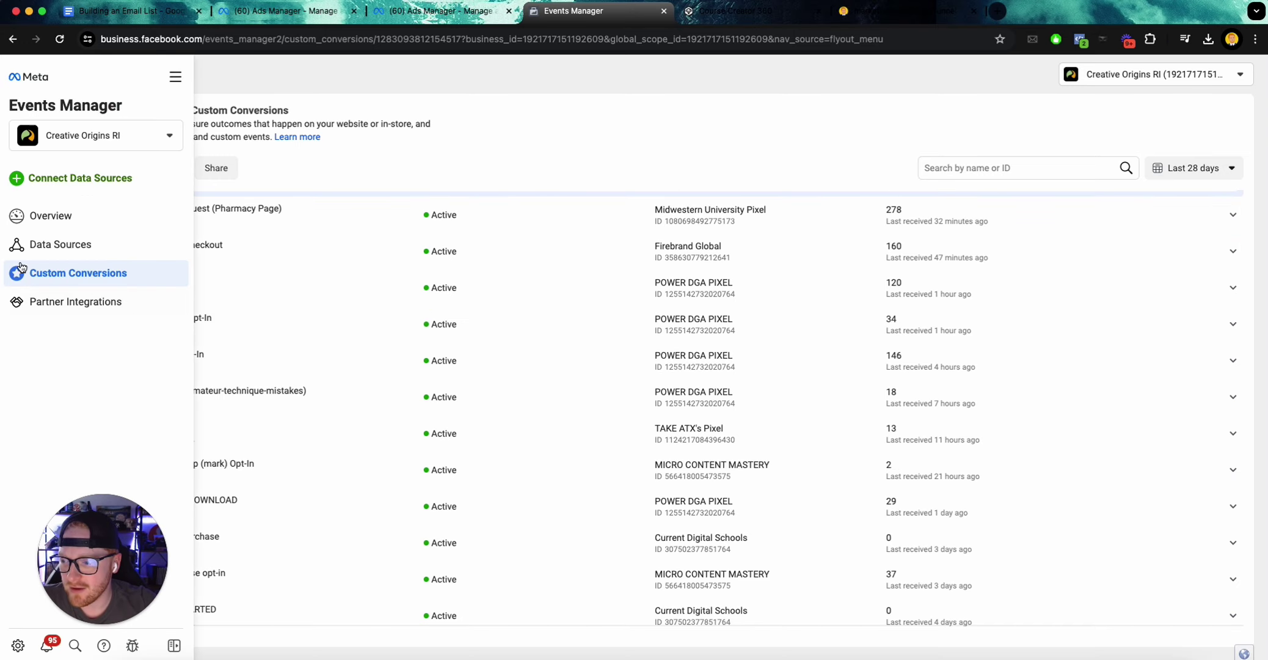
Open Business Settings and go to the Datasets list under Data sources
left_click(18, 645)
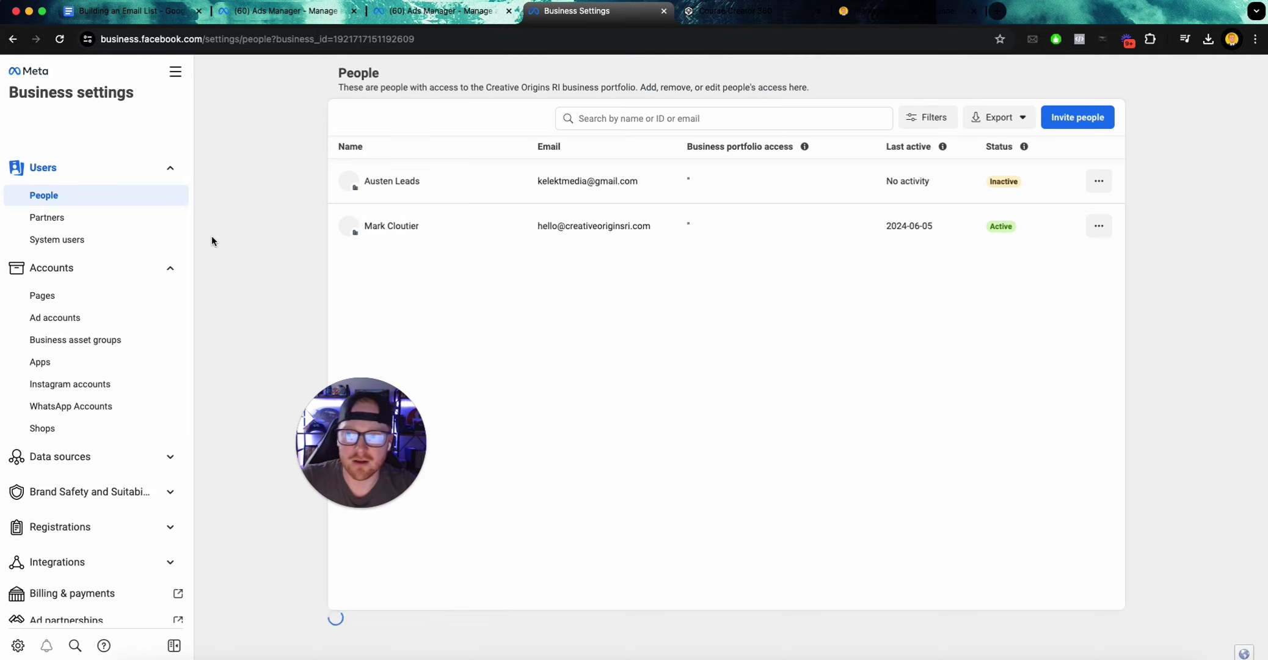
left_click(85, 457)
scroll(101, 439, "down", 2)
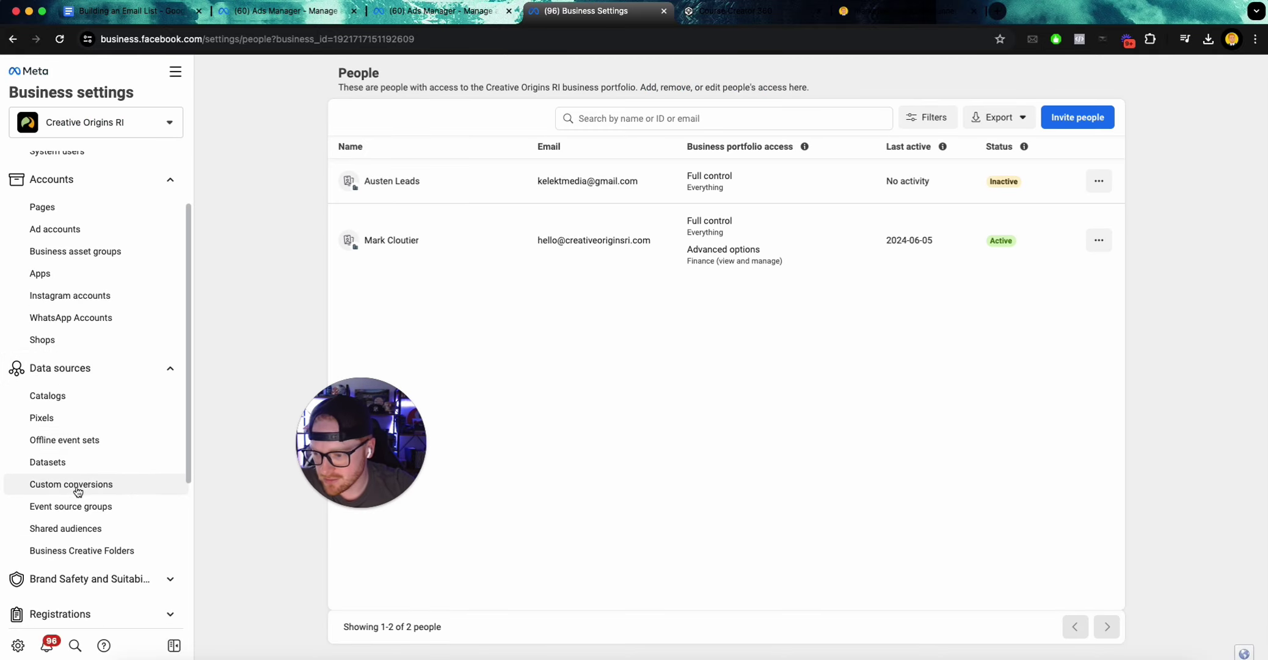
scroll(82, 537, "down", 2)
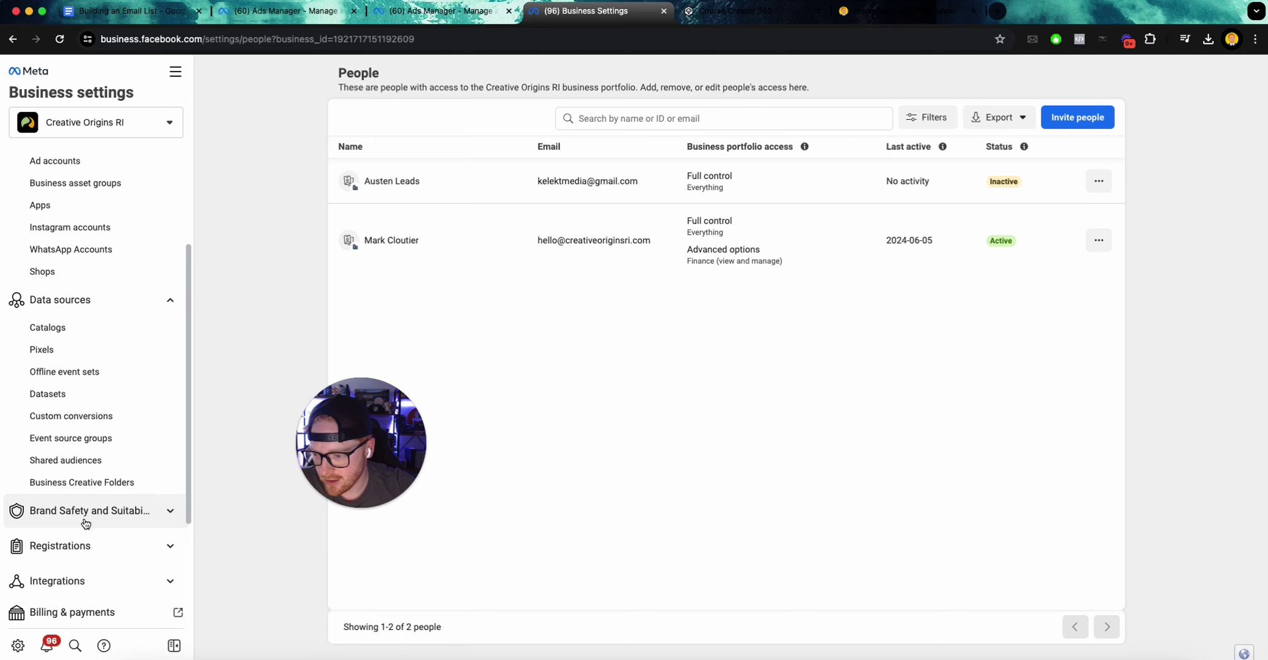
scroll(86, 476, "down", 2)
left_click(54, 344)
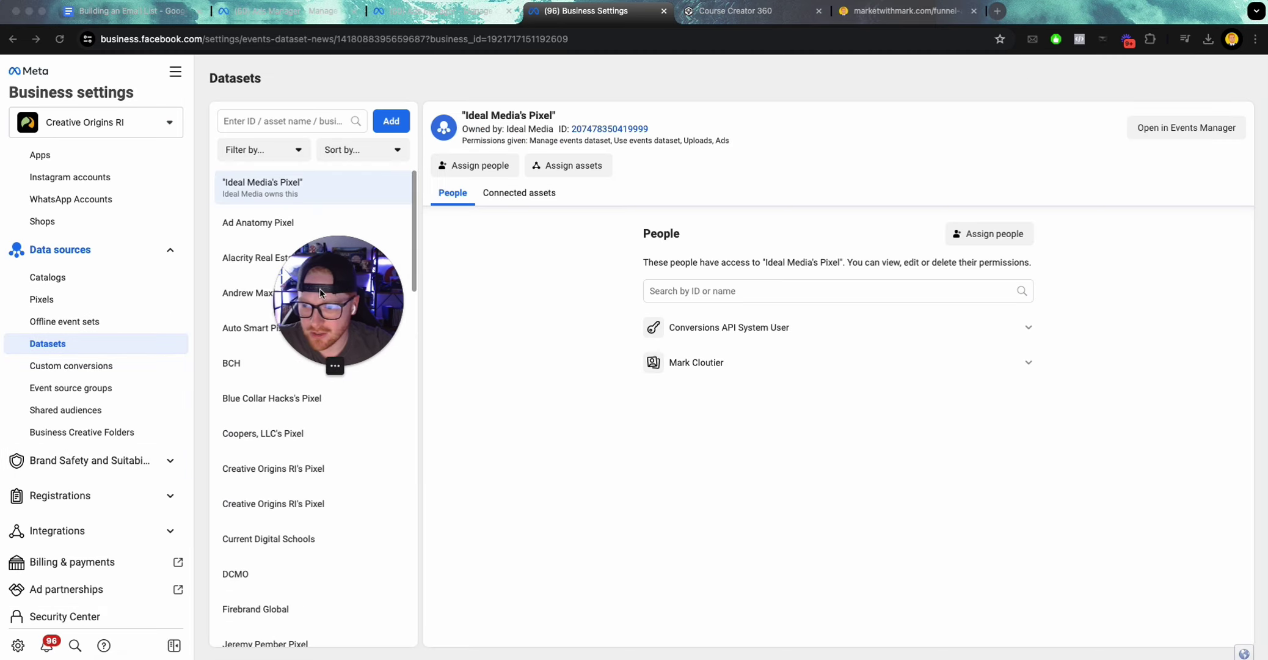
left_click_drag(318, 288, 94, 457)
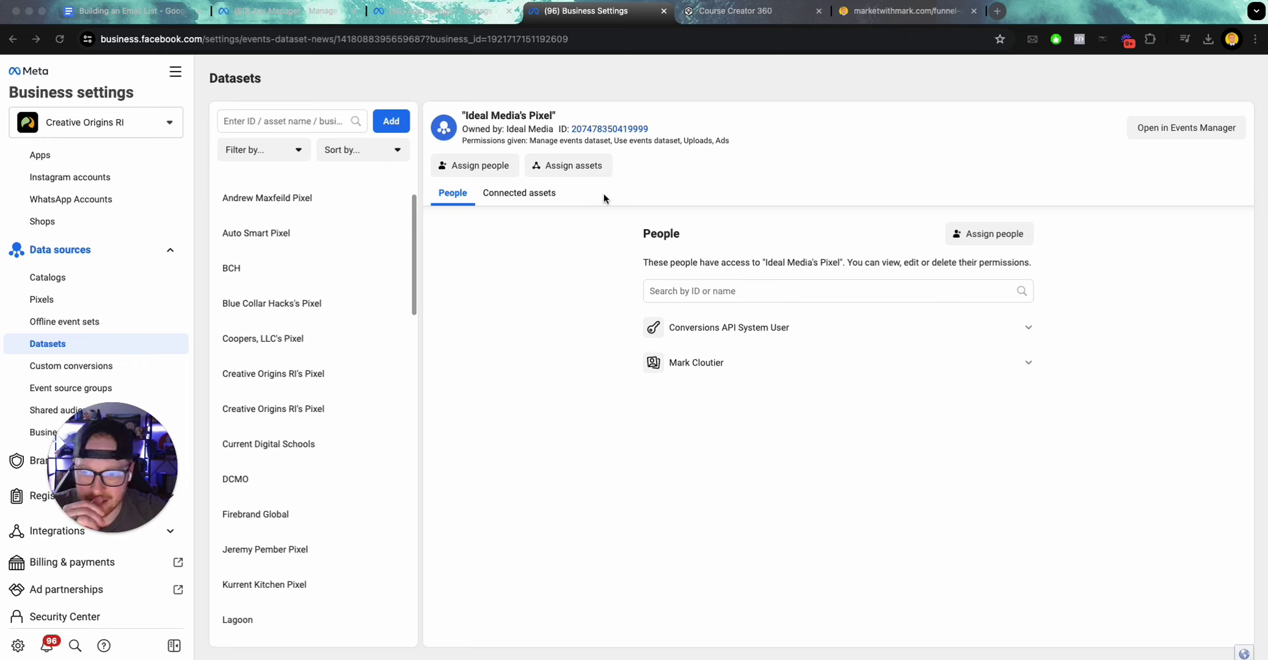
scroll(275, 328, "up", 3)
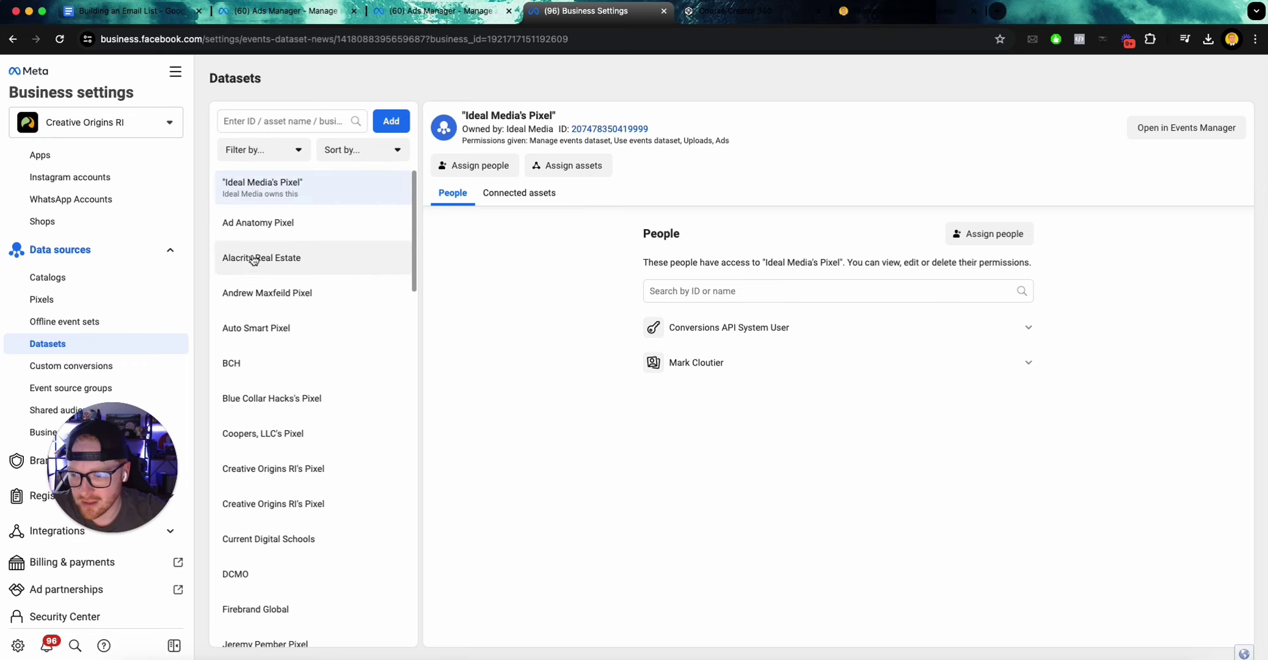
Review the Ad Anatomy Pixel's connected assets, partners and people with access
left_click(259, 222)
left_click(553, 189)
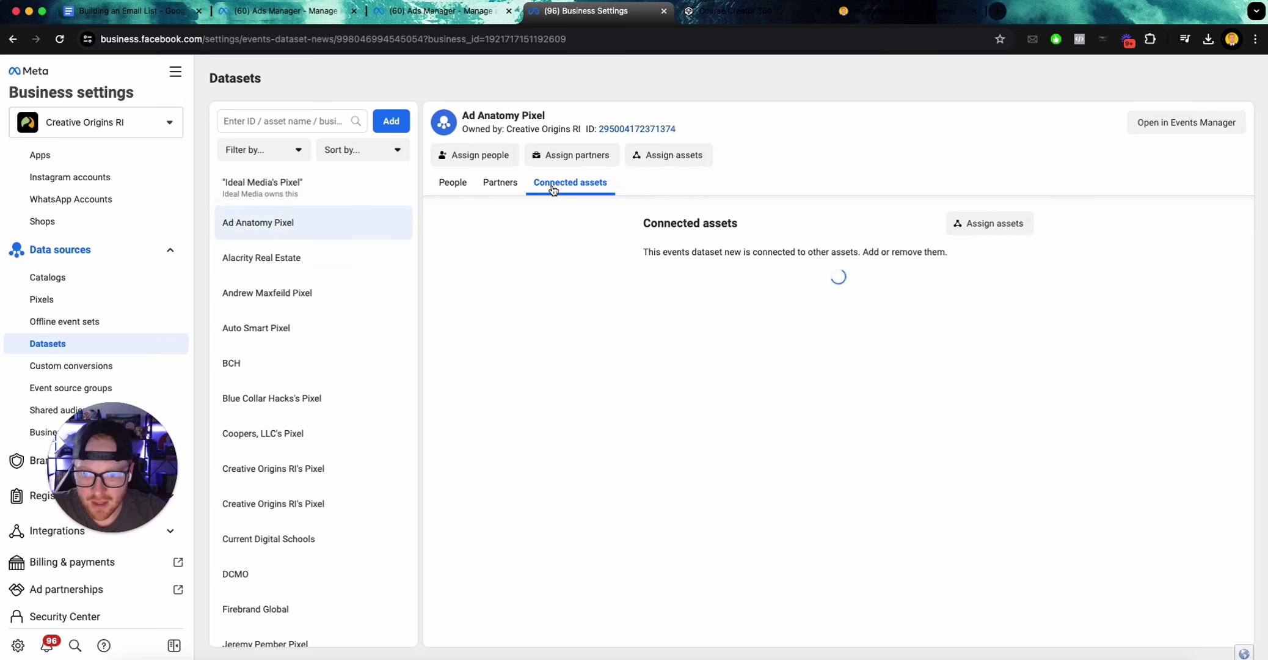
left_click(500, 182)
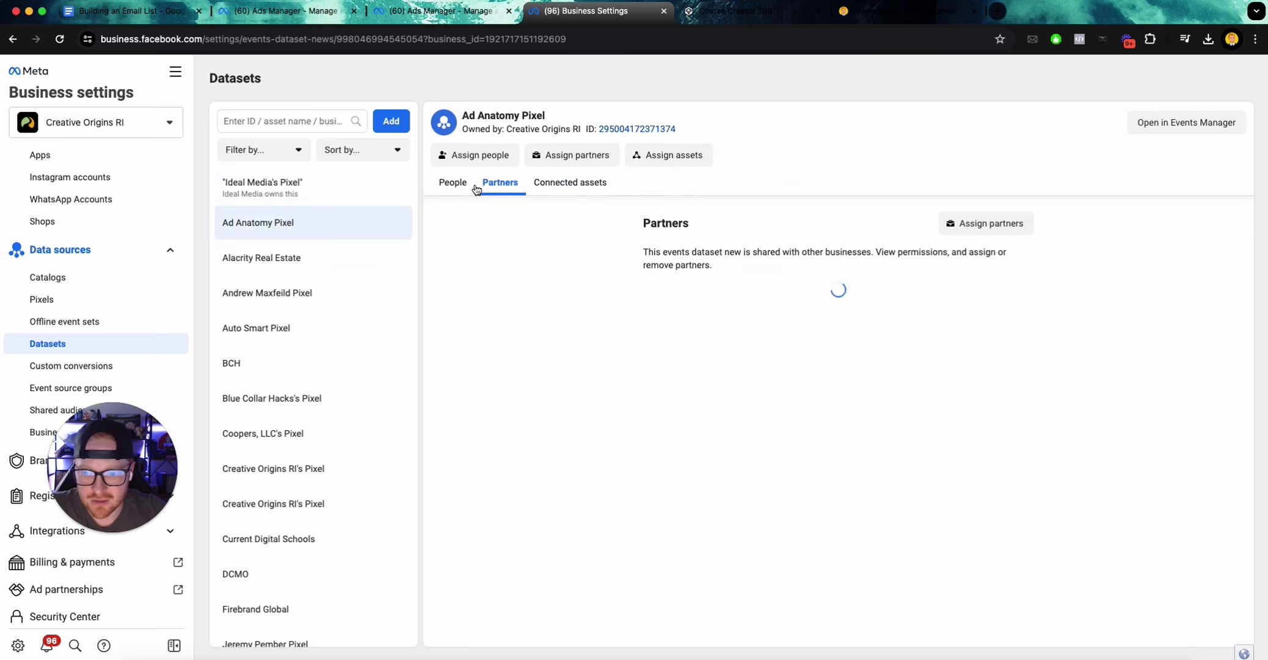
left_click(451, 182)
Open Add Assets for ad accounts, browse the list, and cancel without adding any
left_click(656, 164)
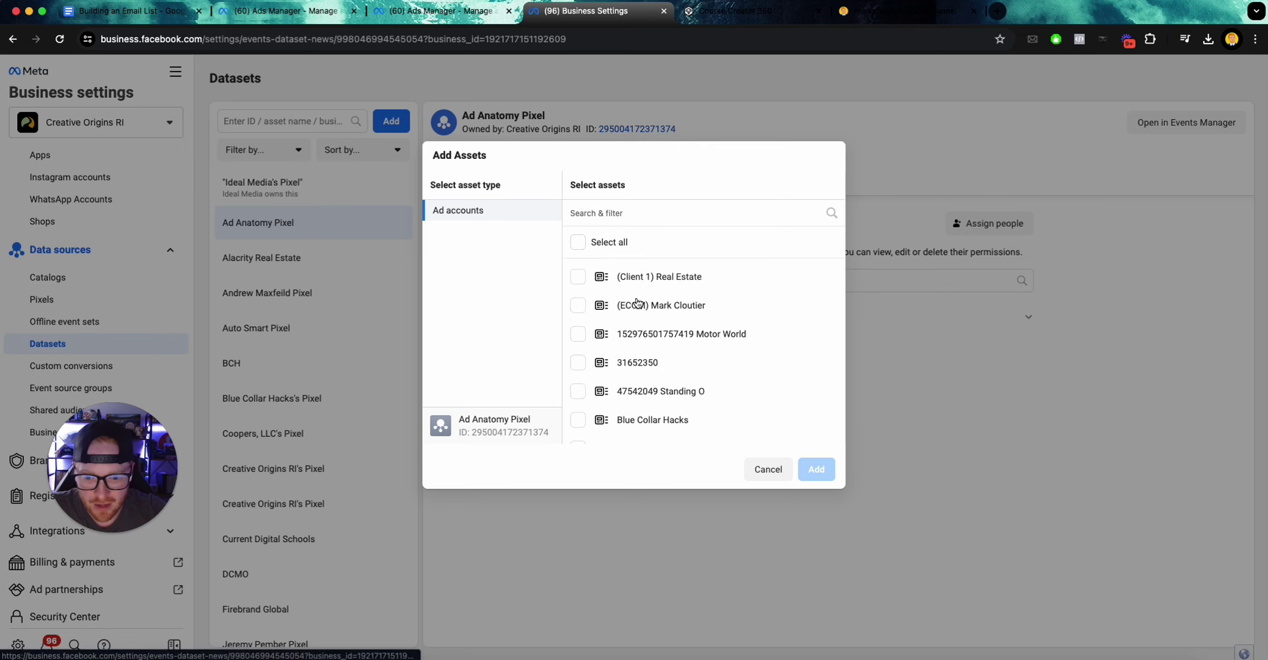
scroll(636, 303, "down", 10)
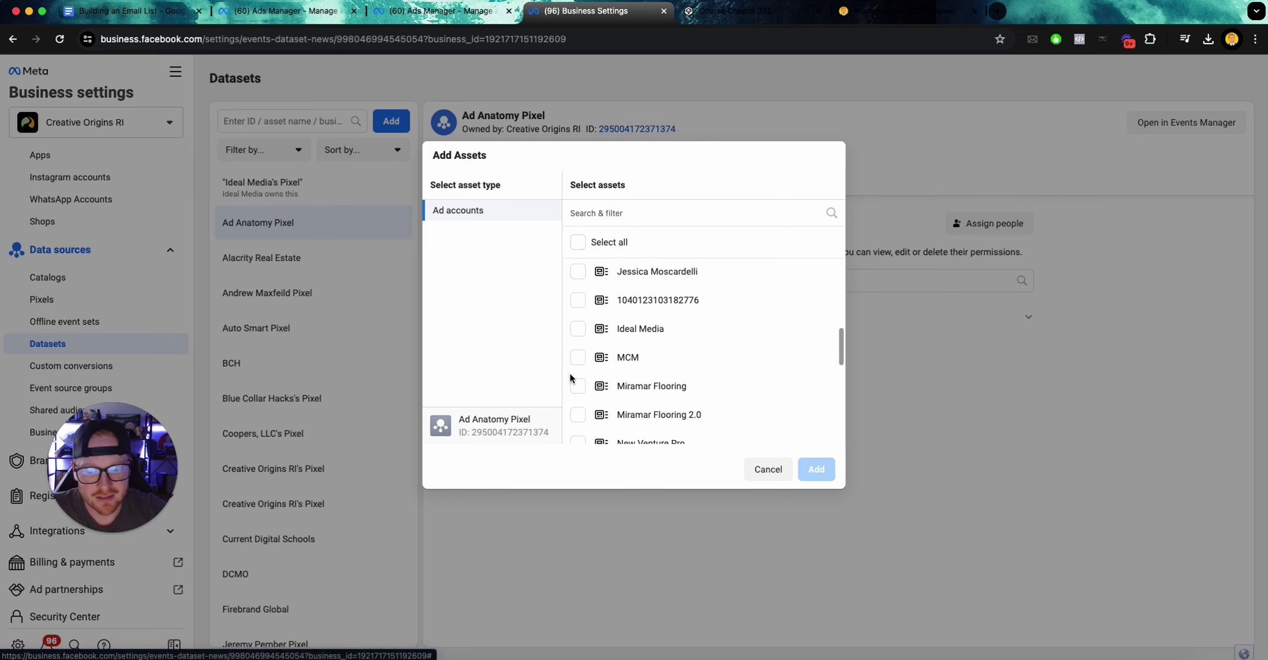
left_click(757, 474)
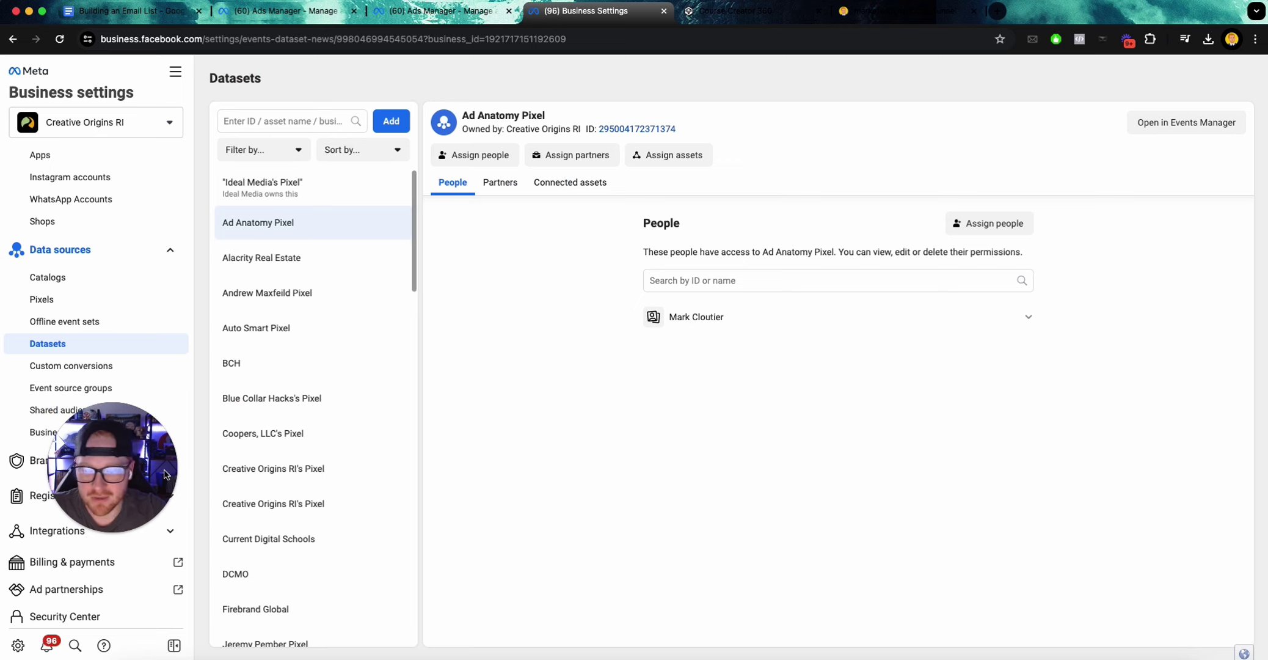
left_click_drag(138, 449, 98, 555)
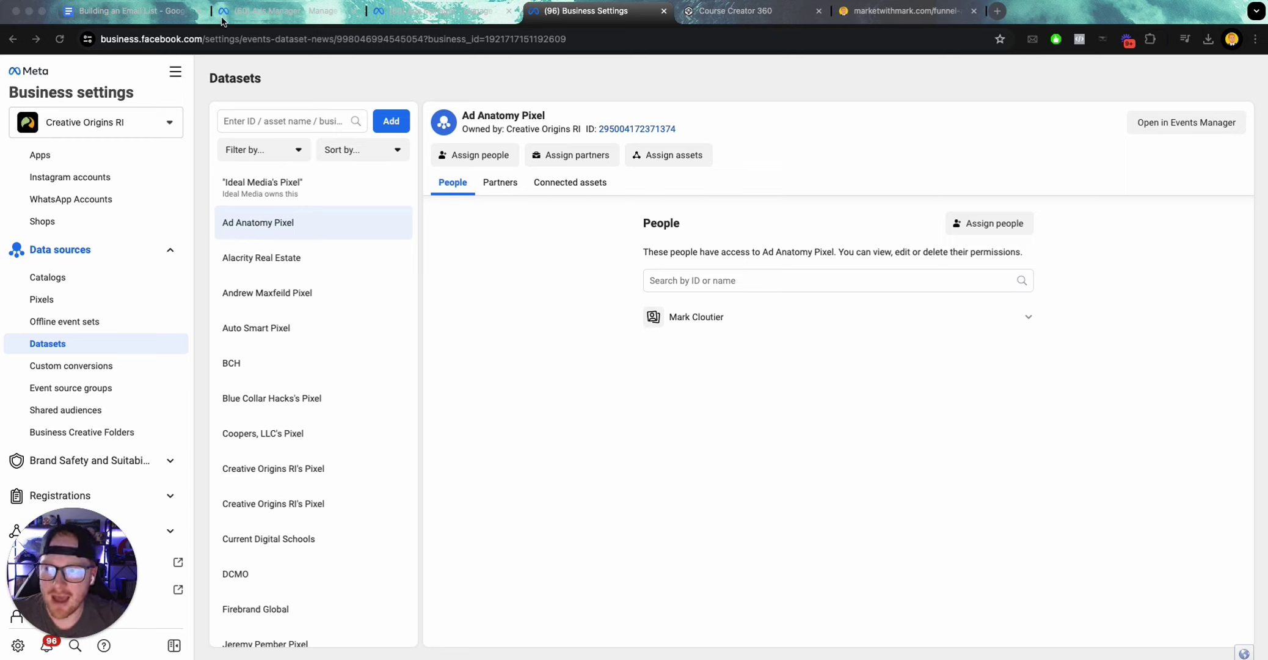
Create a new campaign with the Sales objective and manual sales campaign setup
left_click(262, 16)
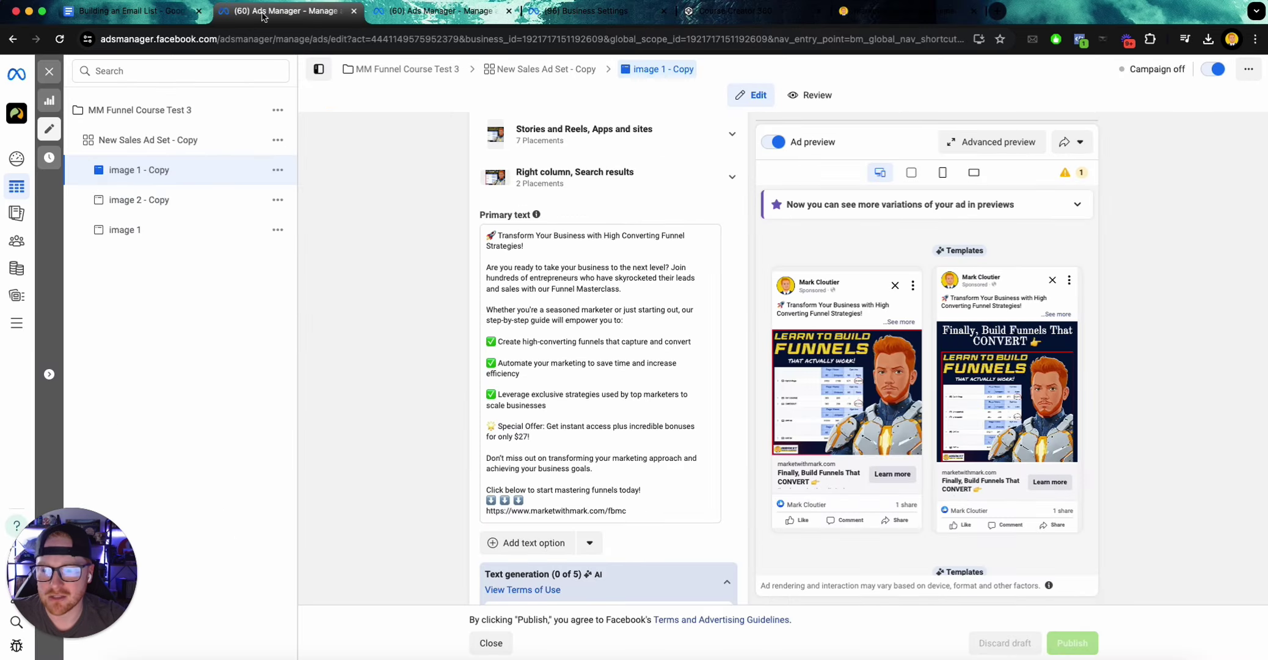
left_click(455, 15)
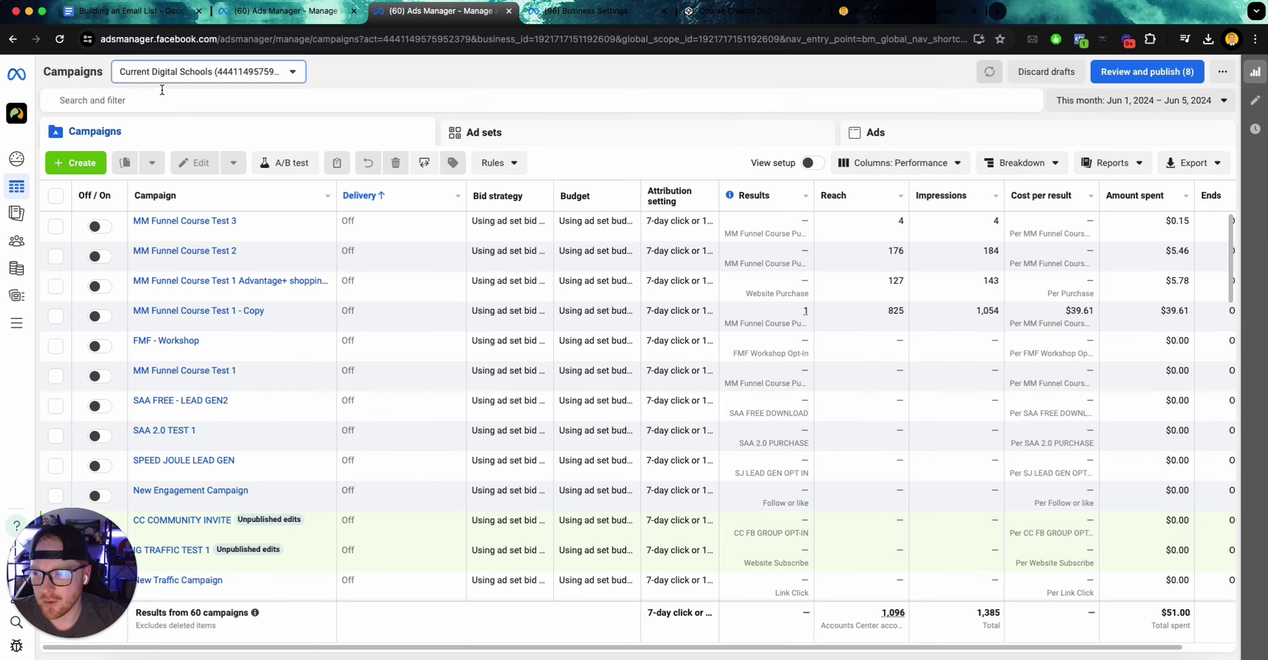
left_click(71, 171)
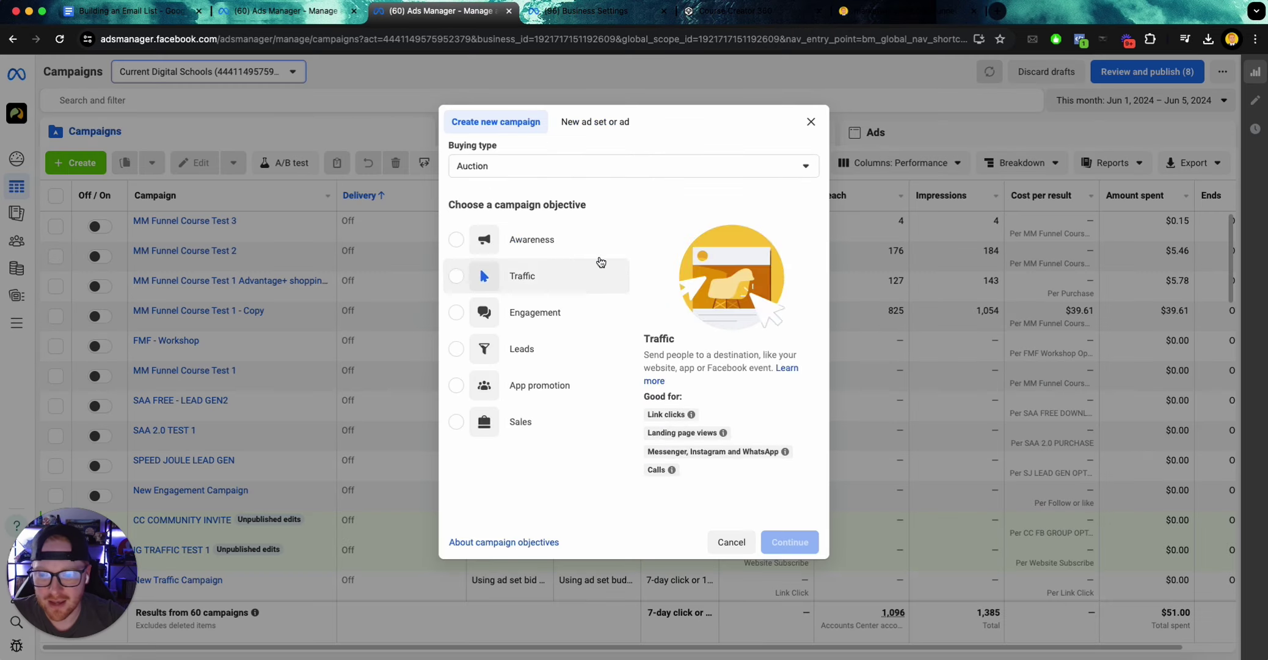
left_click(456, 422)
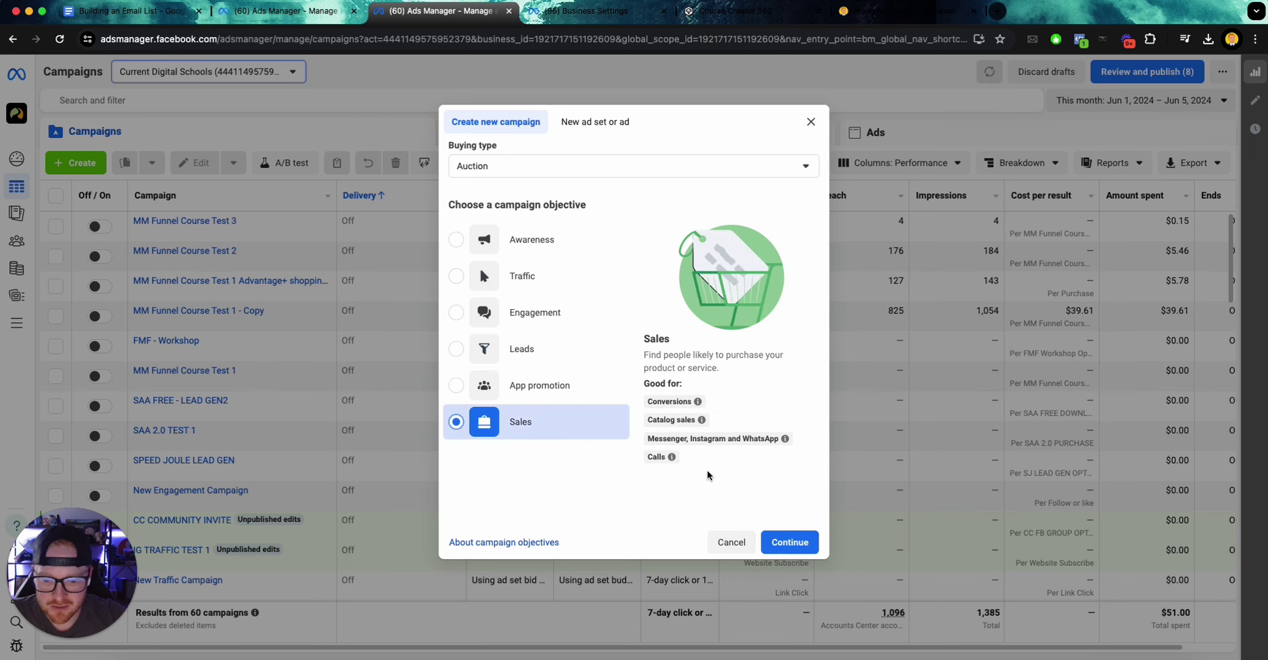
left_click(794, 545)
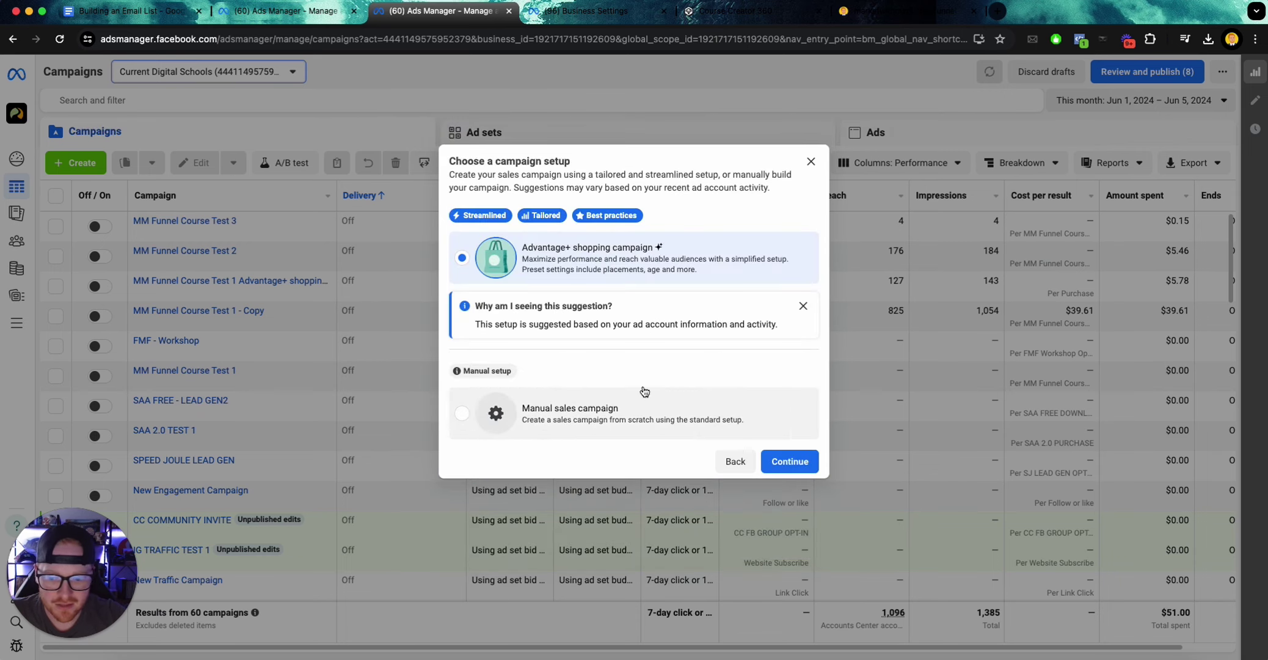
left_click(482, 414)
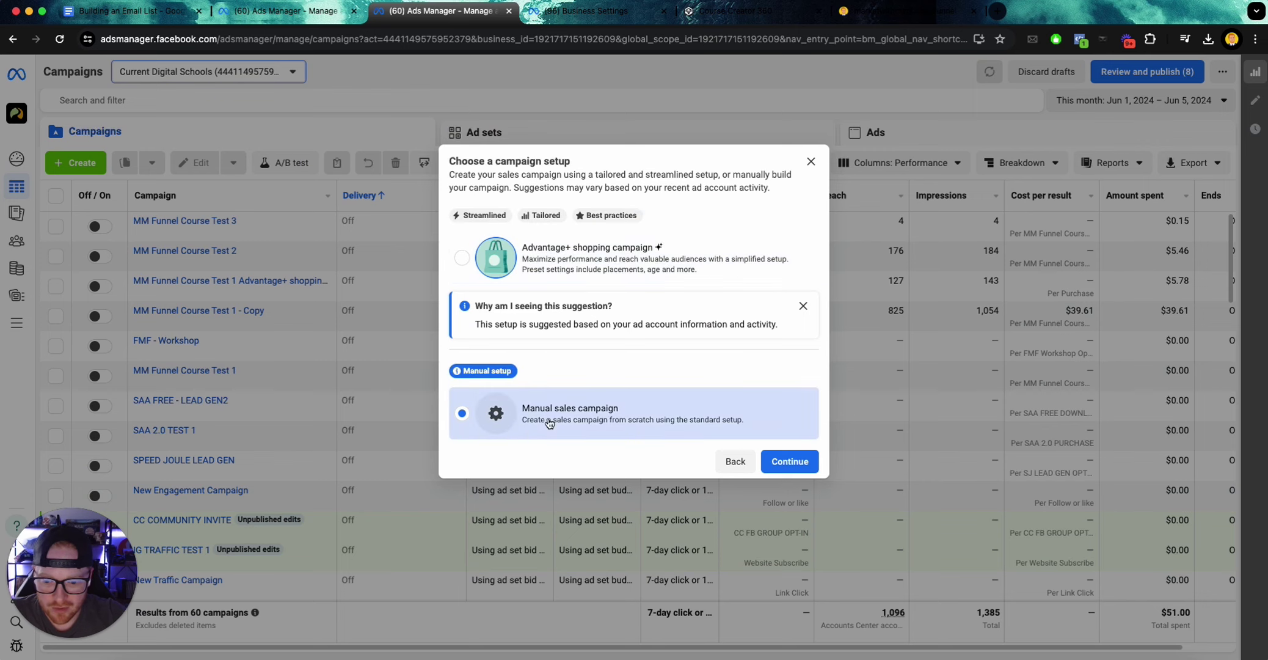
left_click(799, 471)
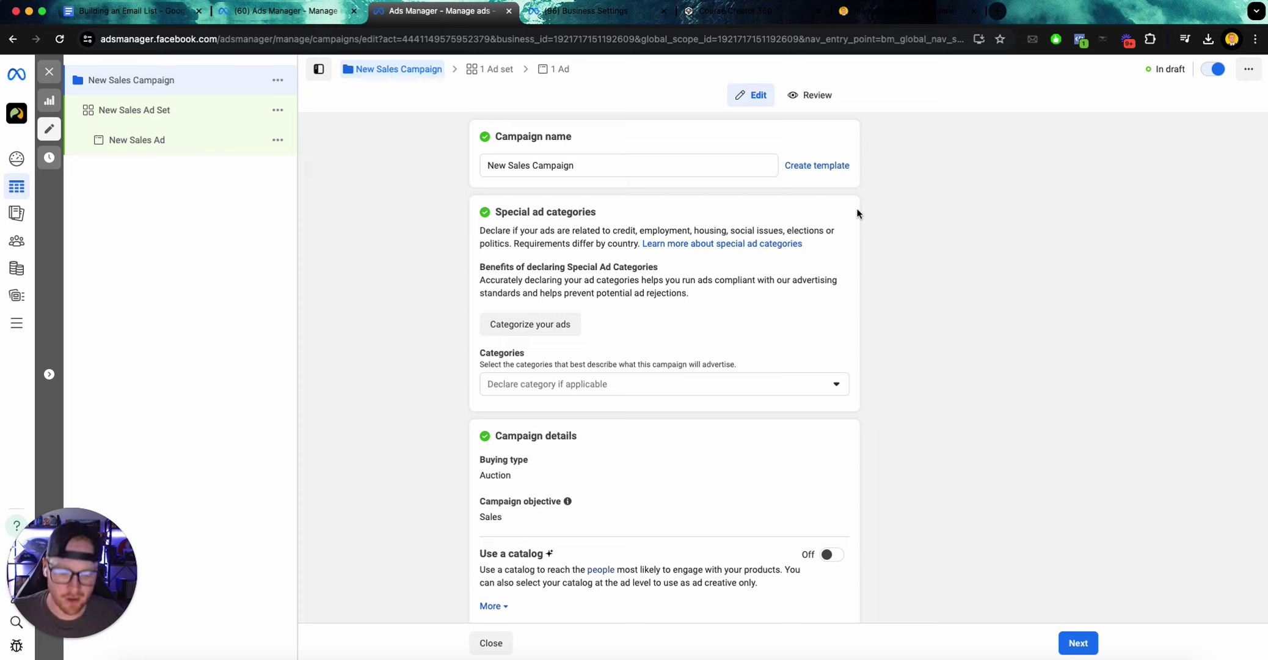
Replace the New Sales Campaign name with TEST CAMPAIGN
triple_click(583, 164)
type("T")
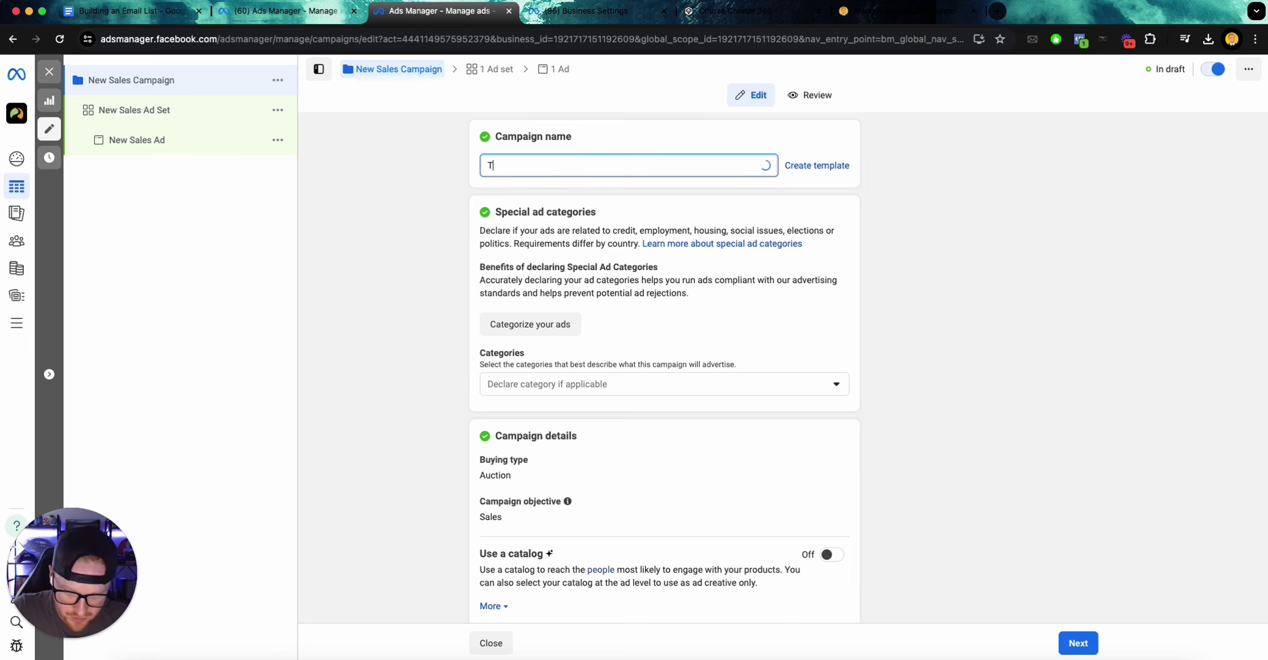
type("EST CAMPAIGN")
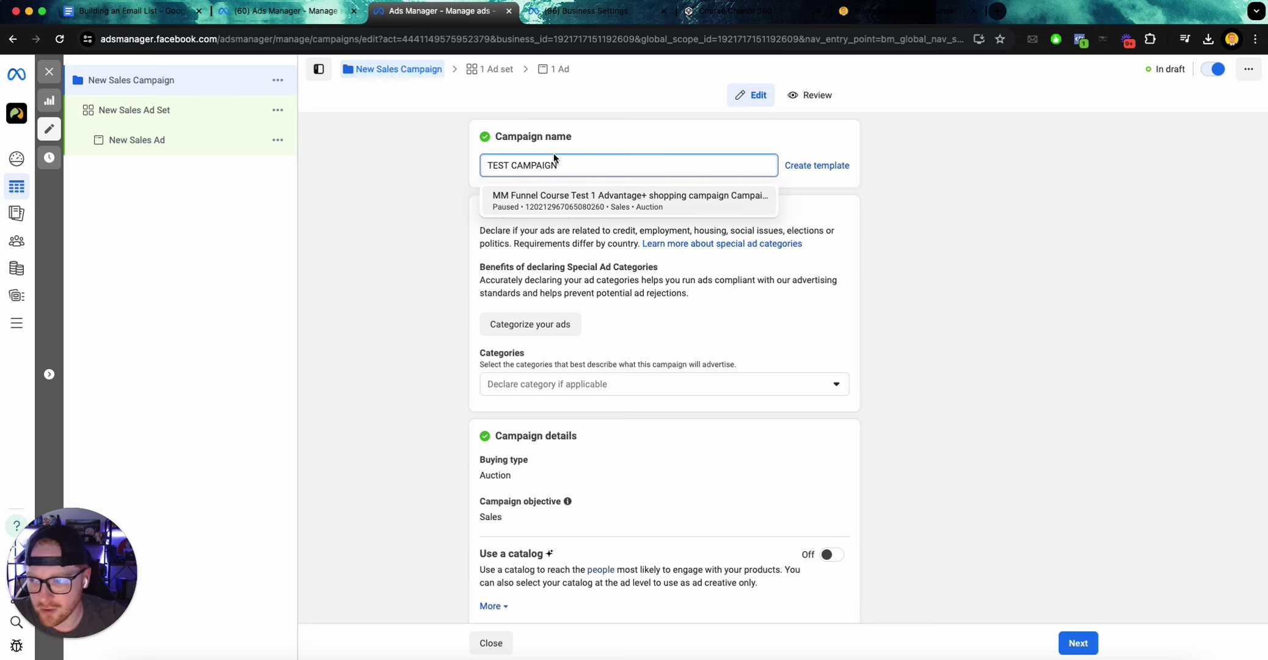
left_click(449, 230)
scroll(568, 271, "down", 3)
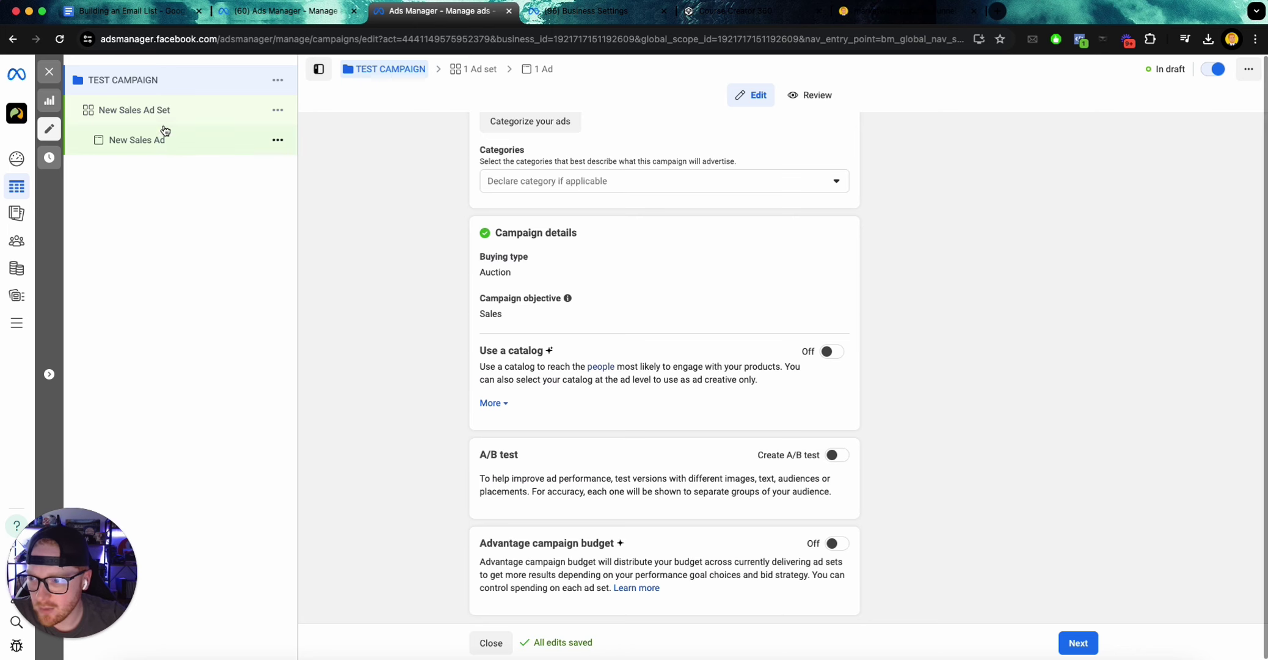
Set the ad set's conversion location to Website with the Current Digital Schools pixel
left_click(131, 113)
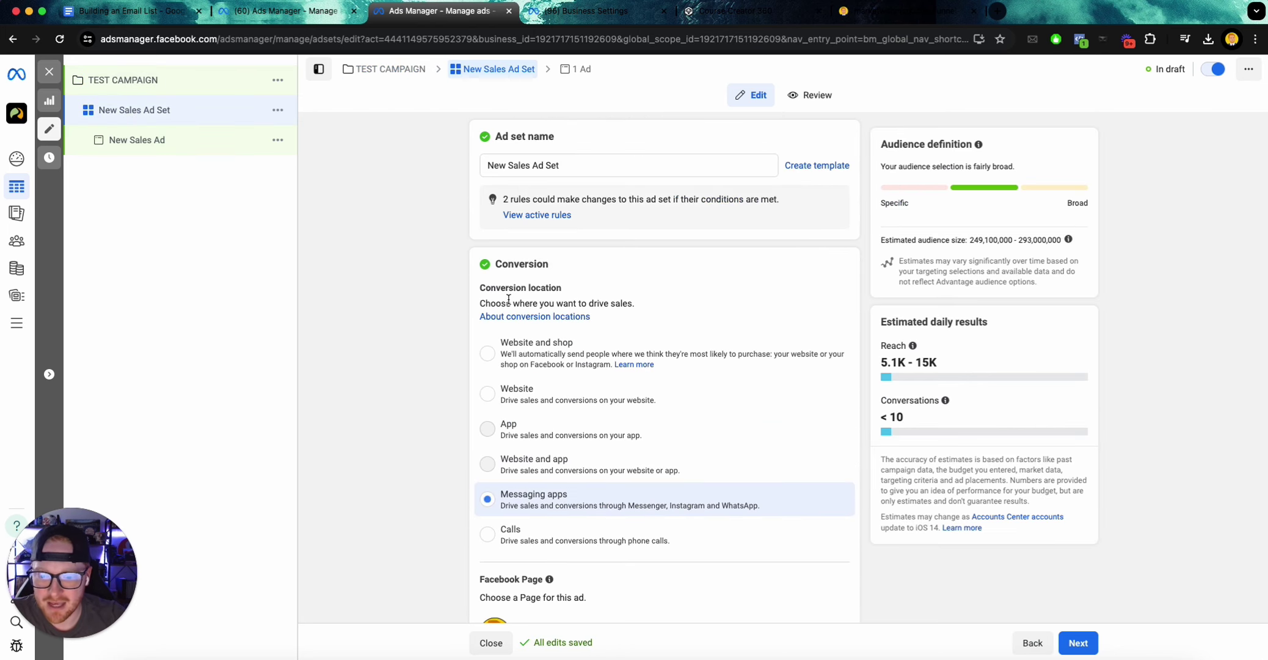
scroll(562, 361, "down", 2)
scroll(562, 360, "up", 2)
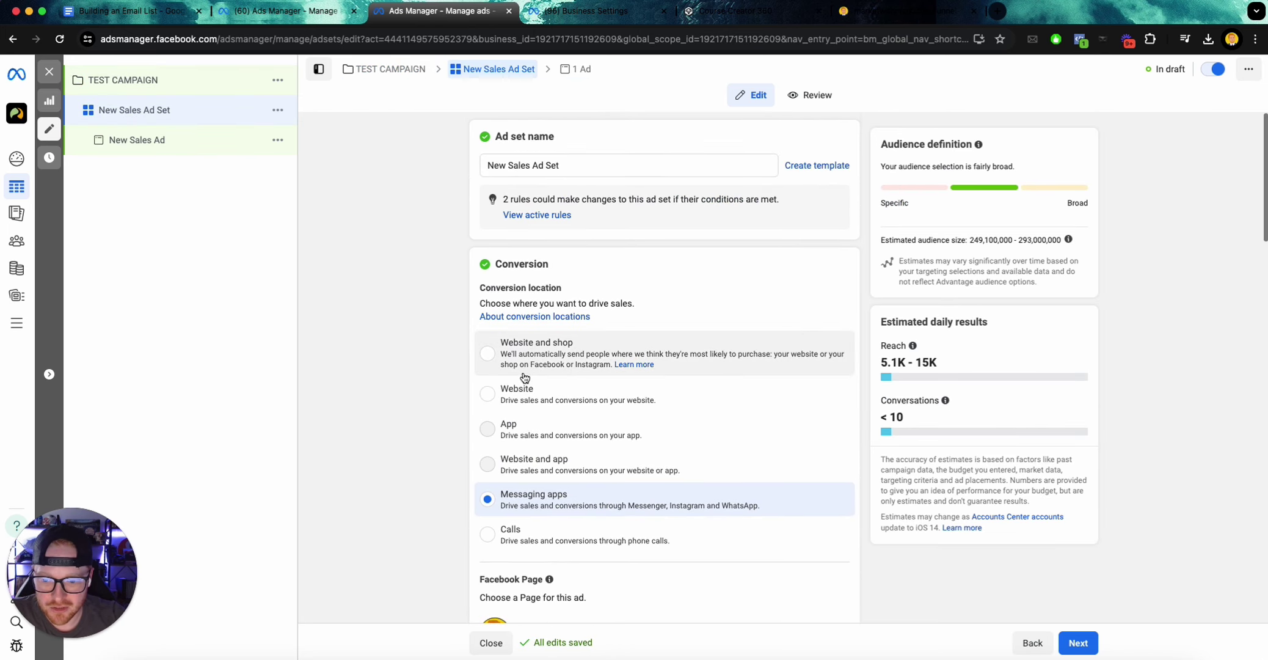
left_click(602, 397)
scroll(604, 385, "down", 3)
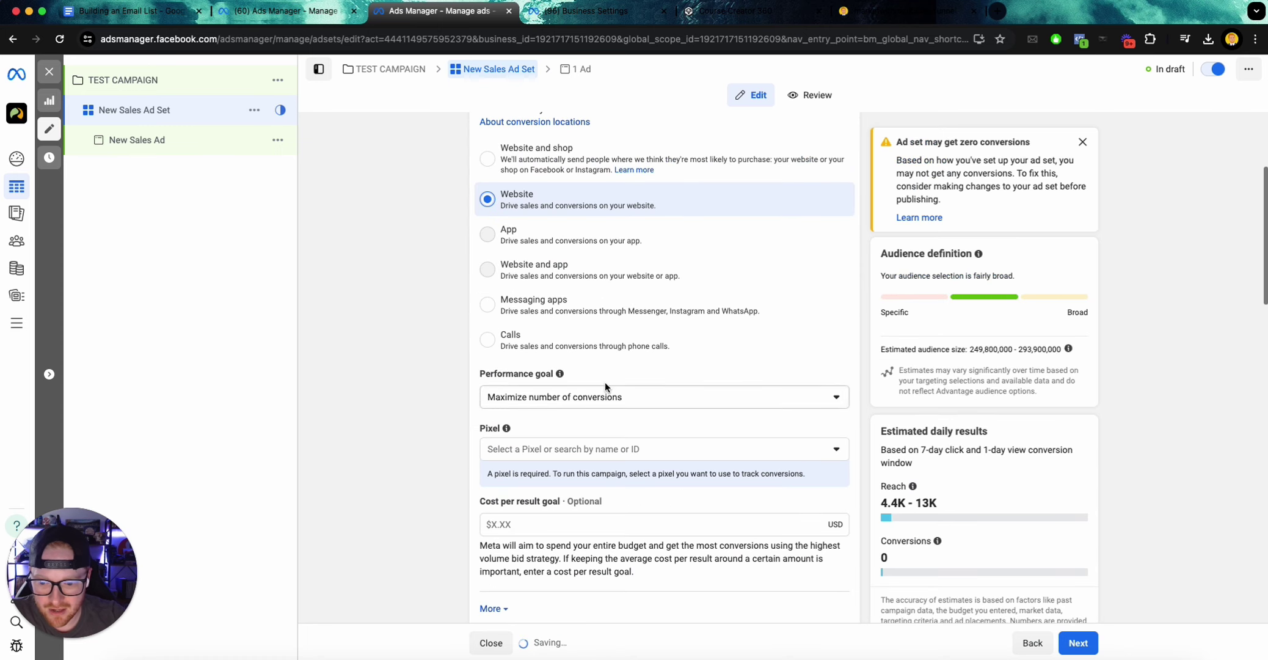
scroll(562, 408, "down", 2)
left_click(539, 337)
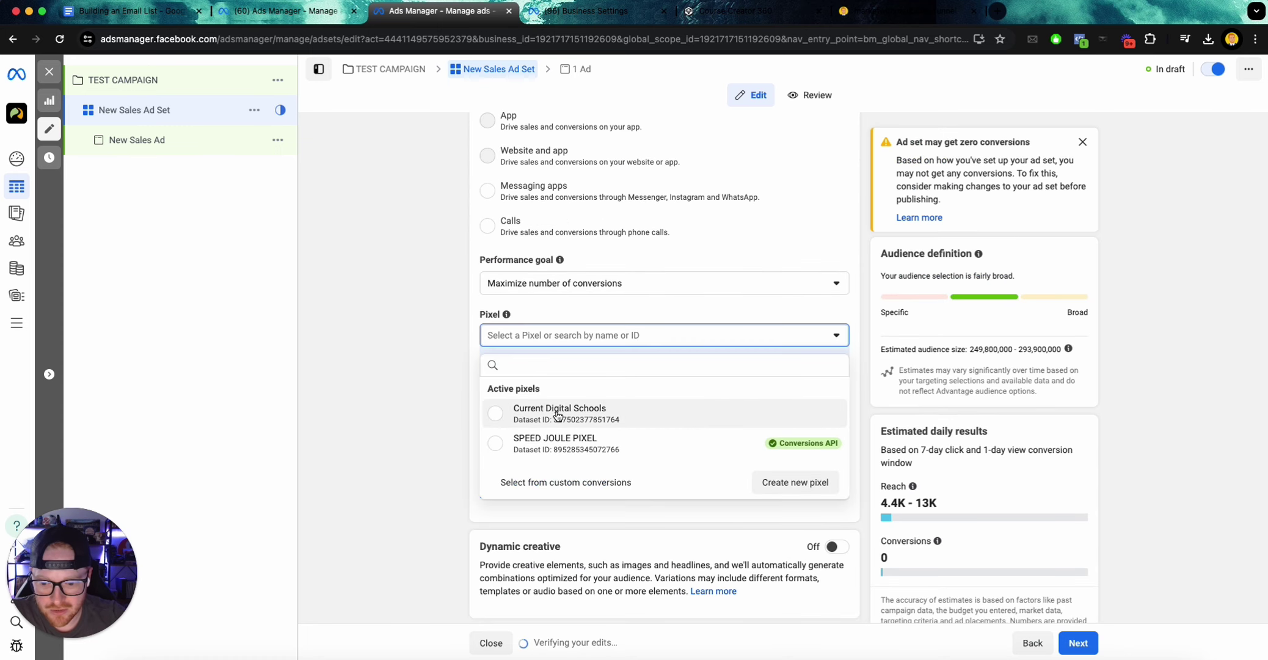
left_click(569, 418)
Choose MM Funnel Course Purchase as the conversion event
scroll(546, 364, "down", 2)
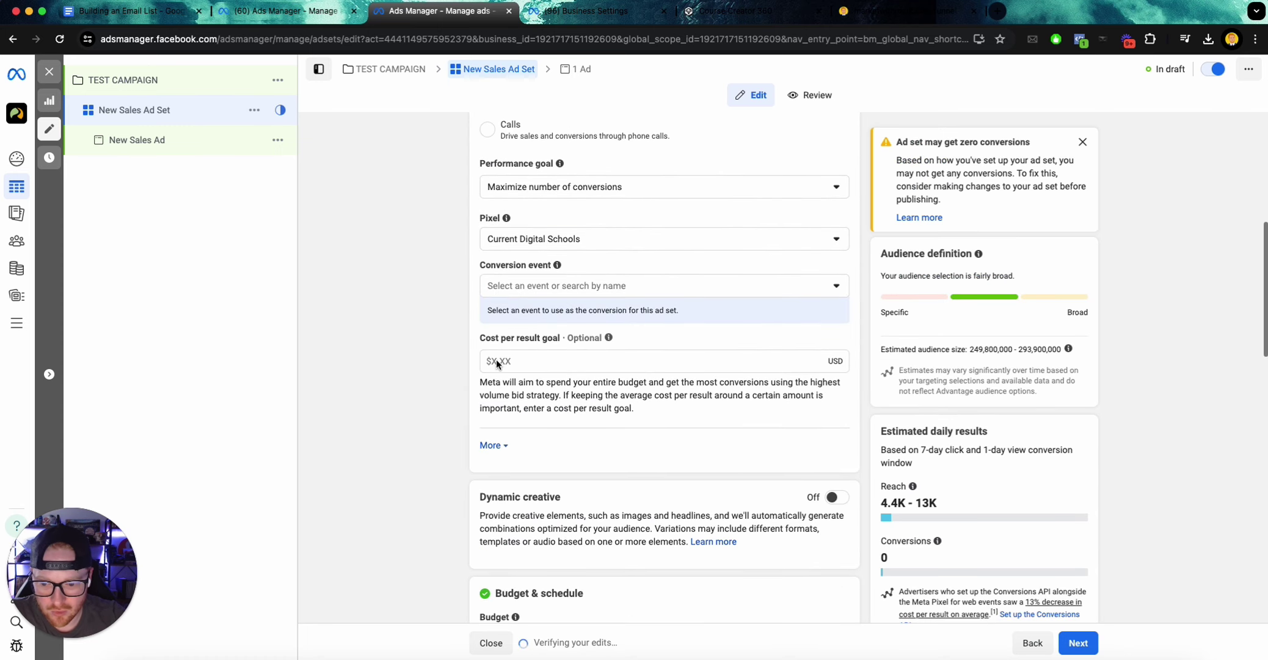
scroll(552, 240, "up", 1)
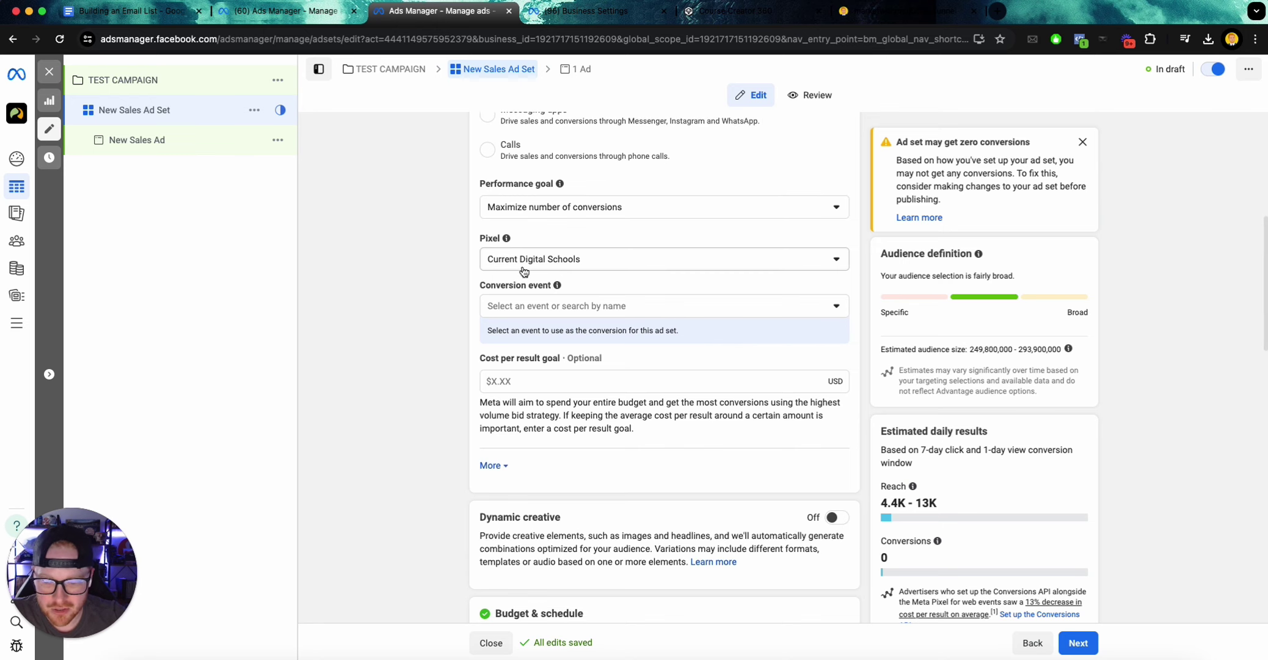
scroll(555, 254, "down", 1)
left_click(575, 280)
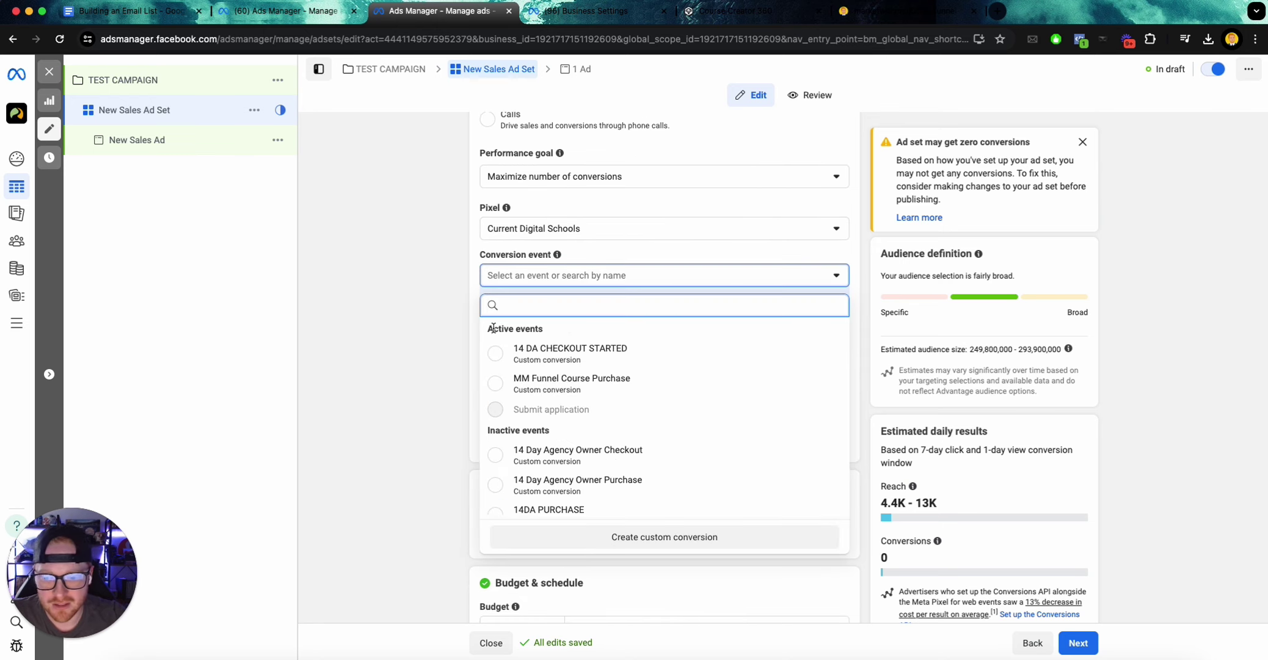
left_click(538, 382)
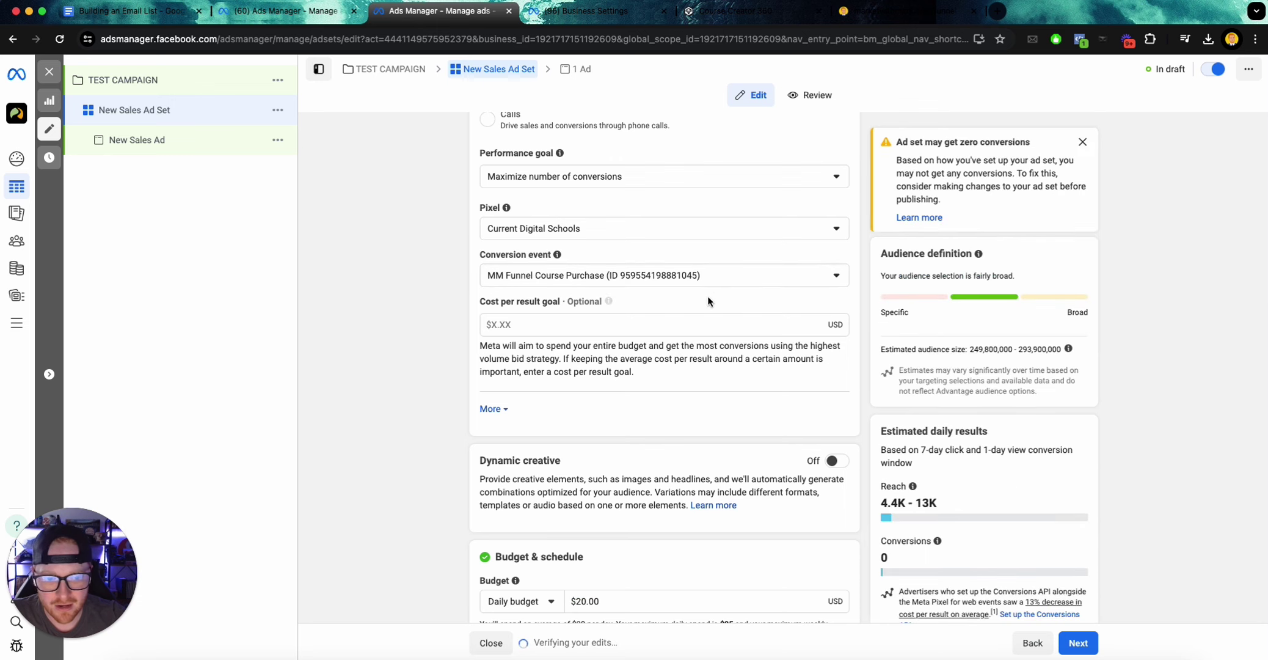
Change the ad set's daily budget to $10.00
scroll(708, 296, "up", 3)
scroll(665, 353, "down", 6)
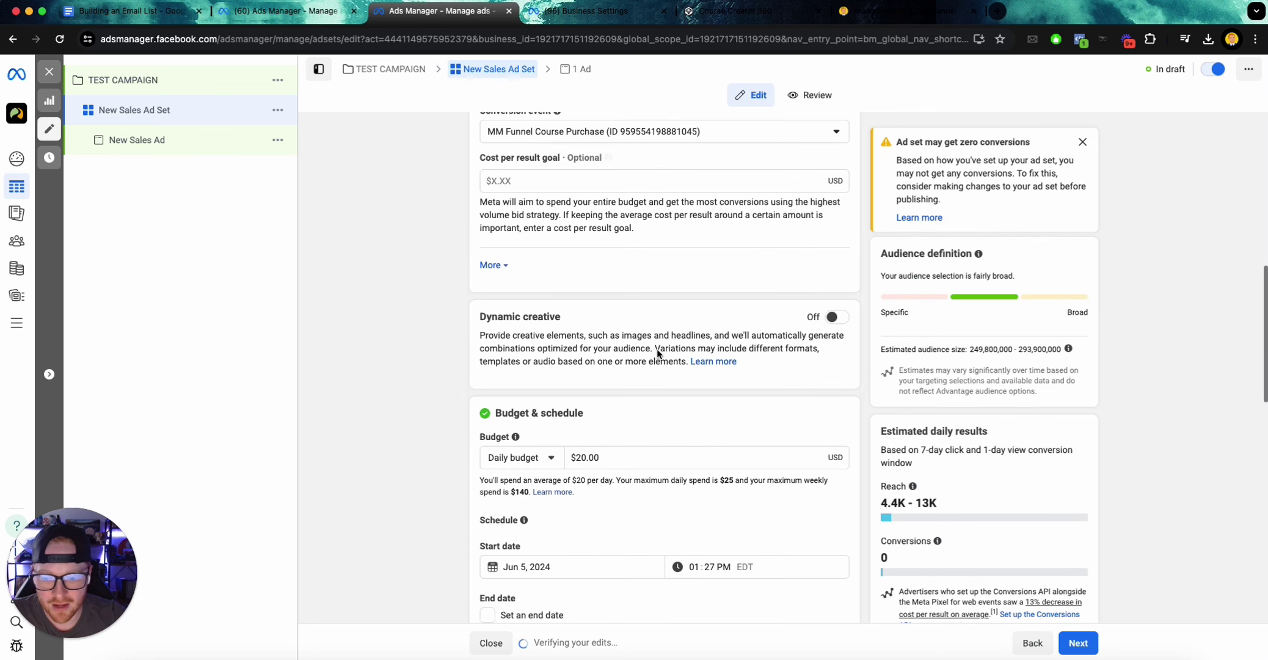
scroll(657, 353, "down", 3)
left_click_drag(631, 306, 572, 305)
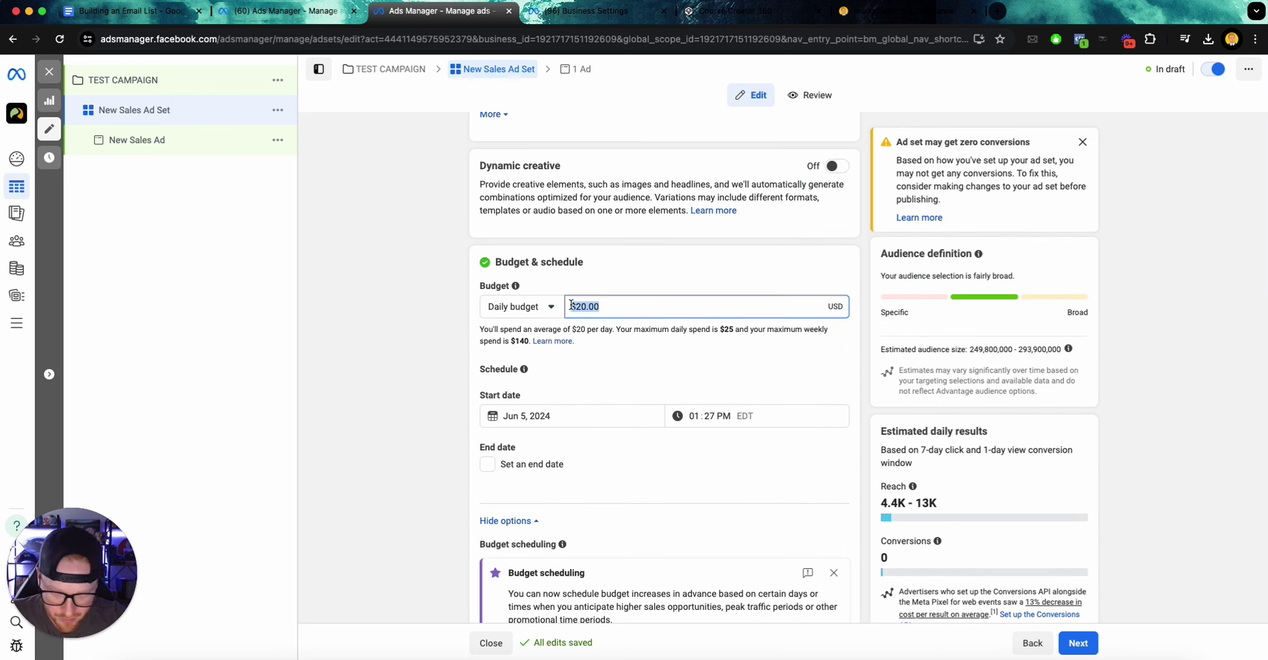
key("BackSpace")
type("20")
left_click(639, 285)
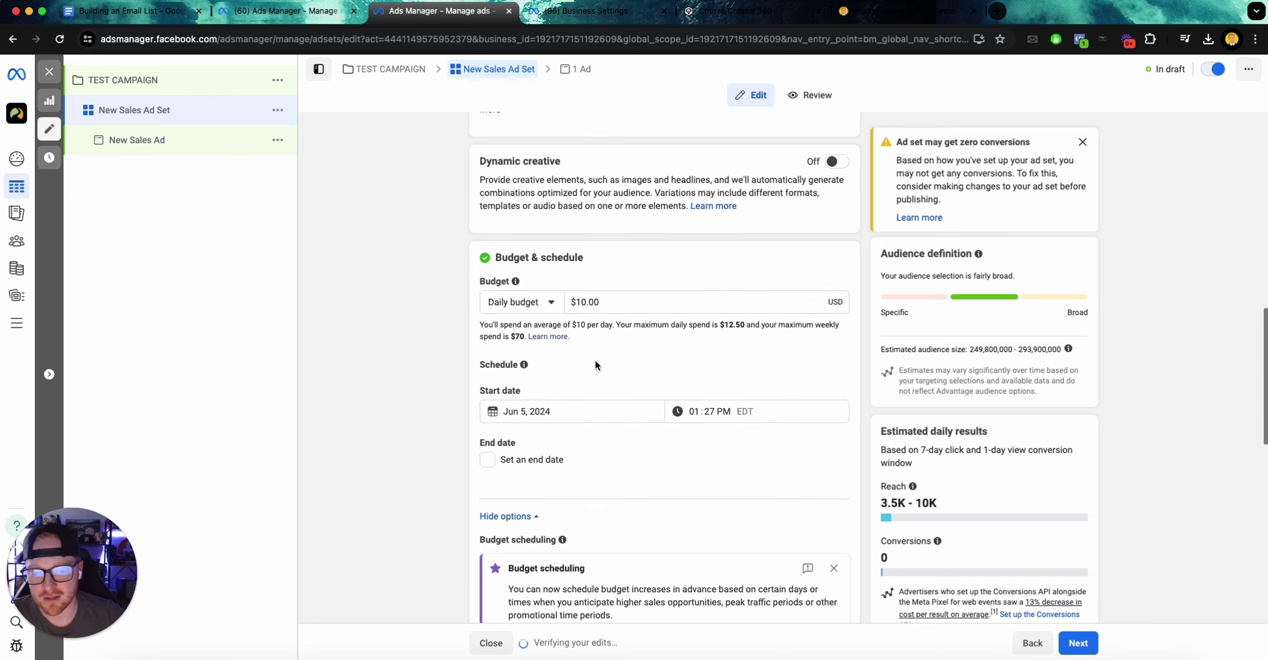
scroll(594, 360, "down", 12)
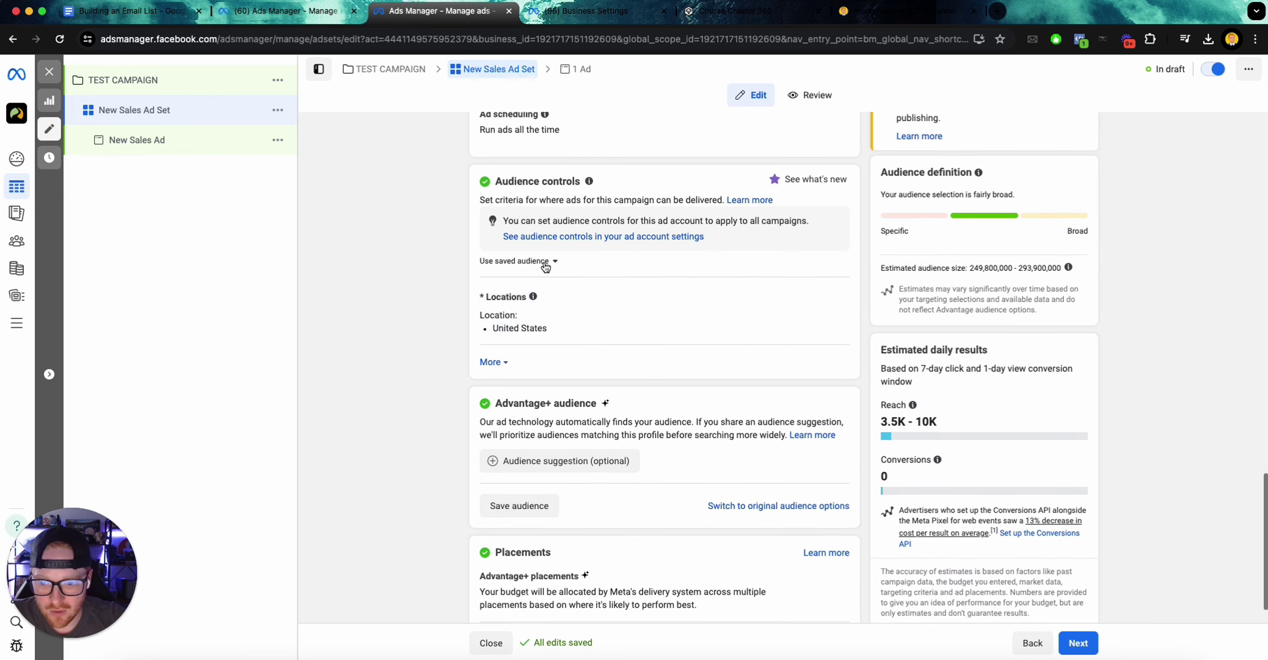
Switch from Advantage+ to original audience options: United States, ages 18–65+, all genders
left_click(499, 363)
scroll(529, 365, "down", 3)
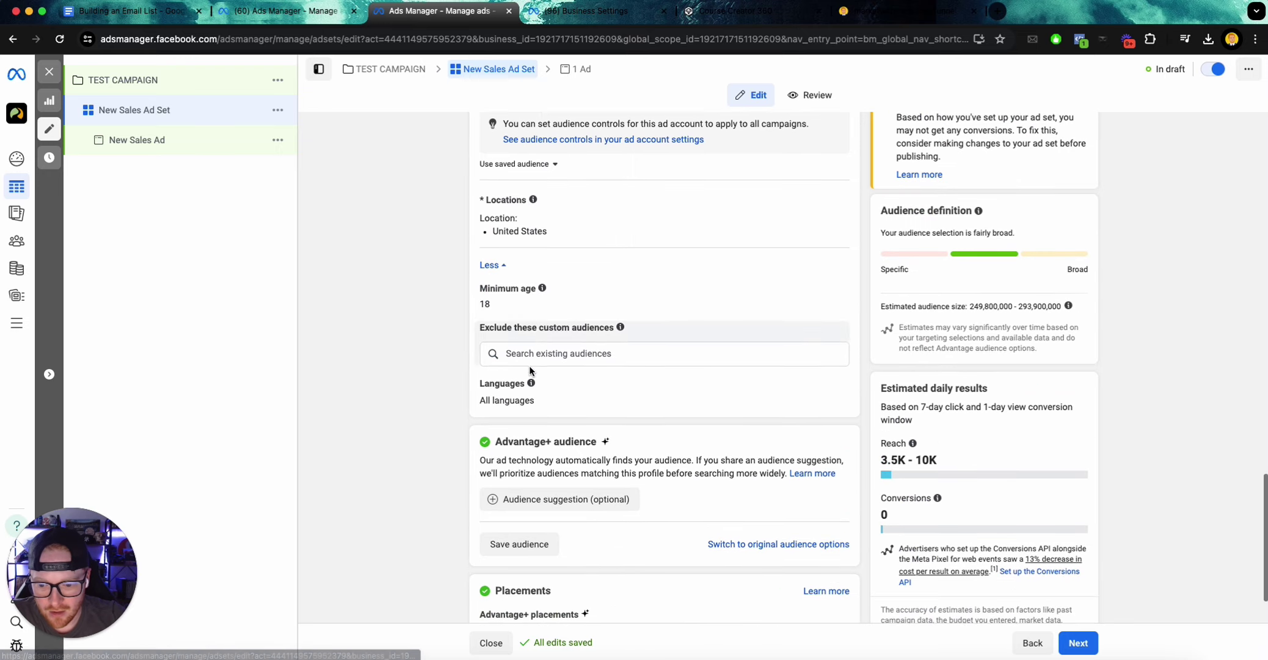
left_click(748, 472)
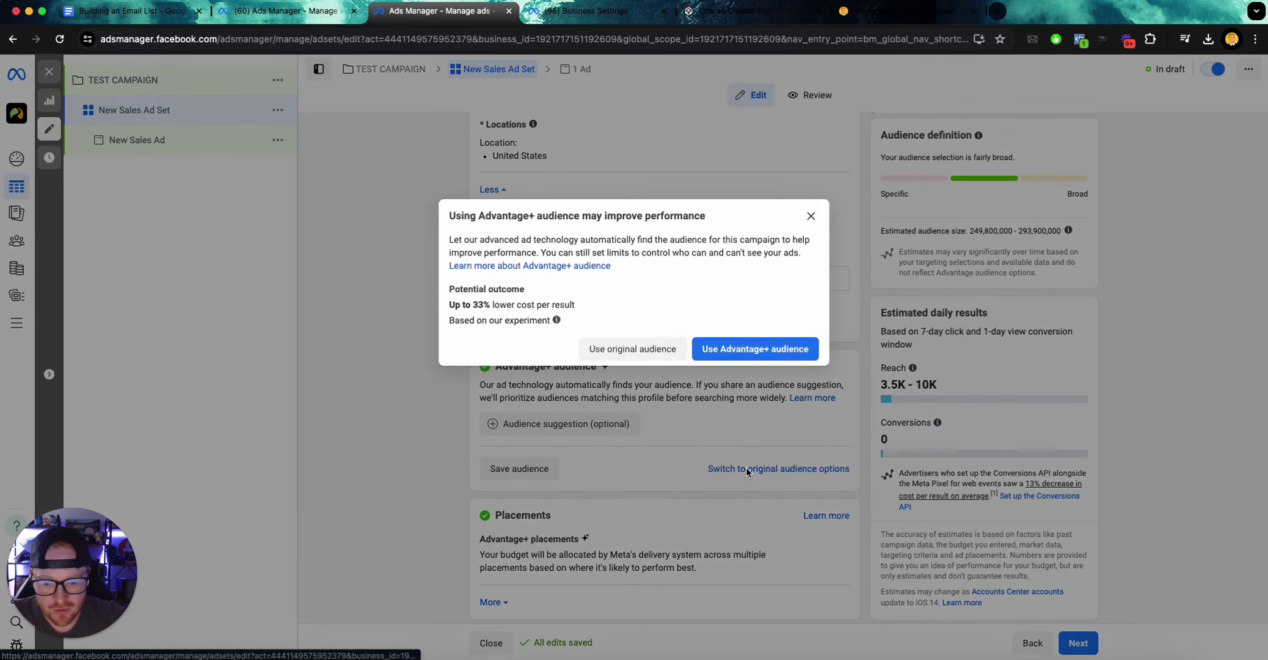
left_click(809, 215)
left_click(759, 468)
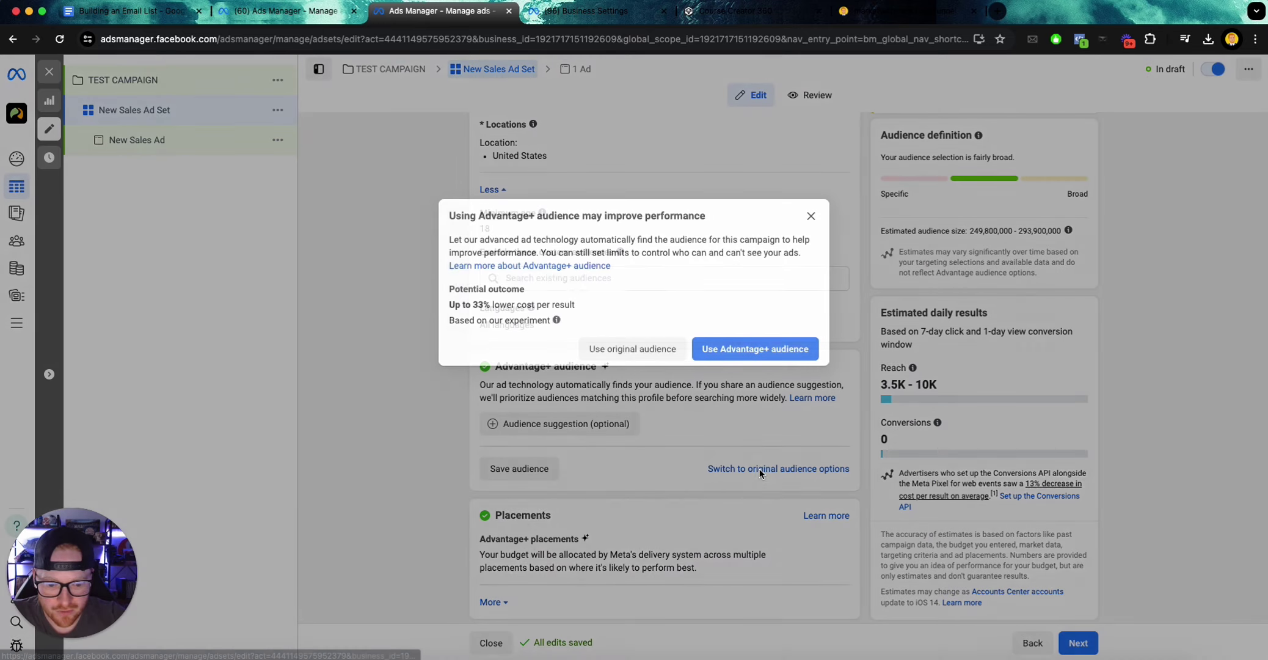
left_click(635, 348)
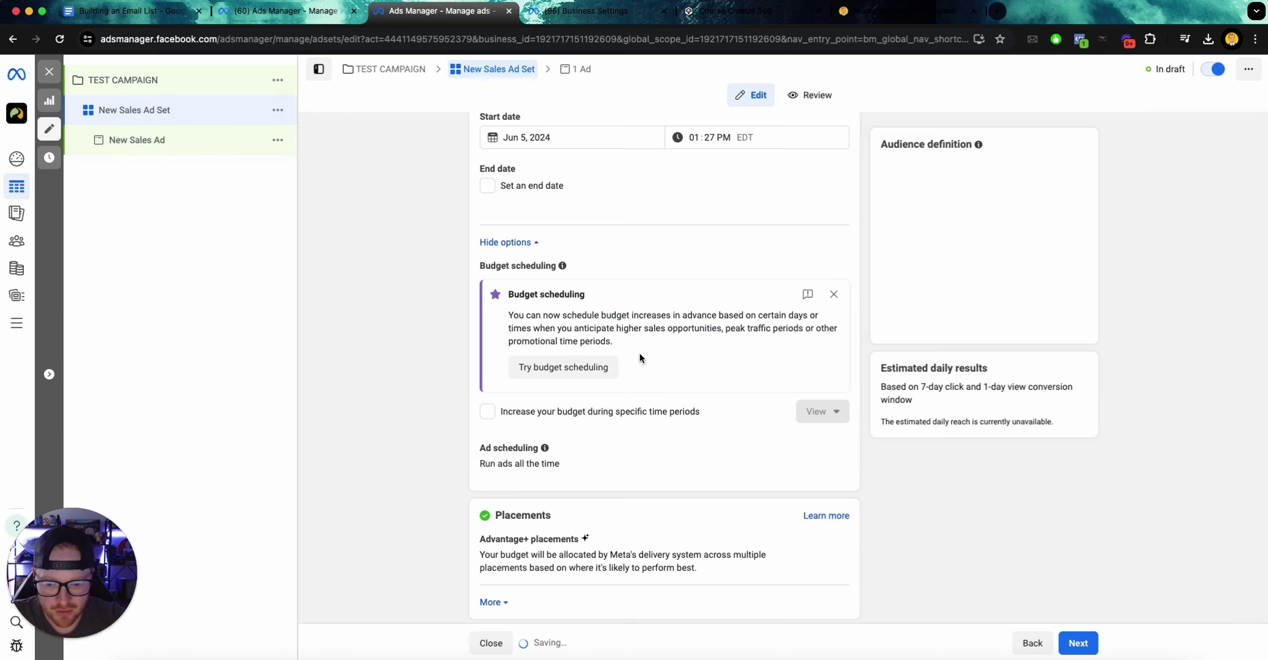
scroll(635, 360, "down", 4)
scroll(626, 368, "down", 2)
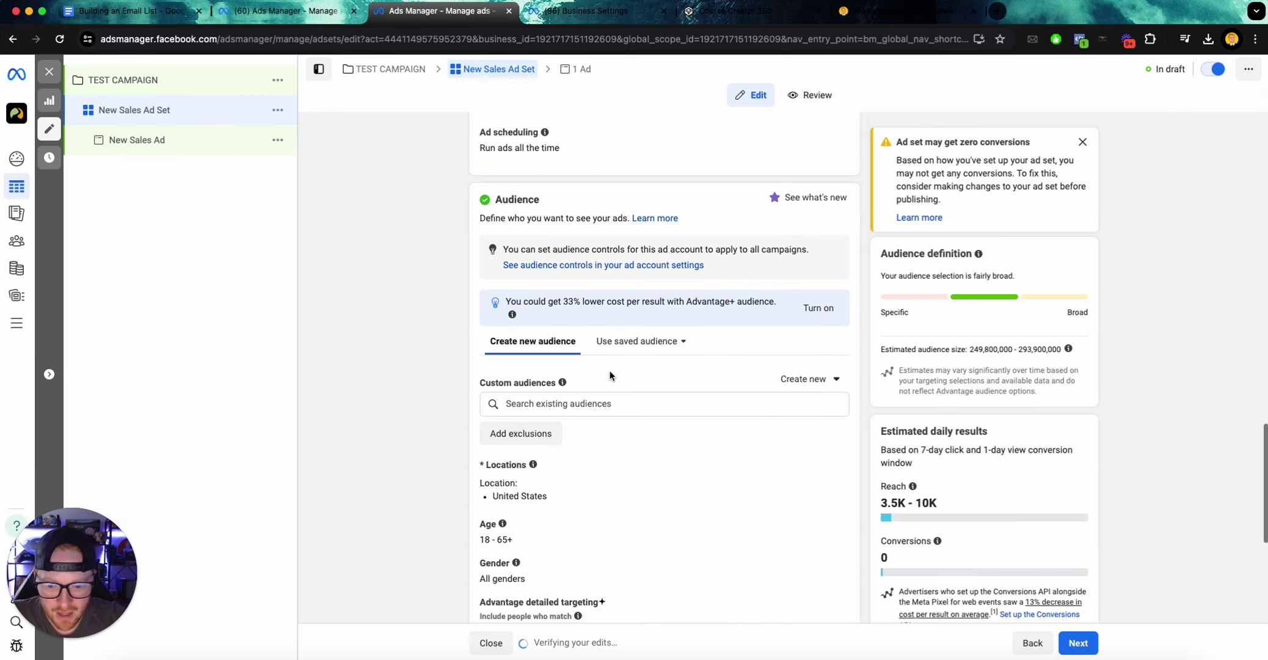
scroll(556, 398, "down", 1)
scroll(557, 402, "down", 2)
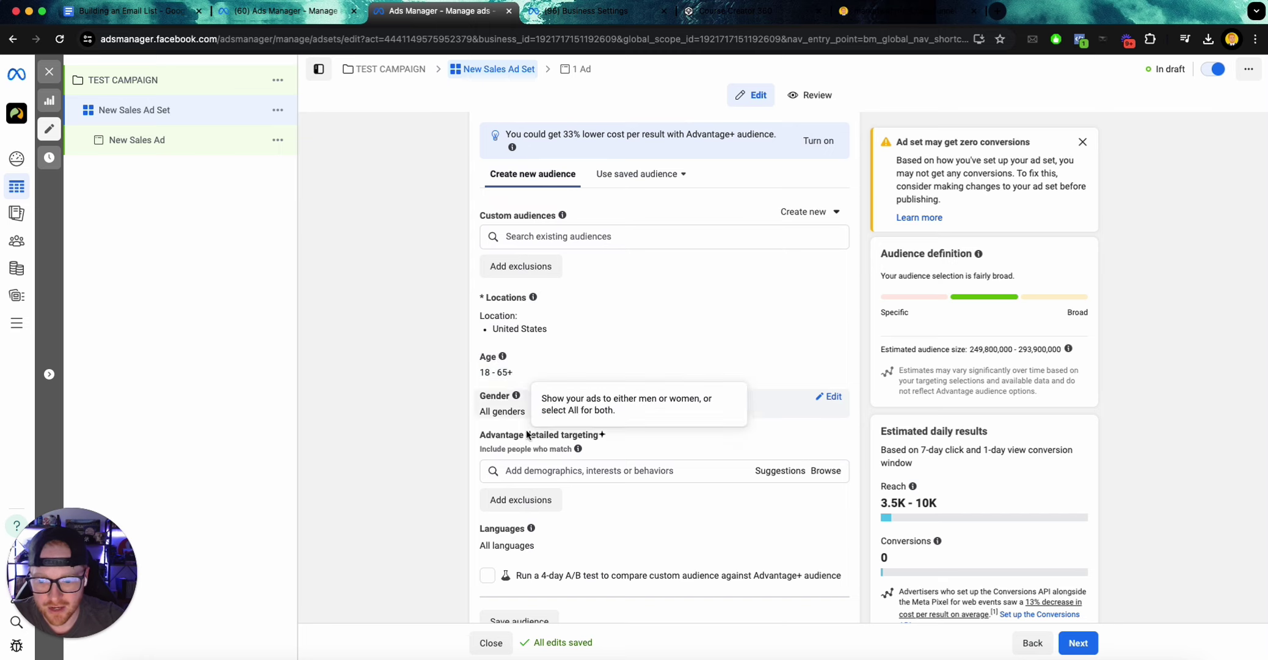
scroll(578, 478, "down", 1)
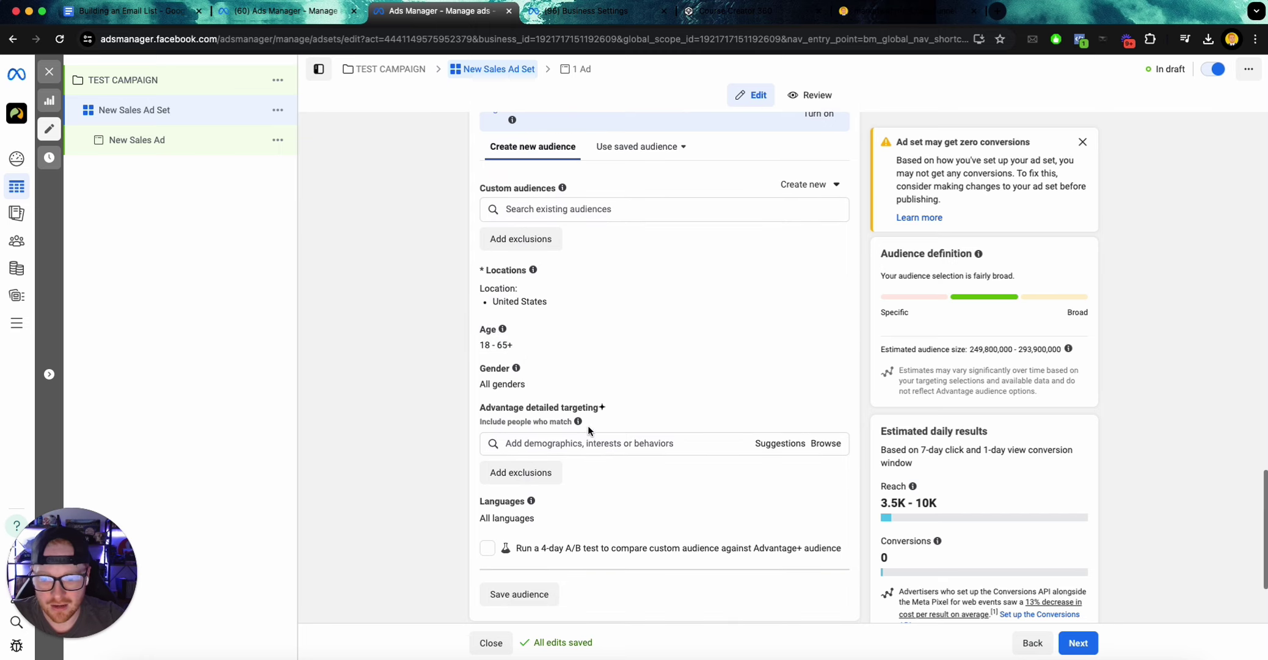
Search 'mark' in detailed targeting and add the Marketing job title
left_click(565, 444)
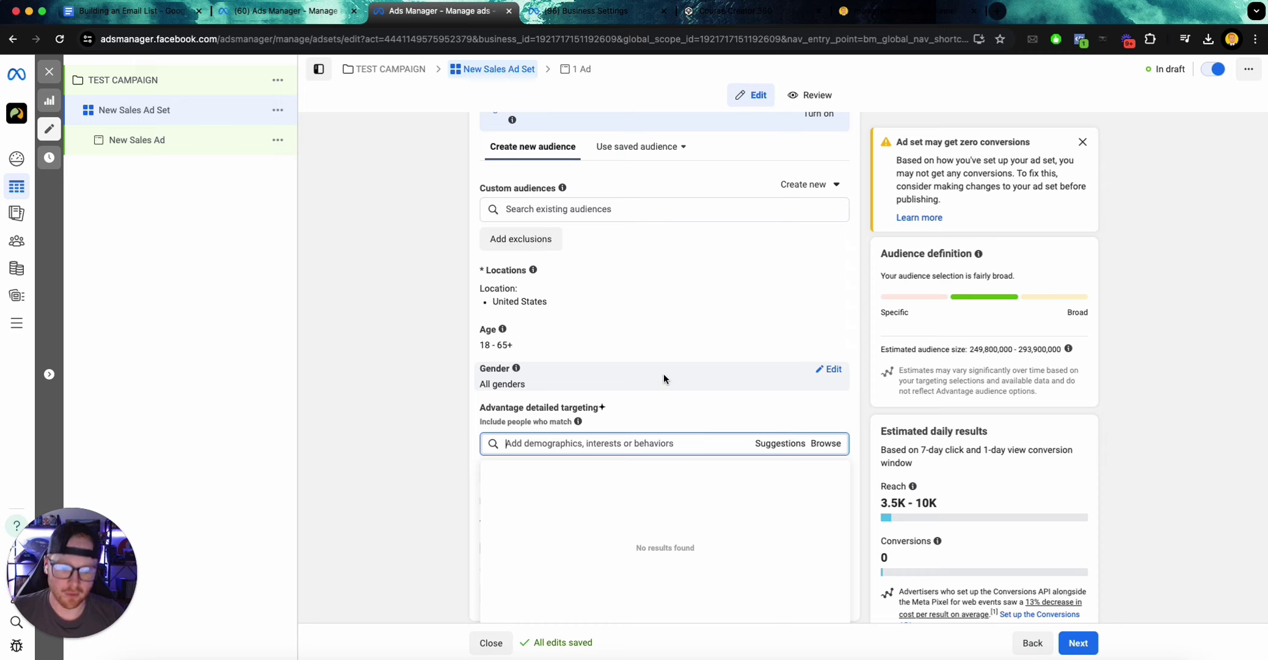
type("m")
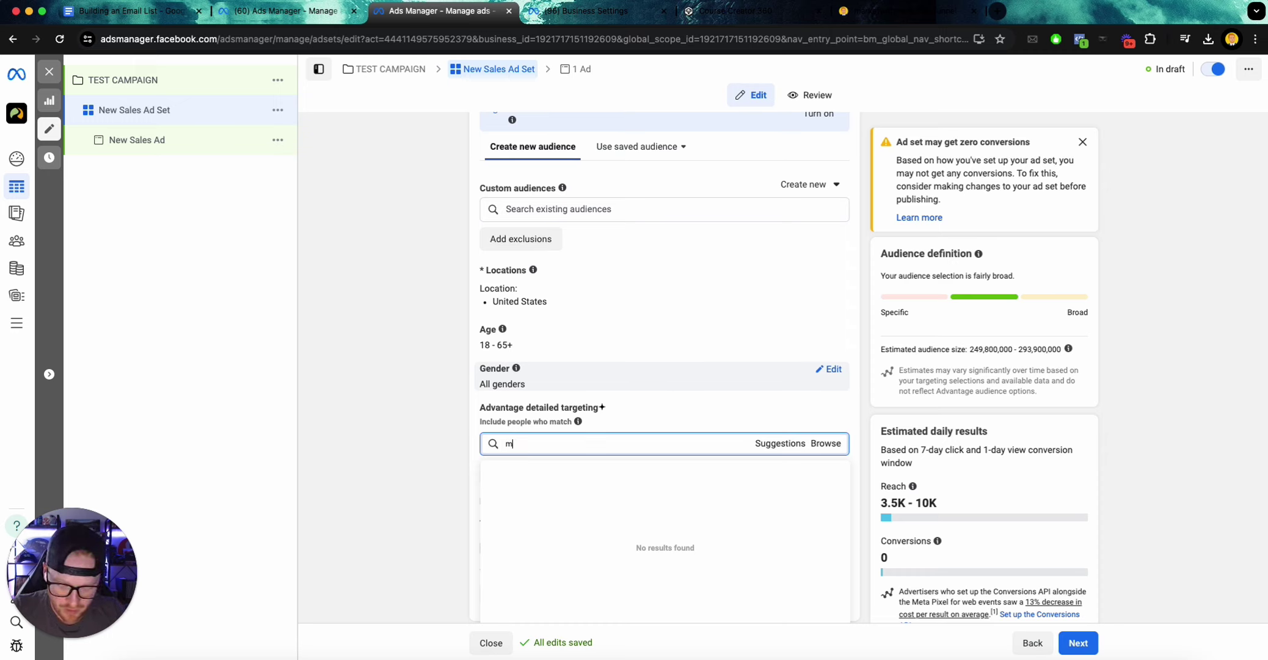
type("a")
key("BackSpace")
key("BackSpace")
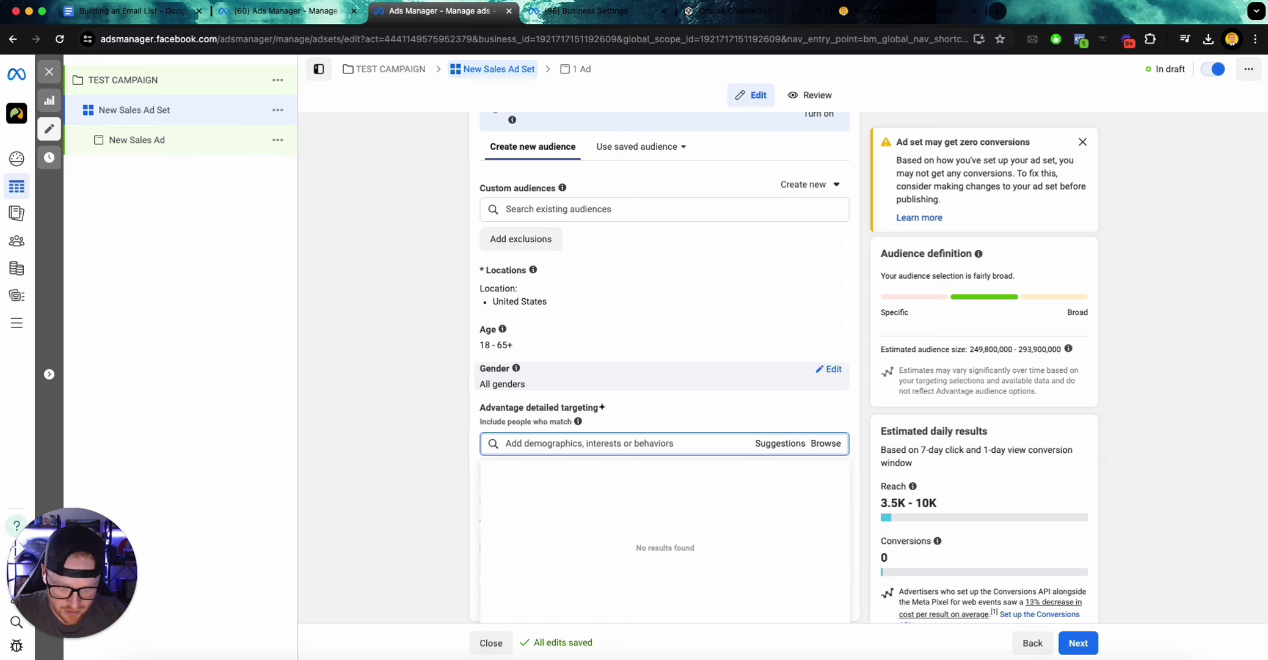
type("marketing")
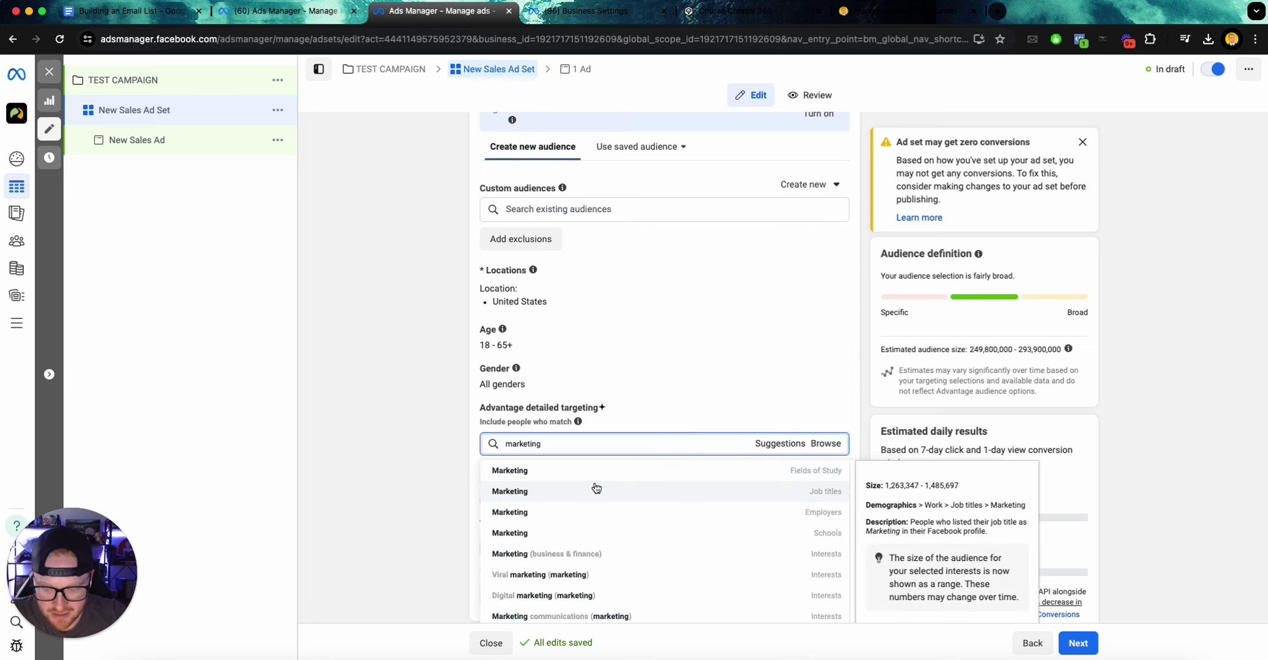
left_click(595, 487)
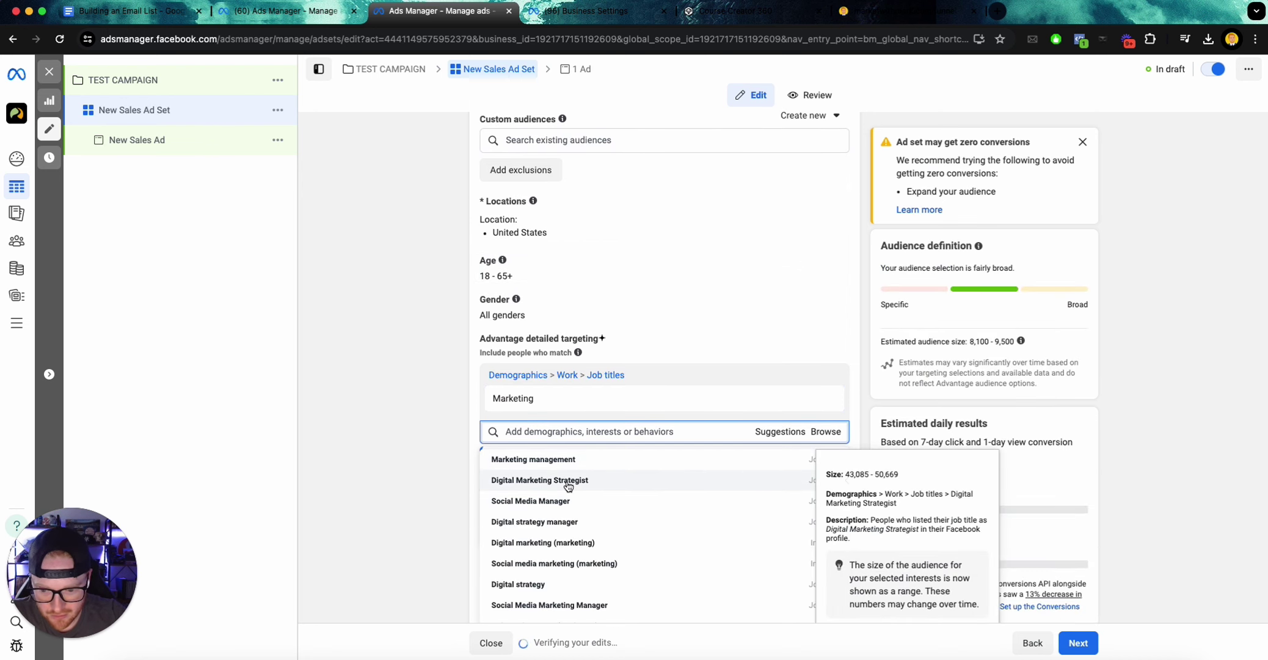
scroll(587, 488, "down", 1)
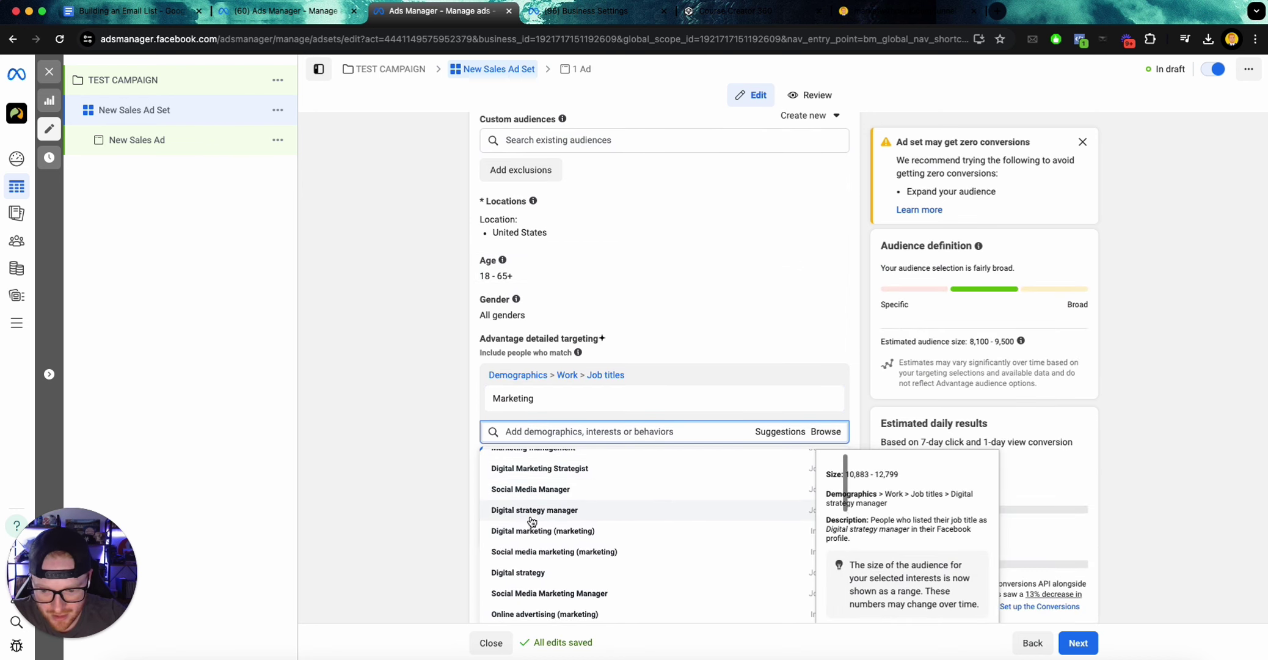
left_click(375, 408)
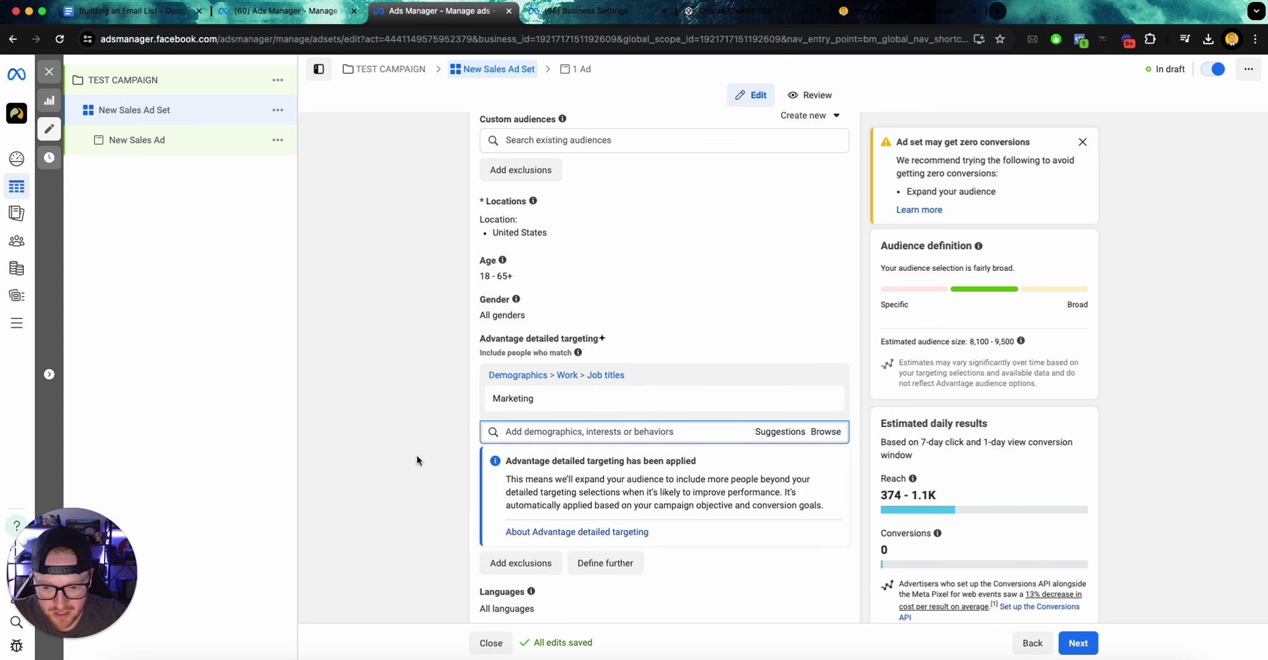
Remove the Marketing job title and add Small business owners to detailed targeting
left_click(828, 474)
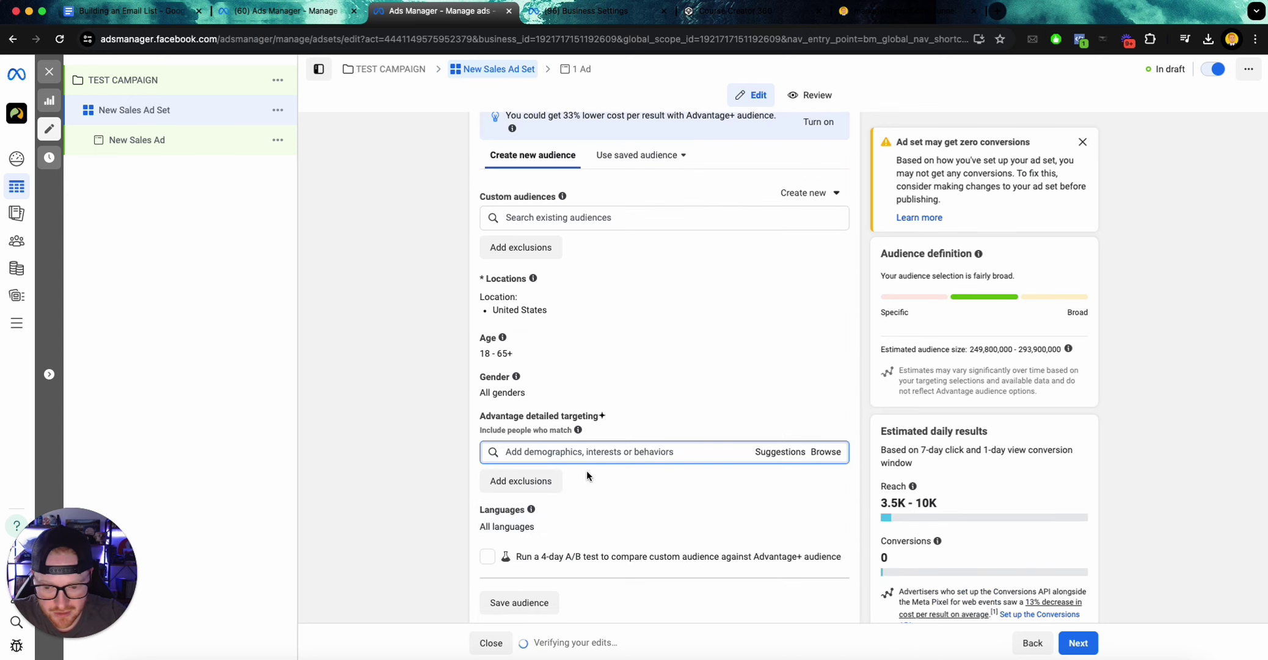
type("busin")
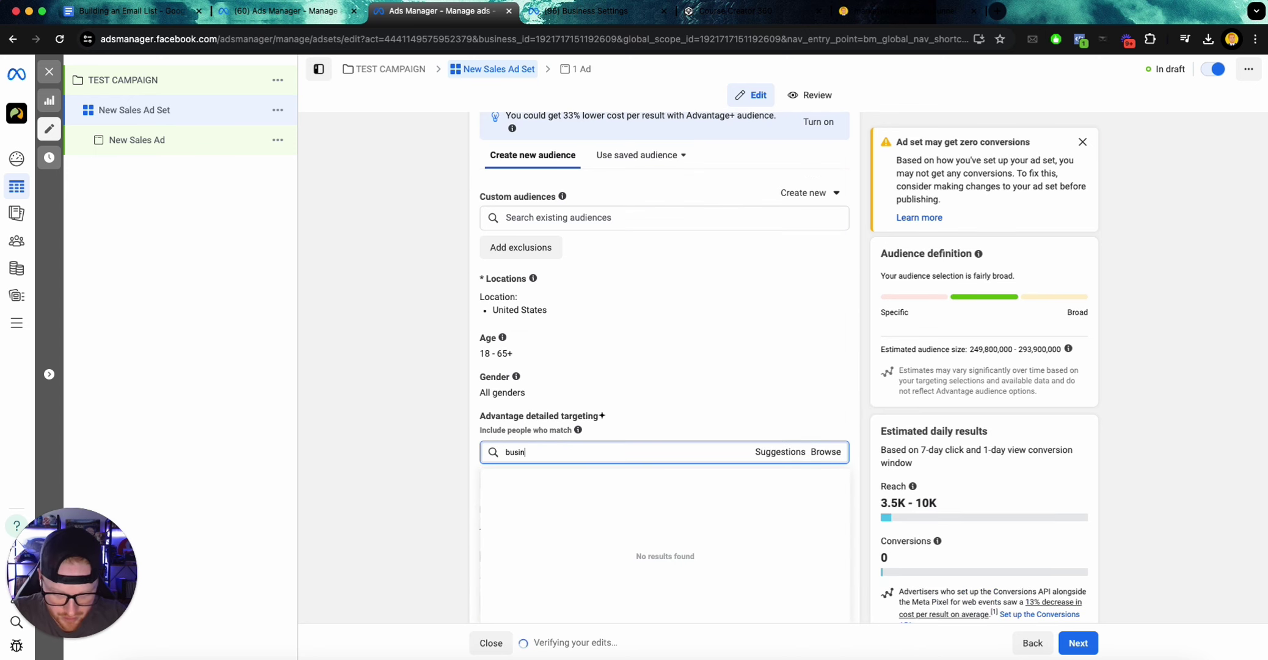
type("ess owners")
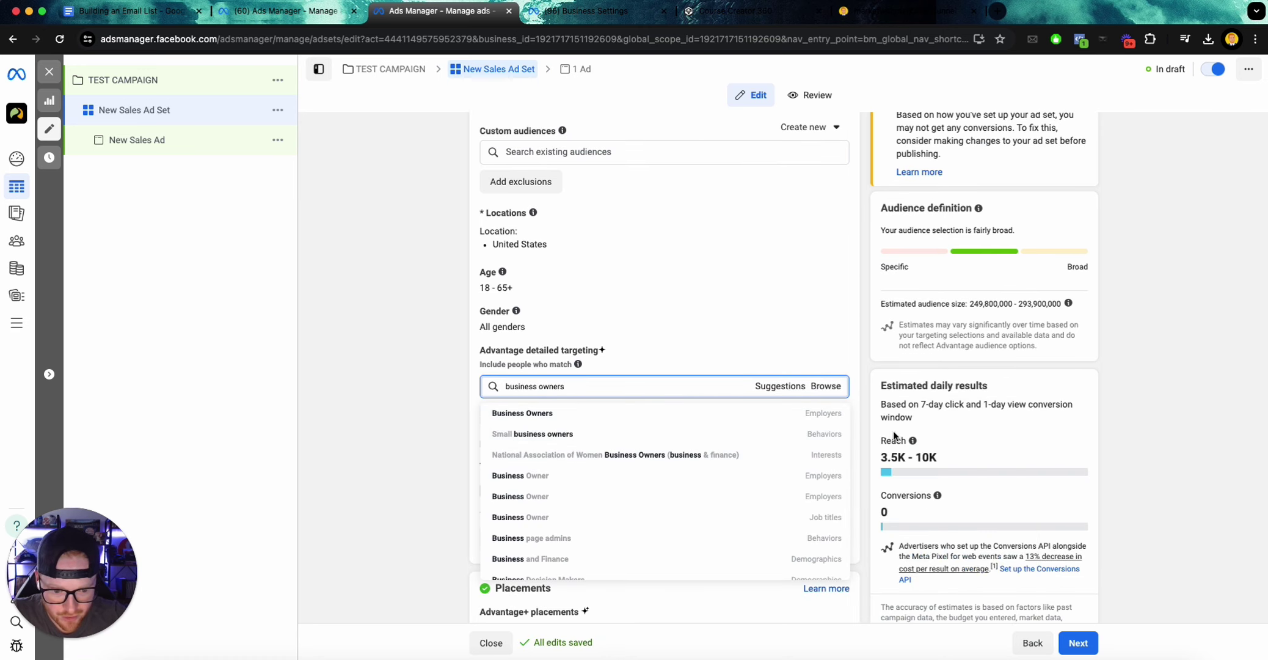
left_click(629, 435)
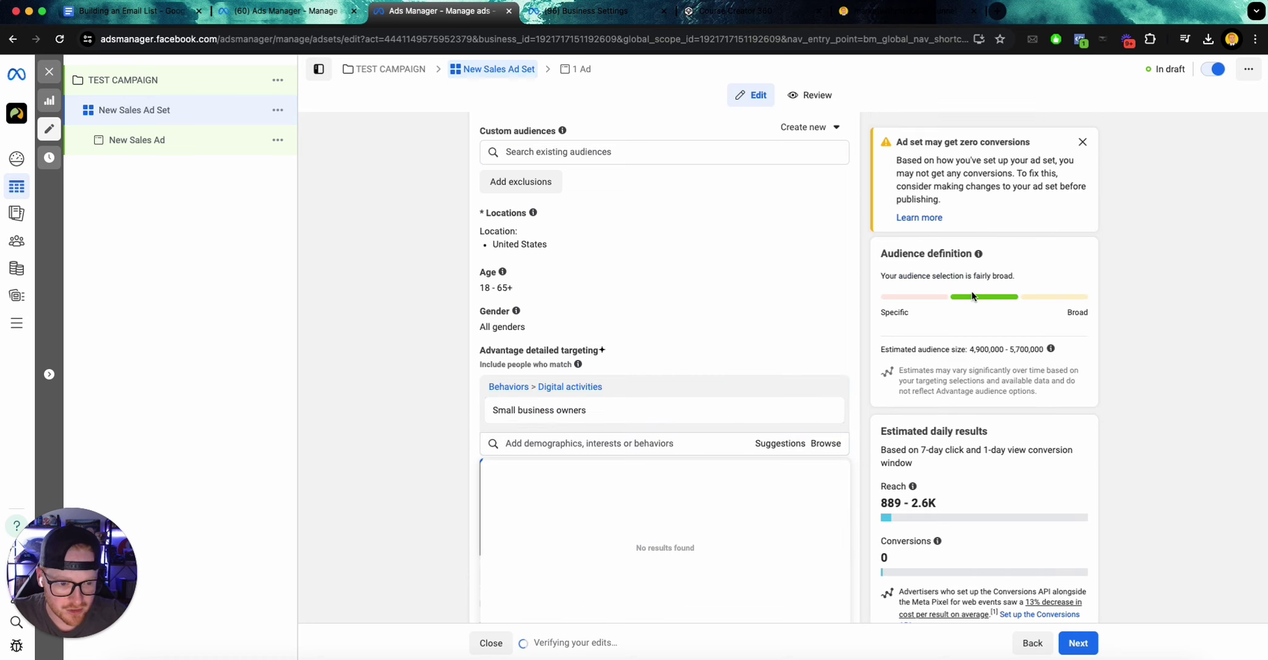
scroll(979, 292, "down", 4)
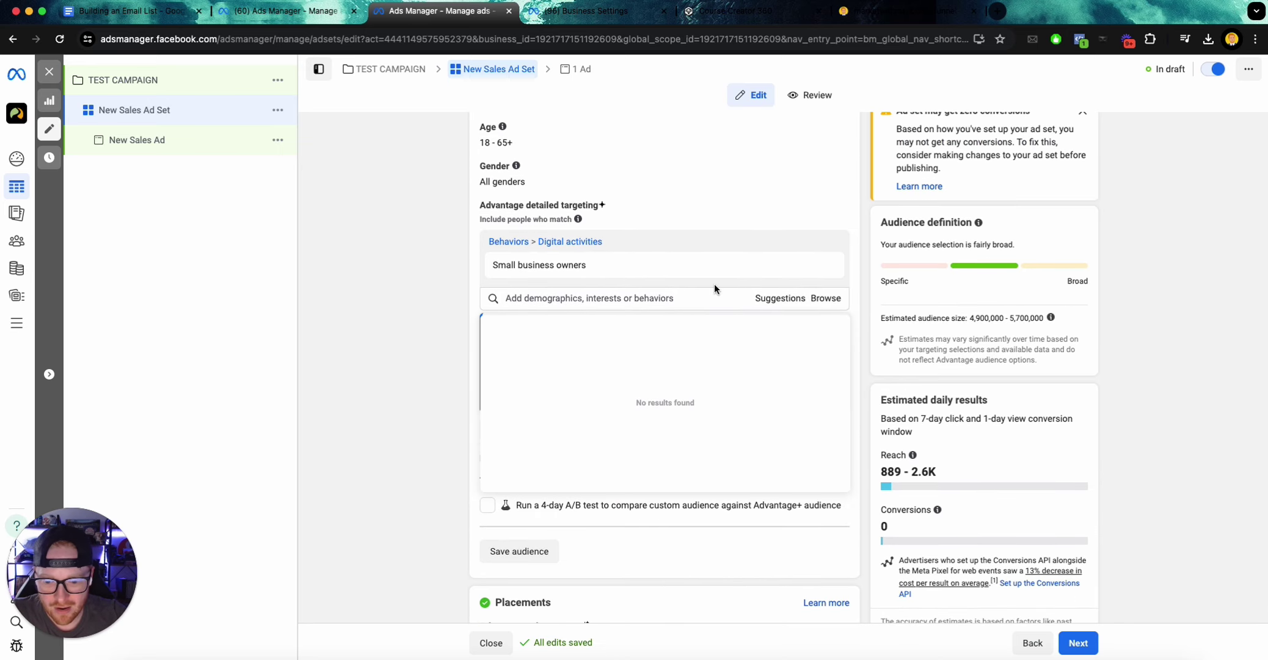
left_click(392, 425)
scroll(656, 433, "up", 1)
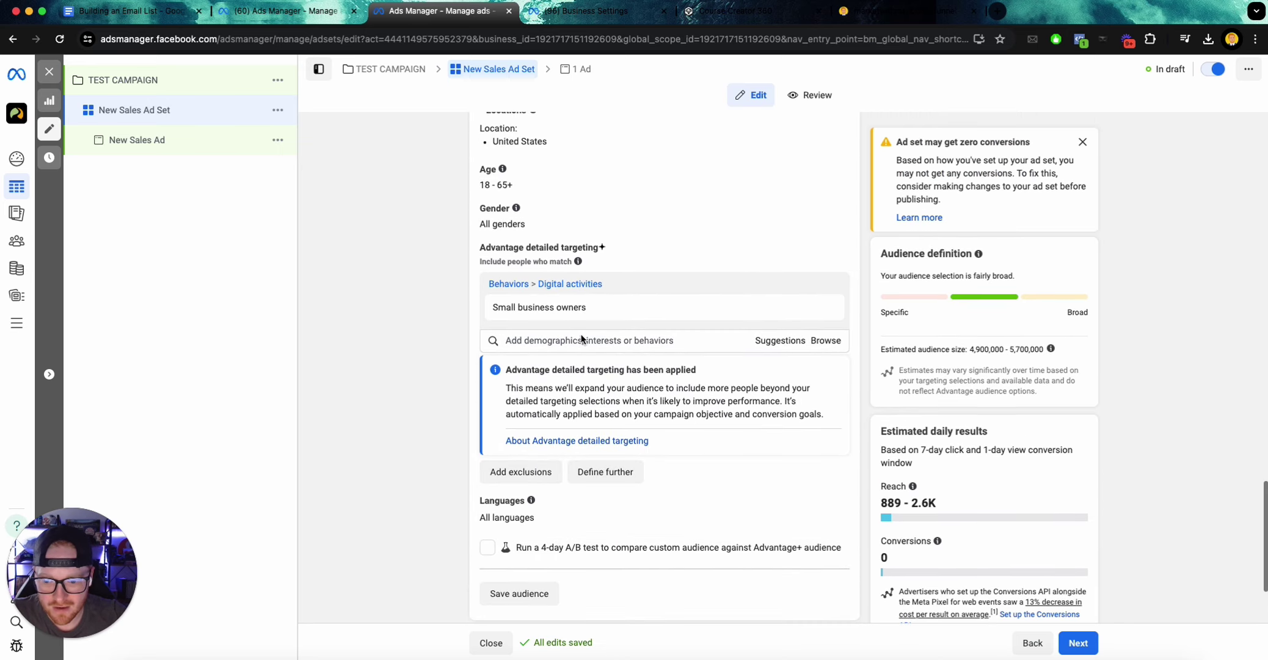
Narrow the audience to also match the Marketing (business & finance) interest
mouse_move(563, 311)
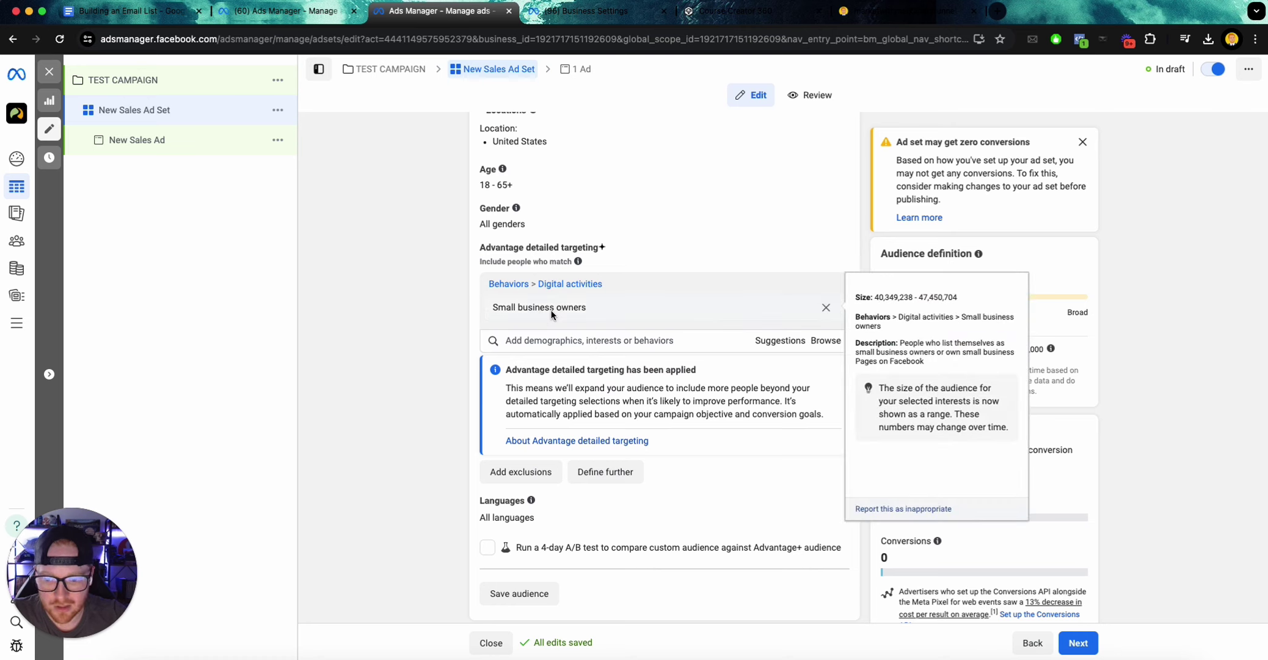
left_click(605, 472)
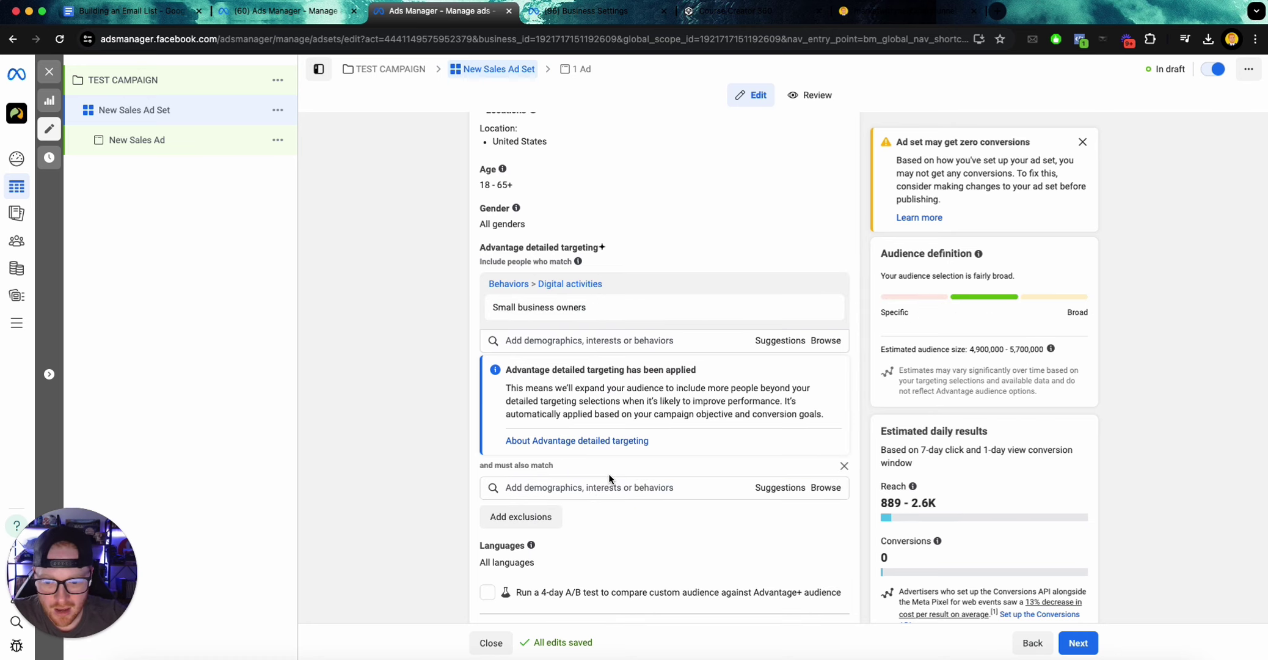
left_click(578, 492)
type("marketing")
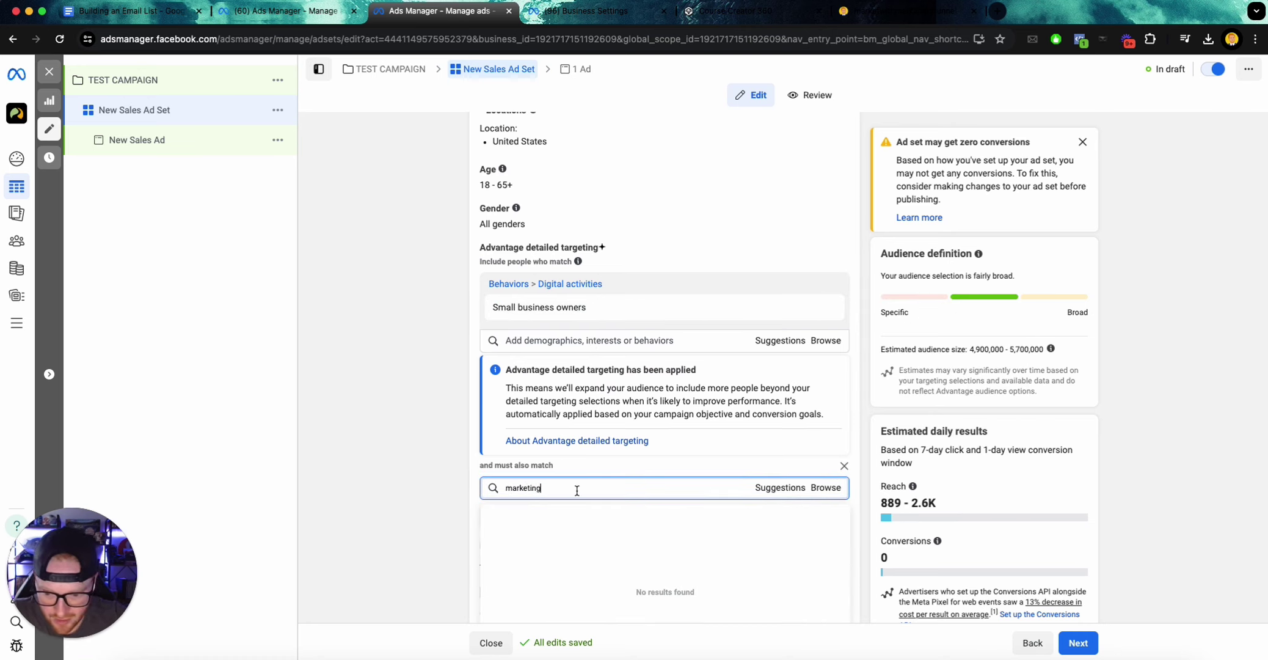
scroll(594, 475, "down", 1)
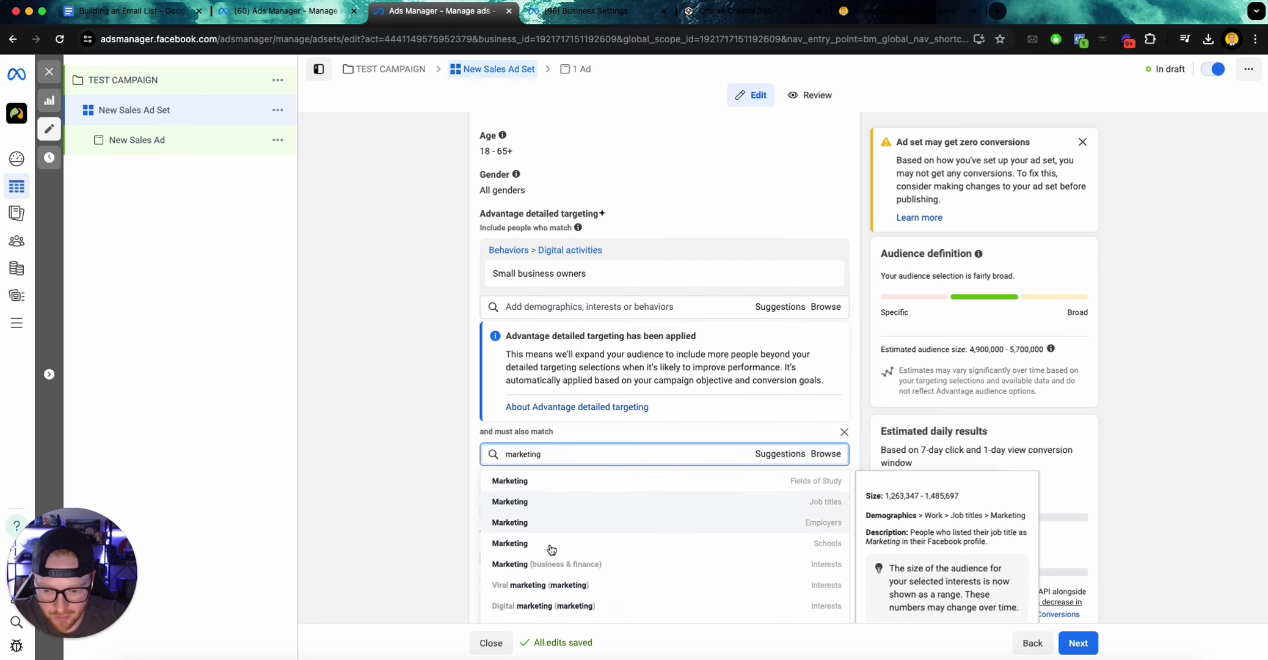
left_click(557, 563)
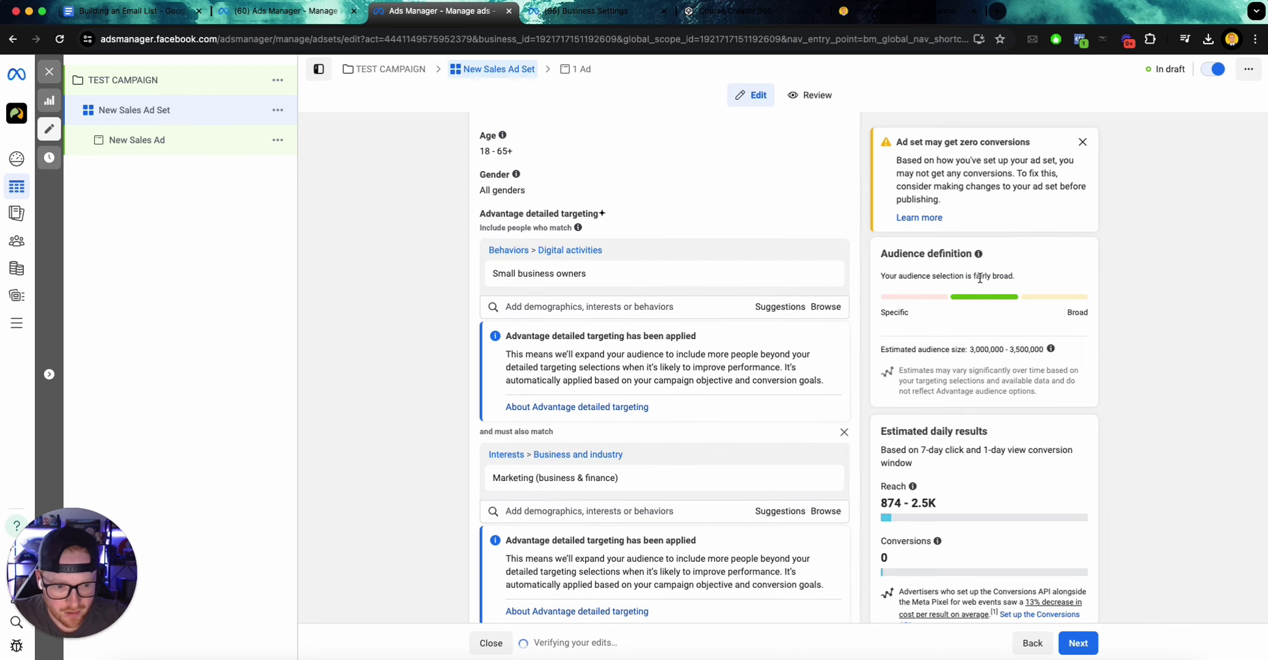
scroll(716, 363, "down", 5)
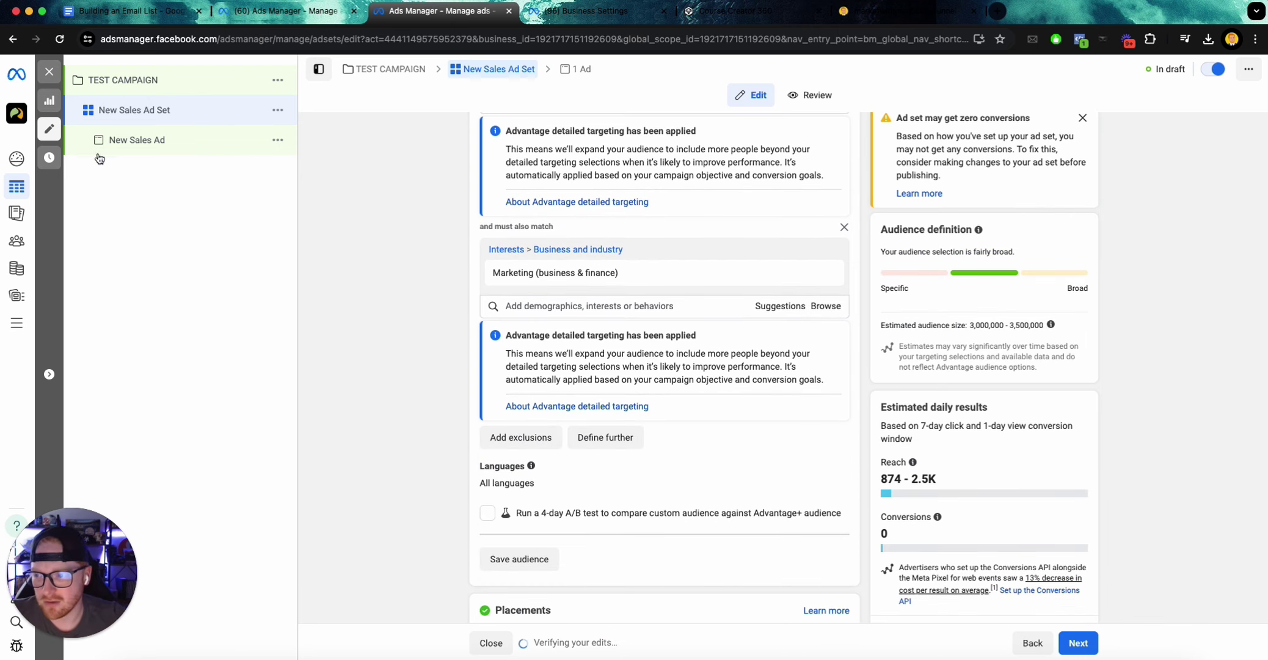
Open the New Sales Ad for editing and turn on its ad preview
left_click(138, 144)
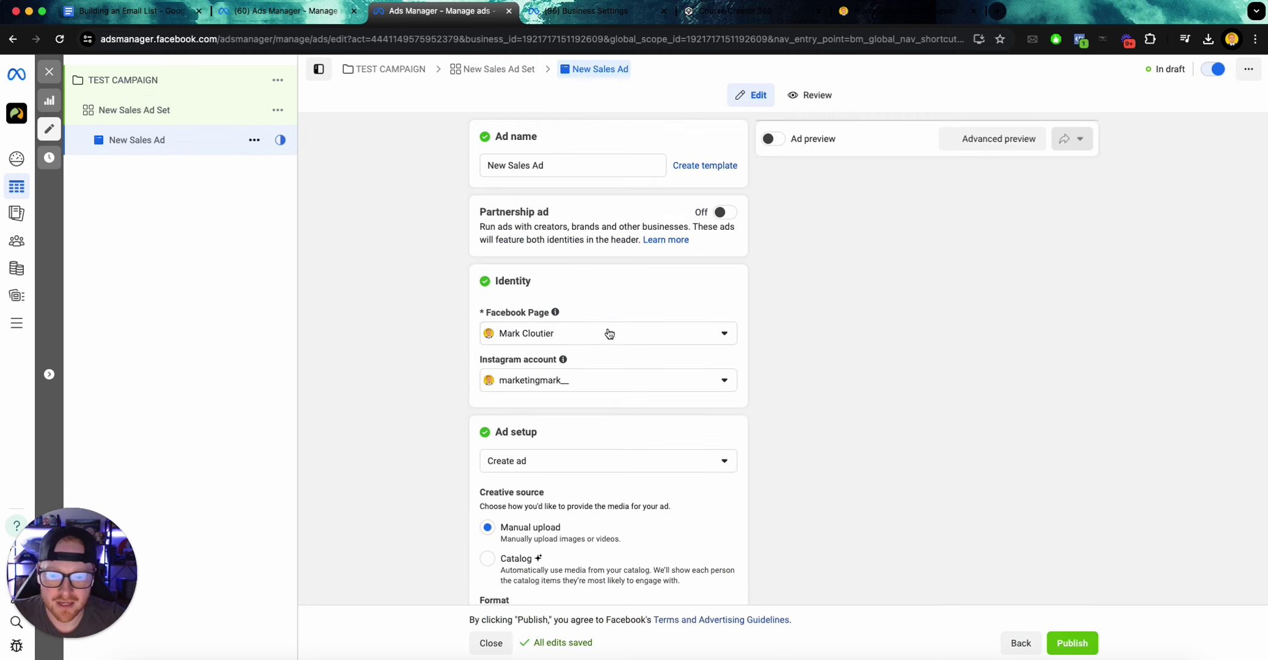
scroll(571, 331, "down", 5)
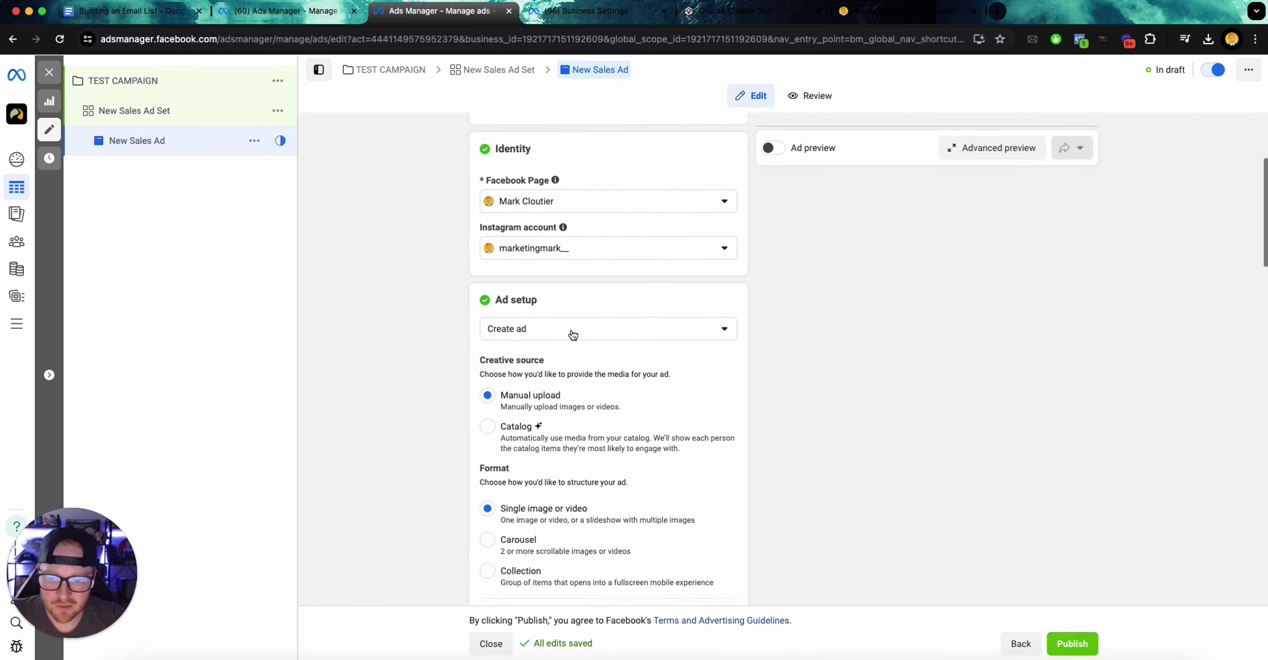
scroll(571, 331, "up", 5)
left_click(773, 147)
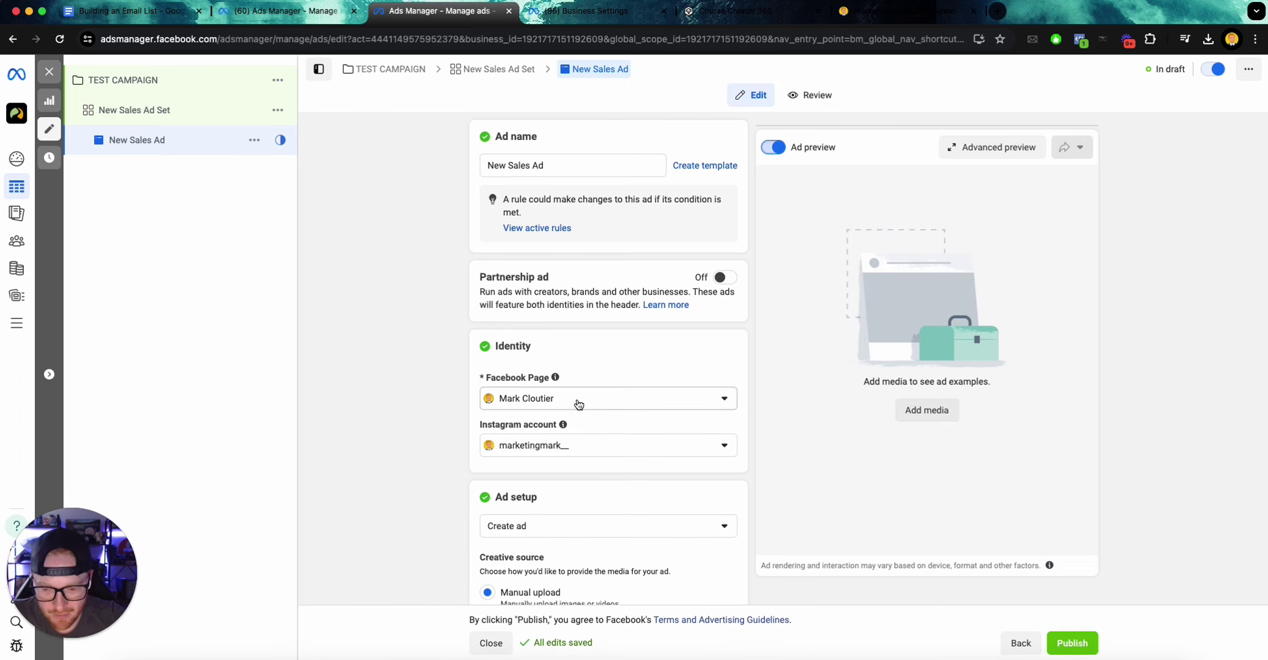
In the Ad creative section, open the Add media dropdown to show Add image and Add video
scroll(572, 440, "down", 1)
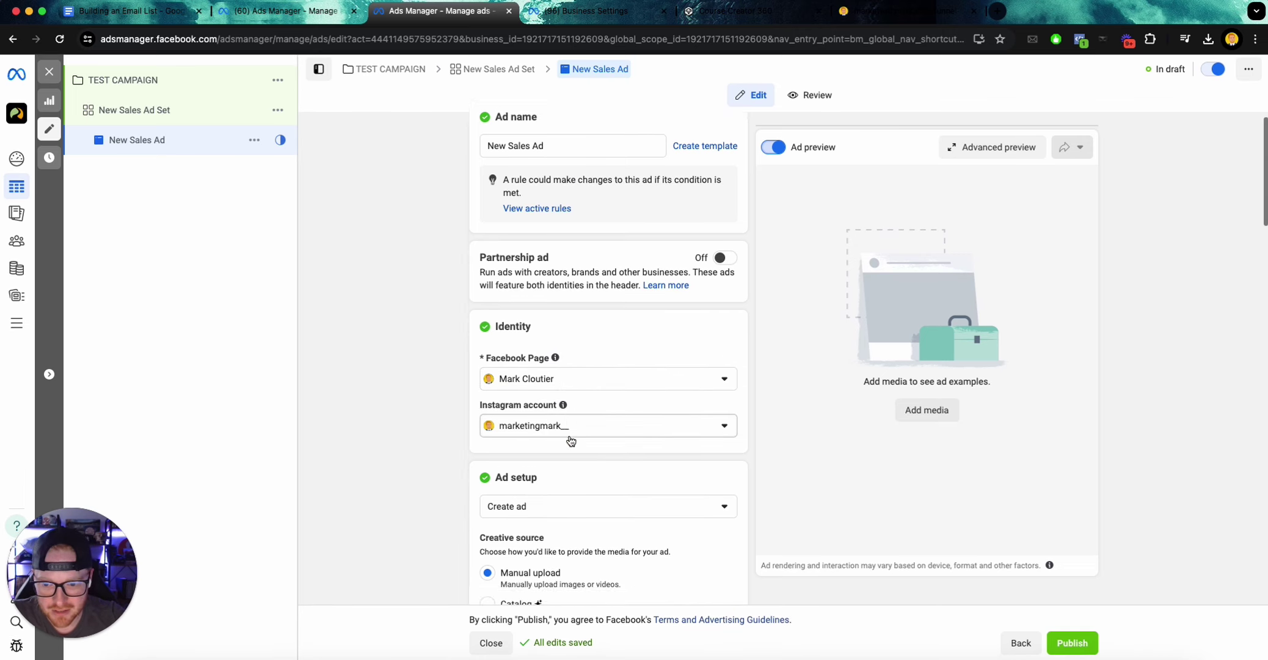
scroll(571, 440, "down", 5)
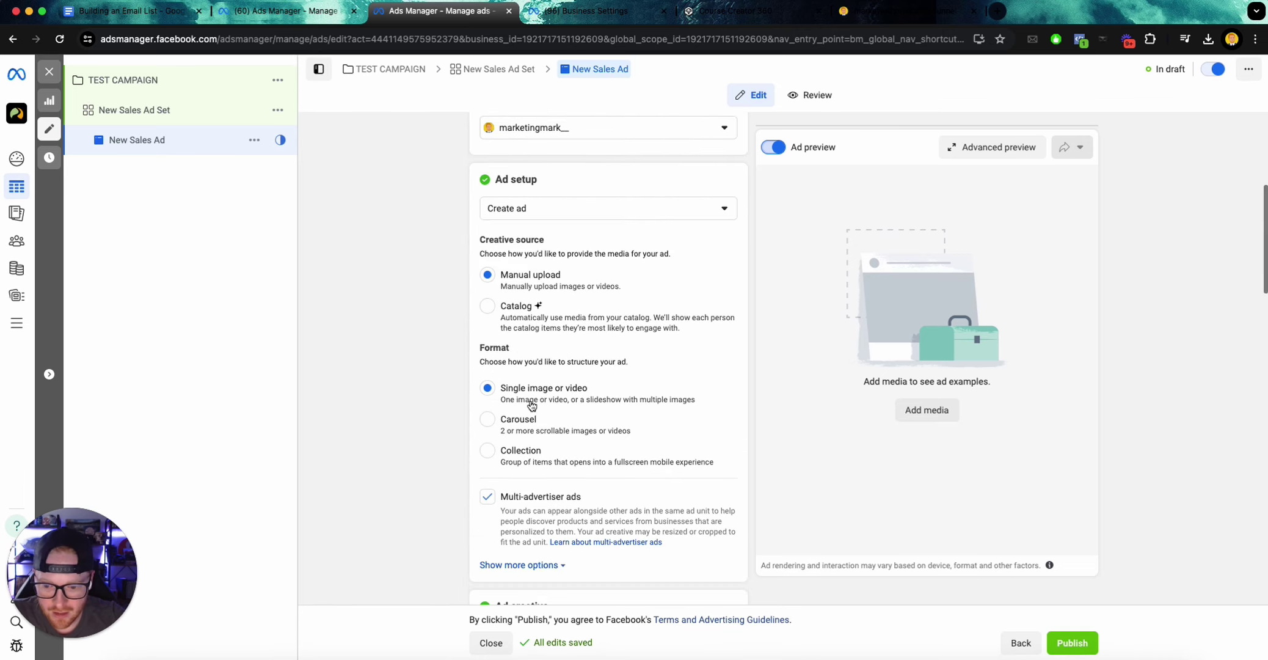
scroll(531, 404, "down", 2)
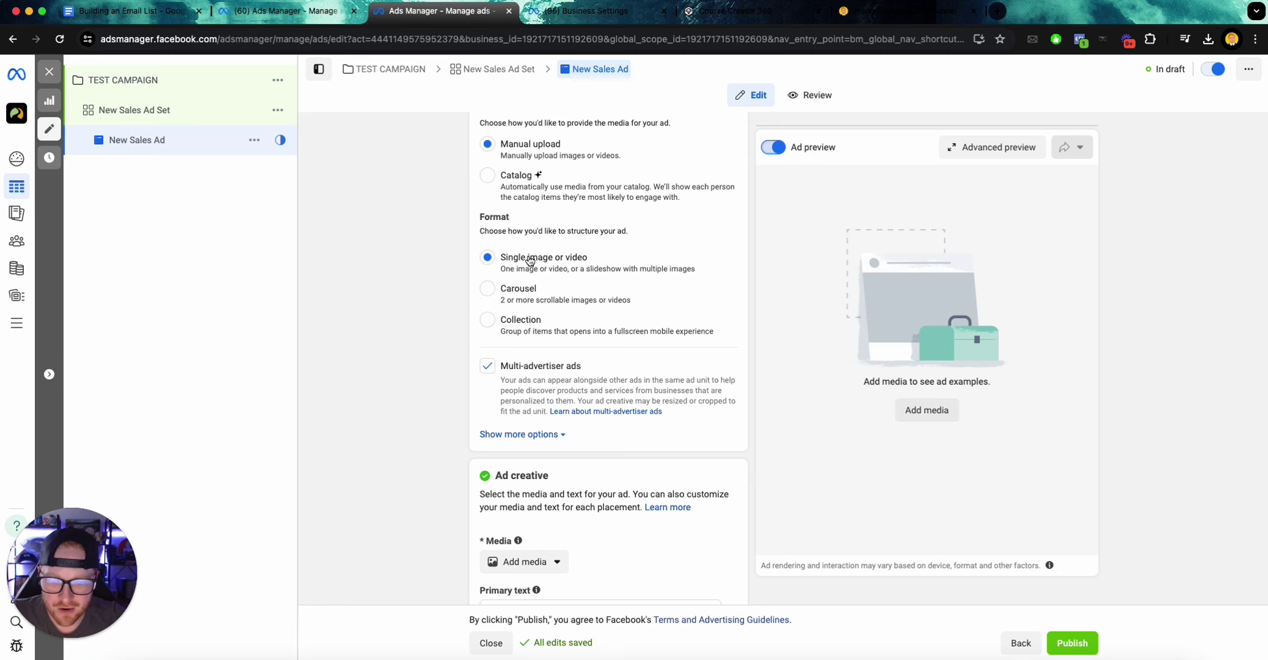
scroll(529, 261, "down", 3)
left_click(547, 374)
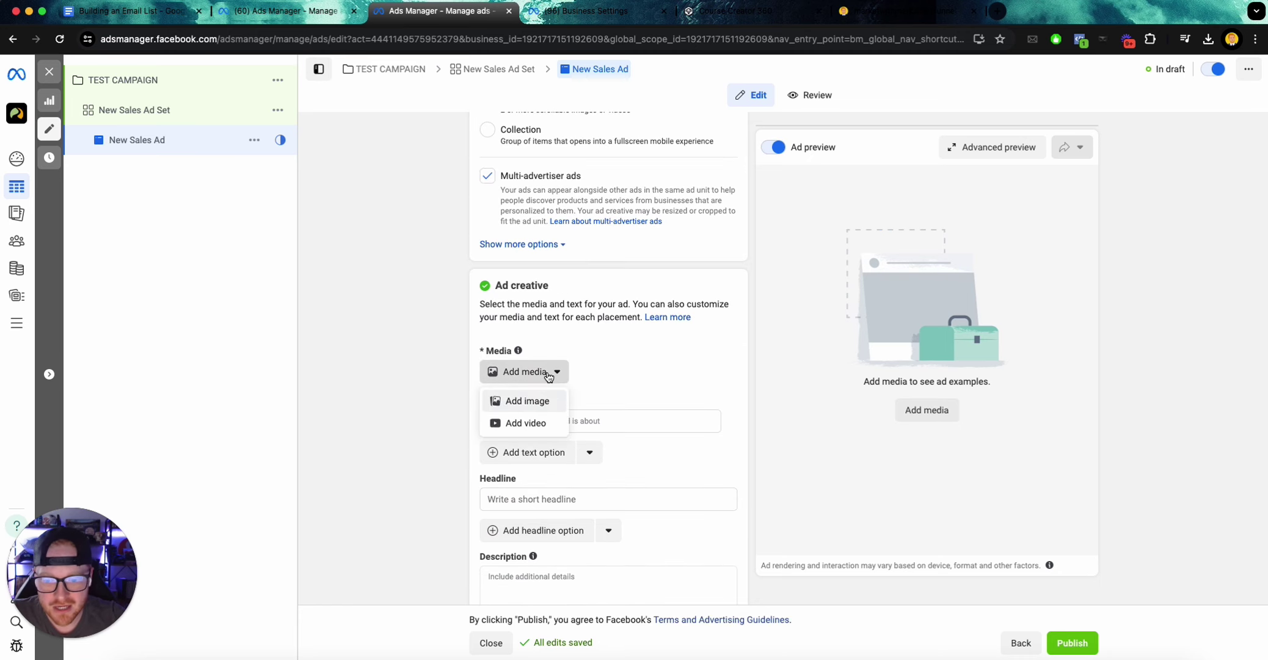
Add the account's 'Learn to Build Funnels' image, accepting the default crops and optimization
left_click(527, 401)
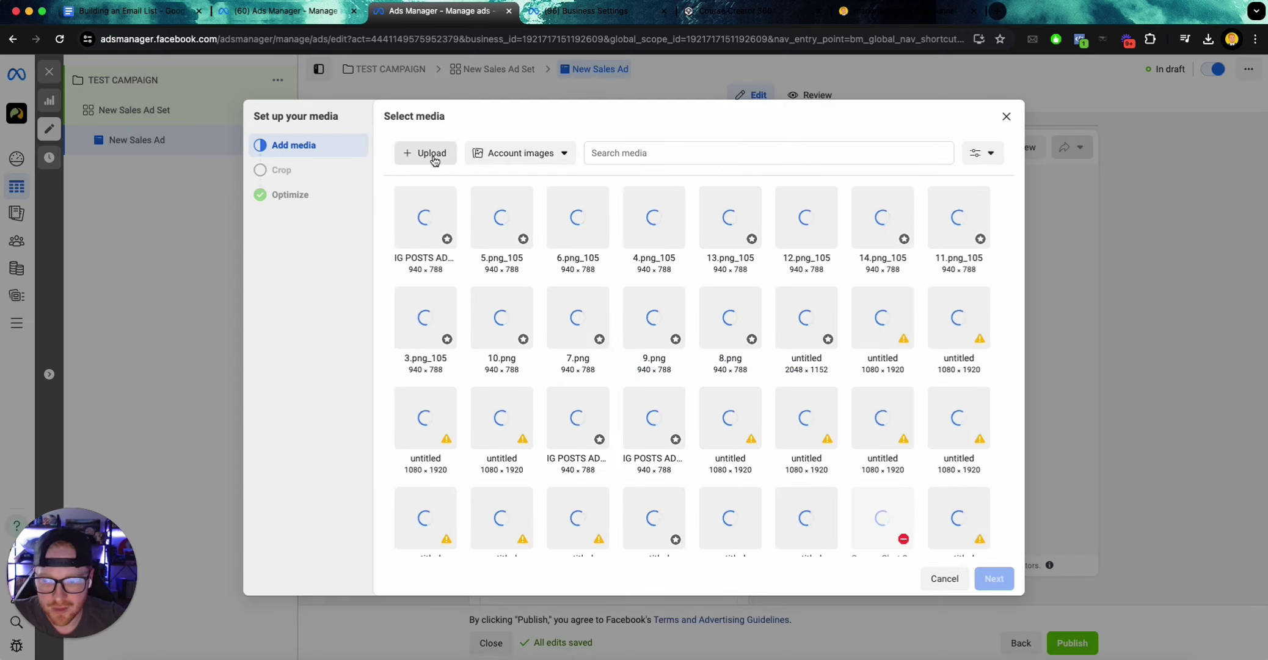
left_click(440, 217)
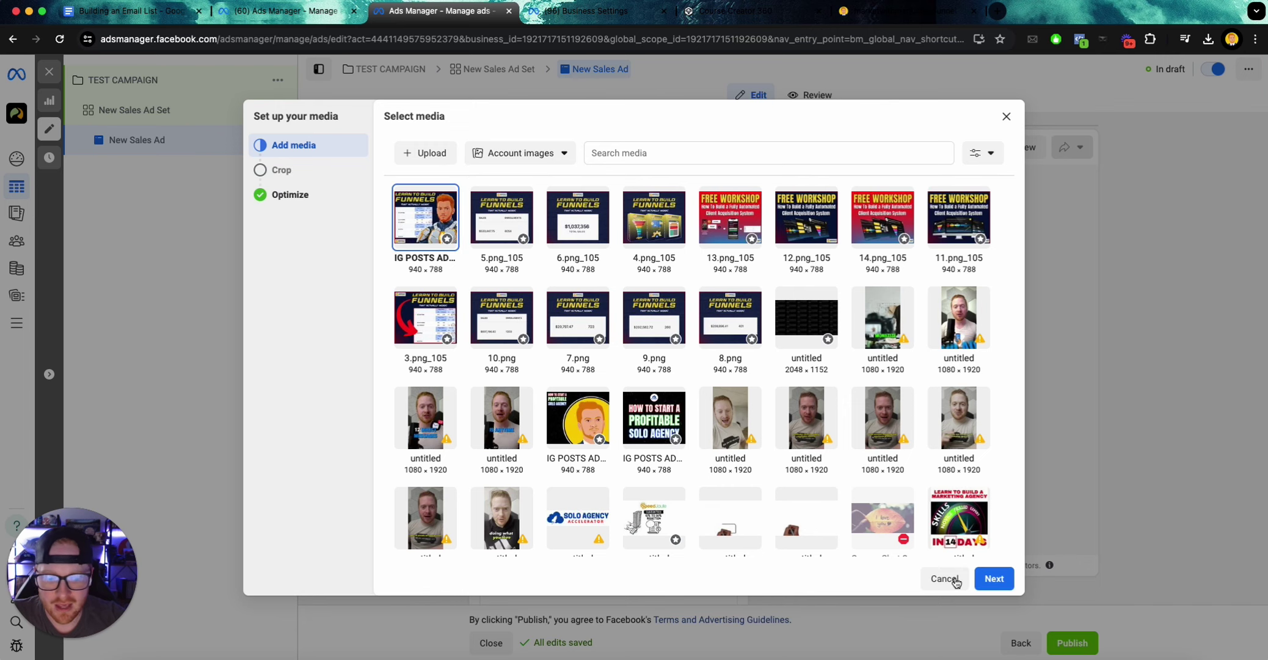
left_click(993, 578)
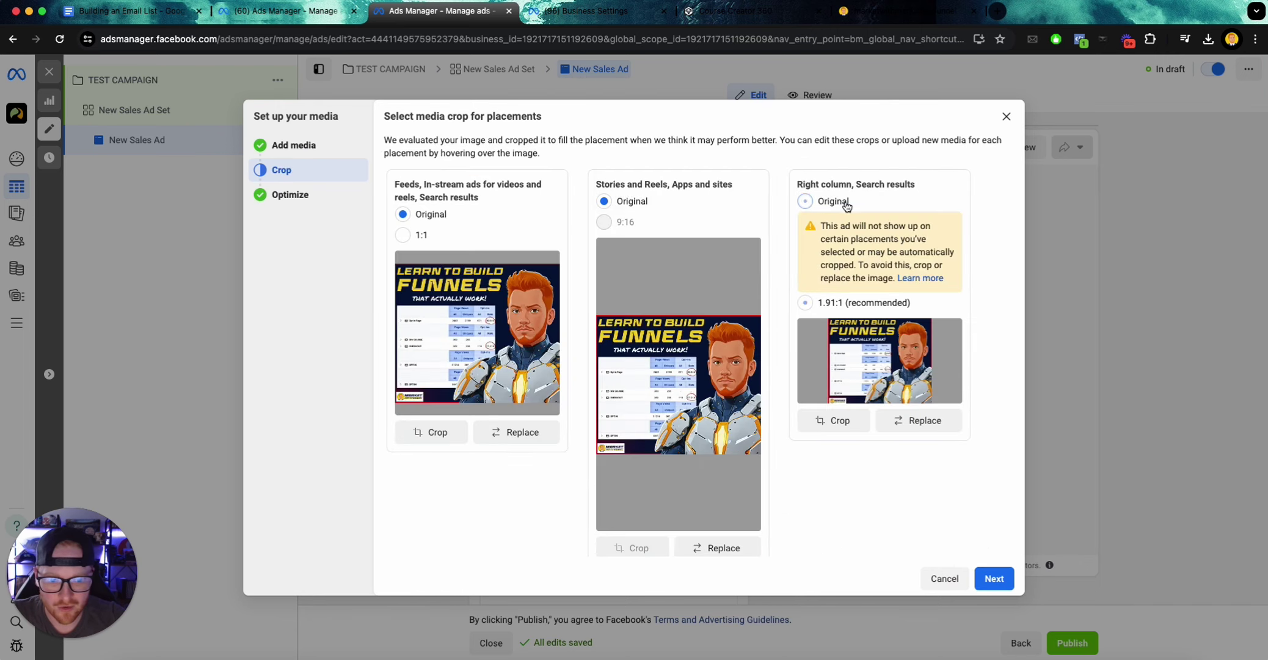
left_click(990, 577)
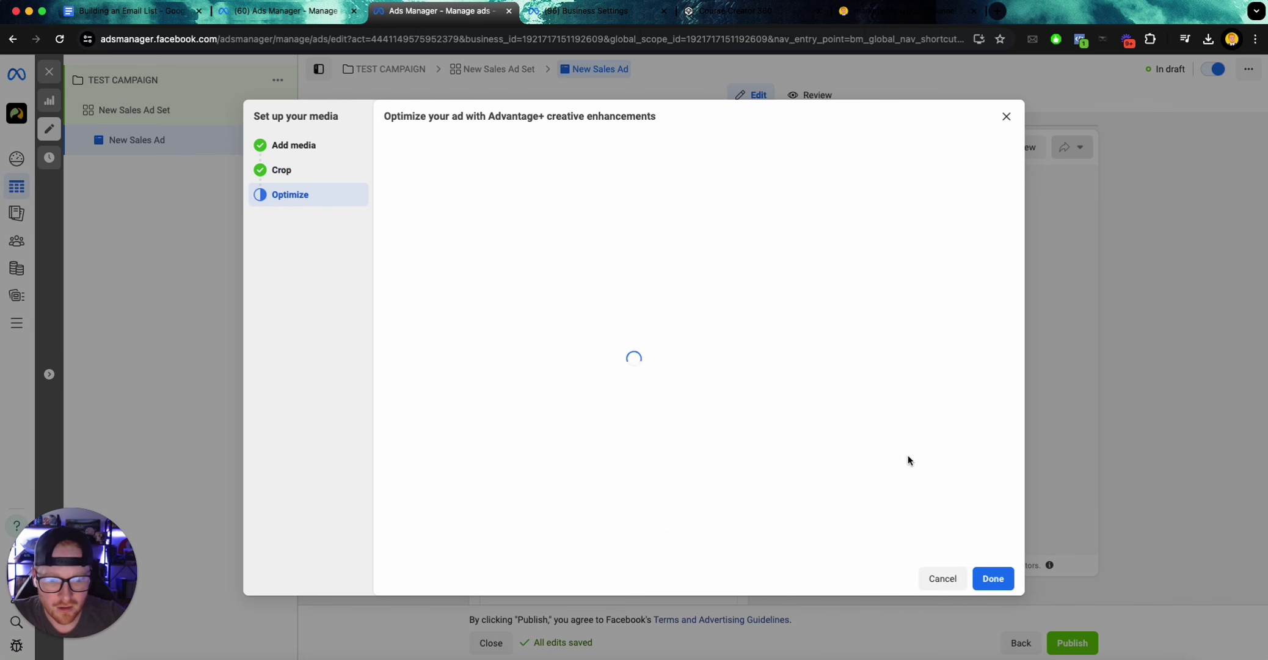
left_click(993, 578)
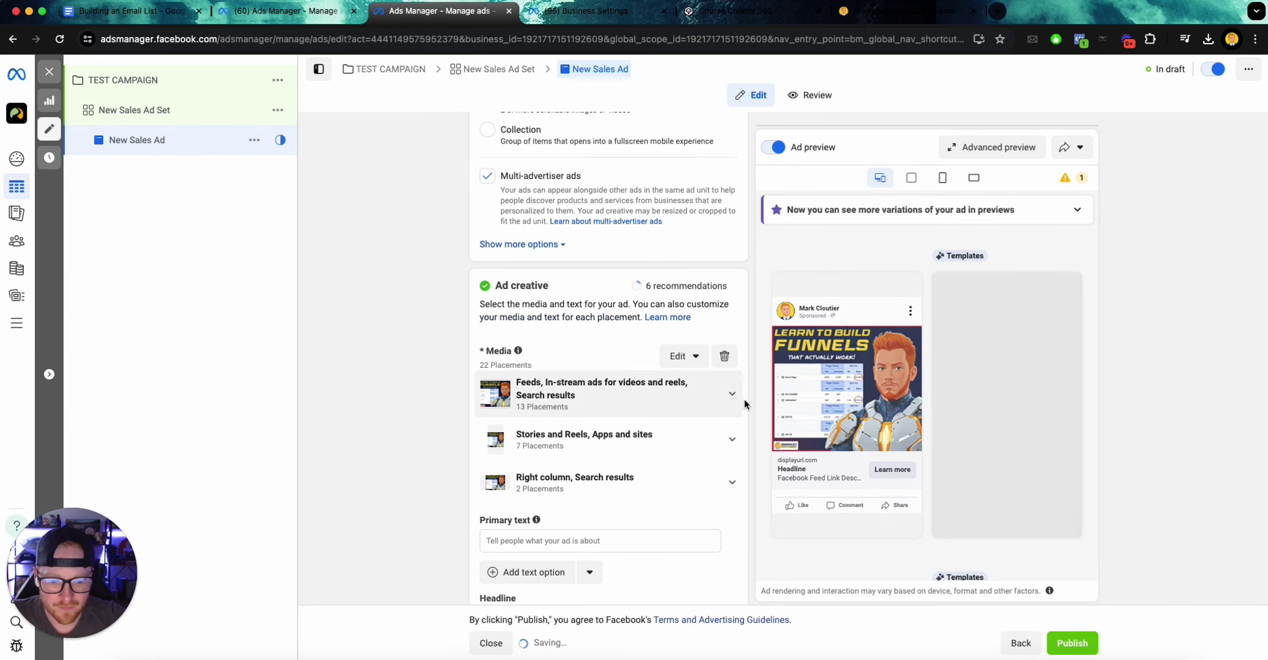
Copy the MM Funnel Course Test 3 ad's primary text into the New Sales Ad's Primary text
left_click(281, 11)
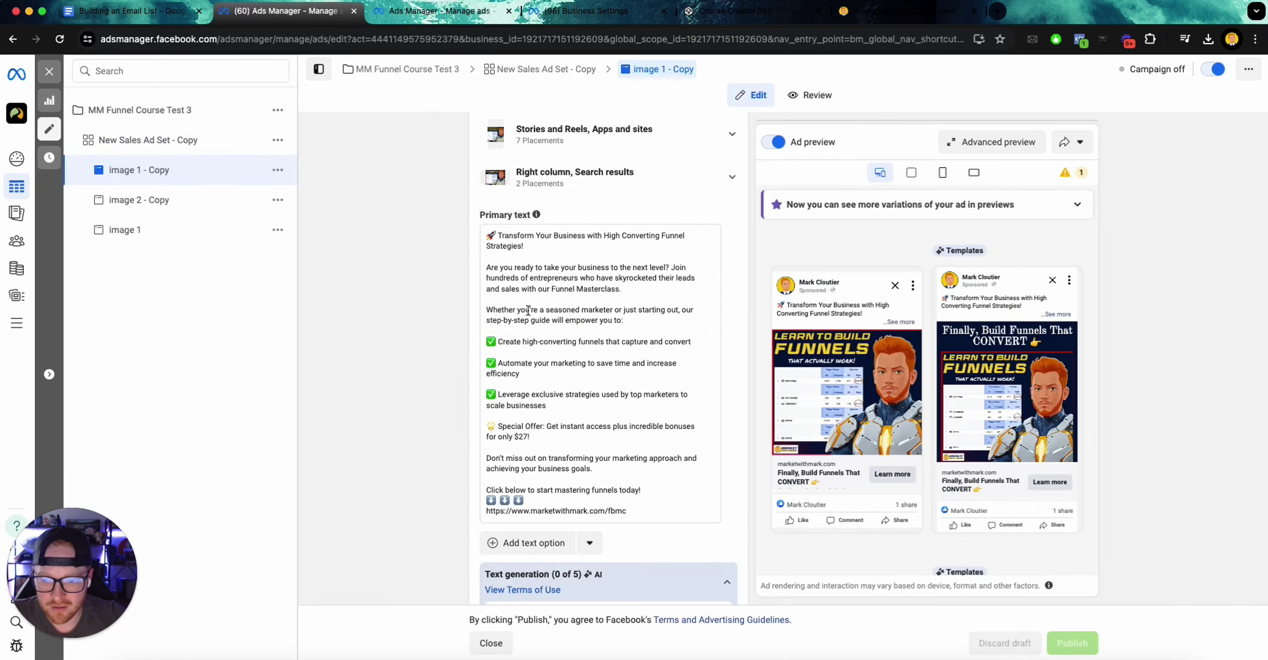
left_click(528, 310)
key("ctrl+a")
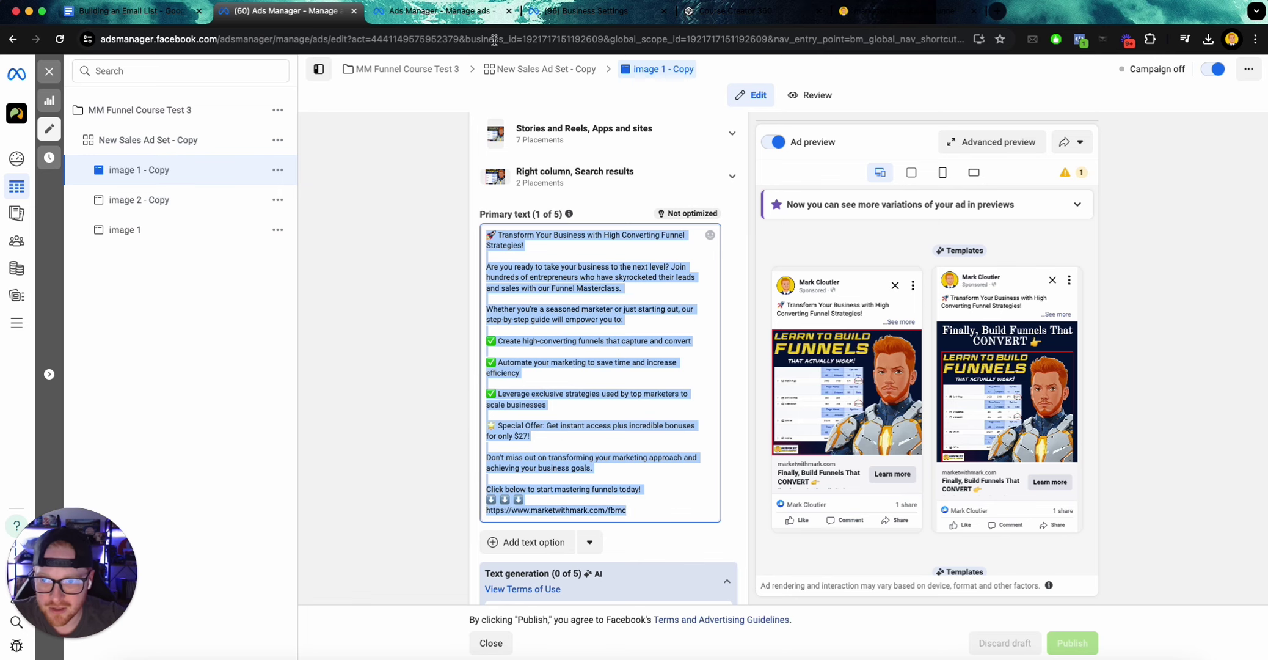
left_click(464, 11)
scroll(611, 317, "down", 10)
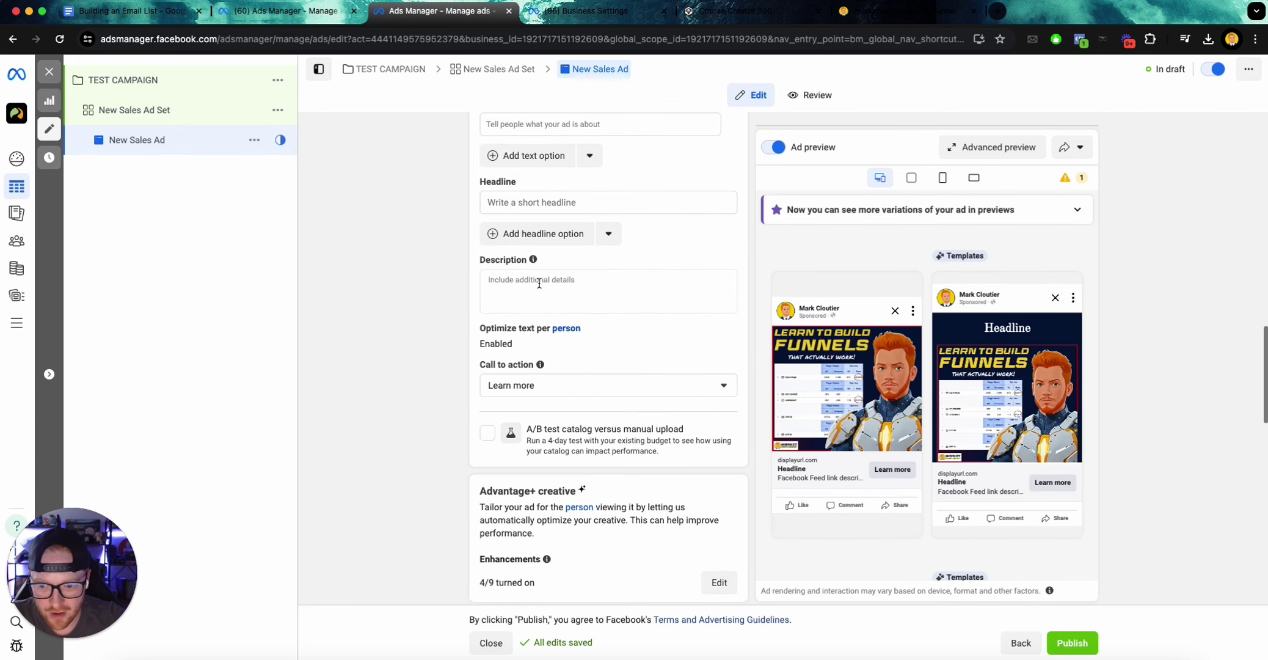
left_click(538, 284)
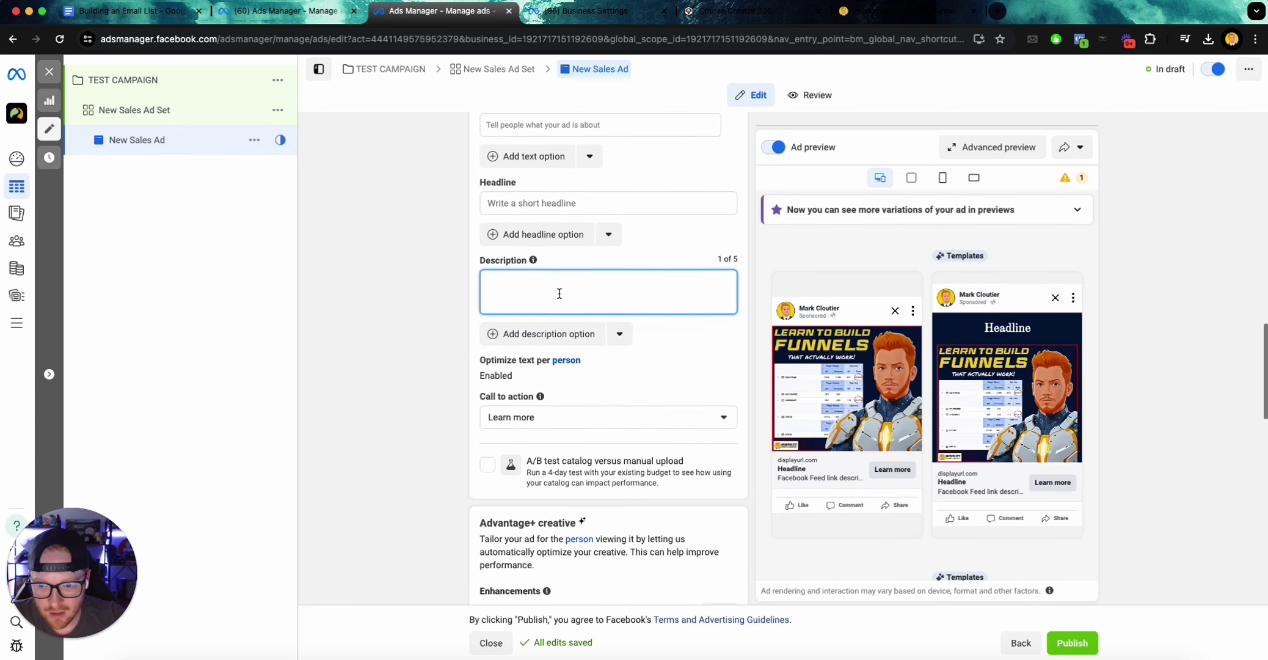
scroll(559, 293, "up", 2)
left_click(537, 255)
key("super+v")
scroll(547, 319, "down", 3)
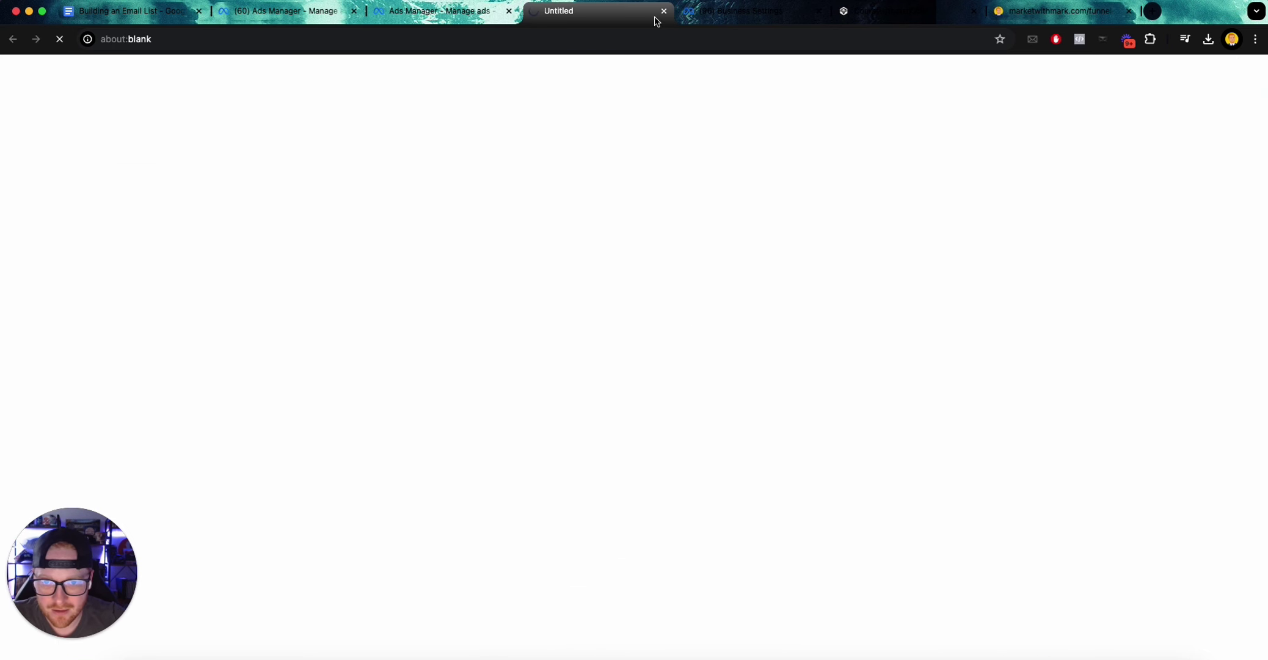
Copy the headline 'Finally, Build Funnels That CONVERT' from the other ad into the Headline field
left_click(664, 11)
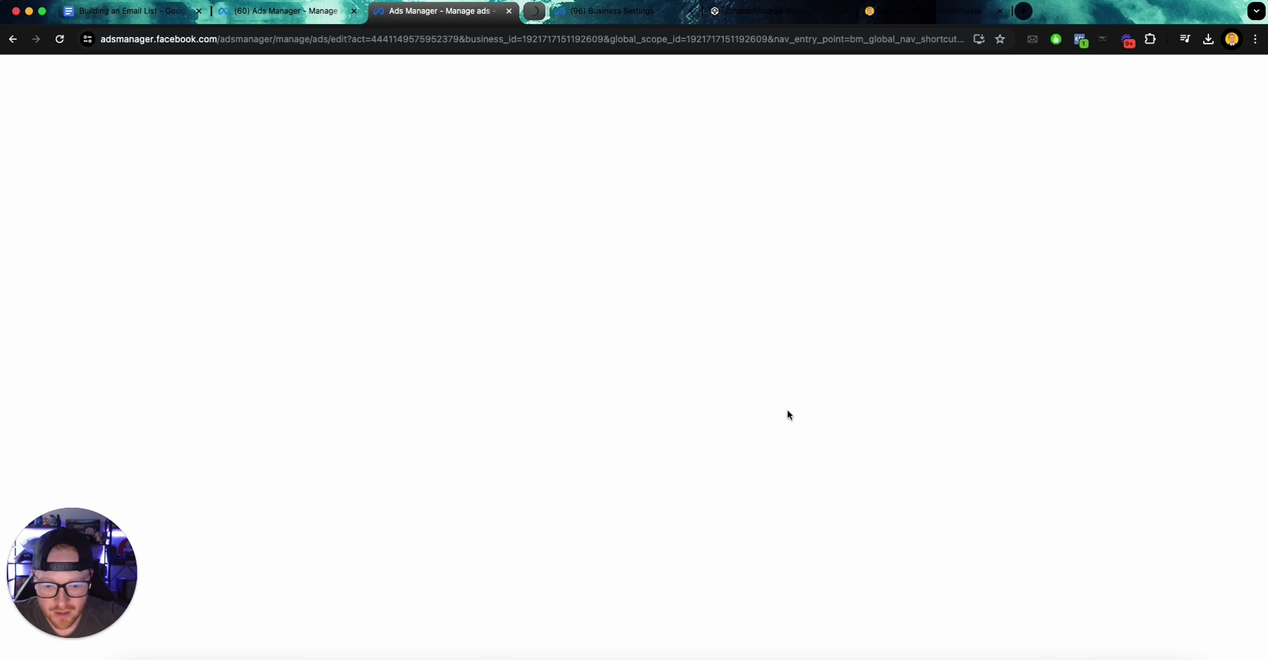
left_click(285, 12)
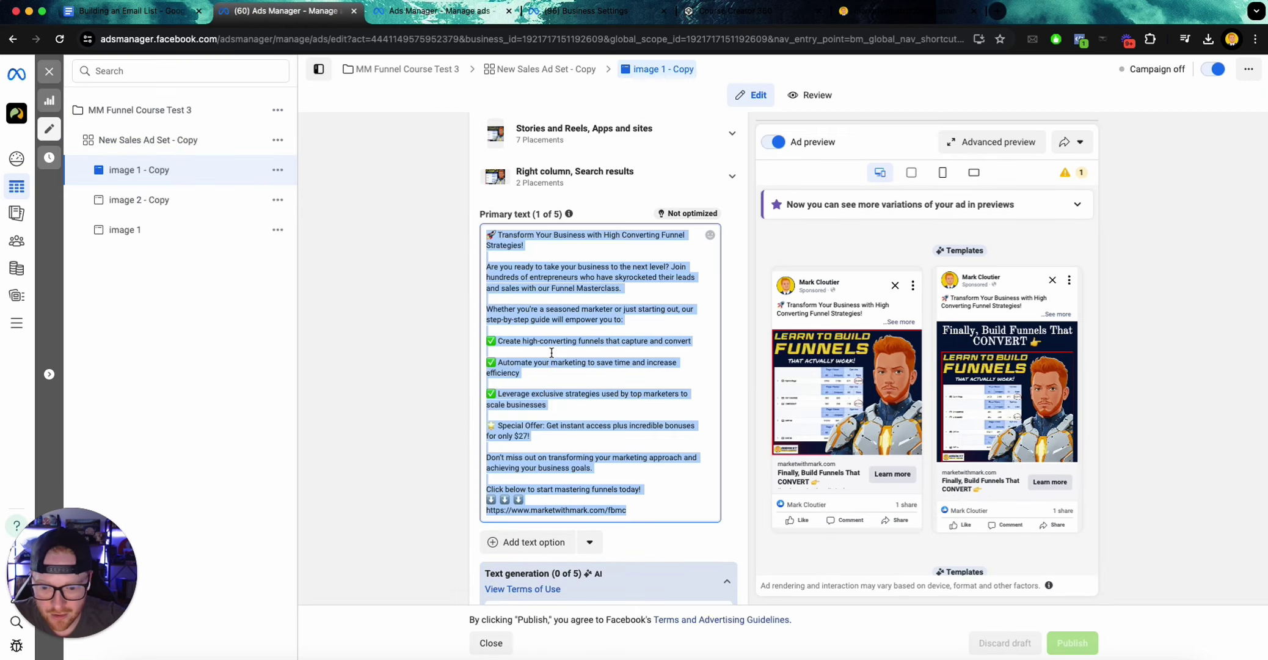
scroll(612, 449, "down", 10)
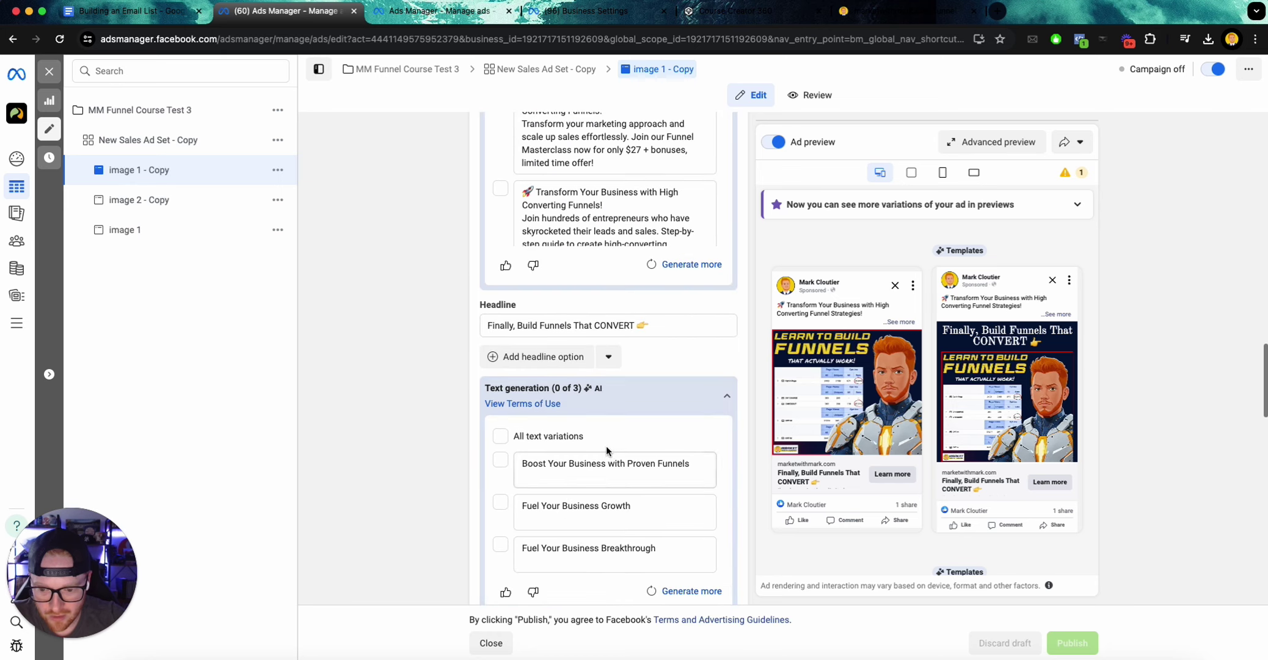
triple_click(563, 330)
key("cmd+c")
left_click(431, 12)
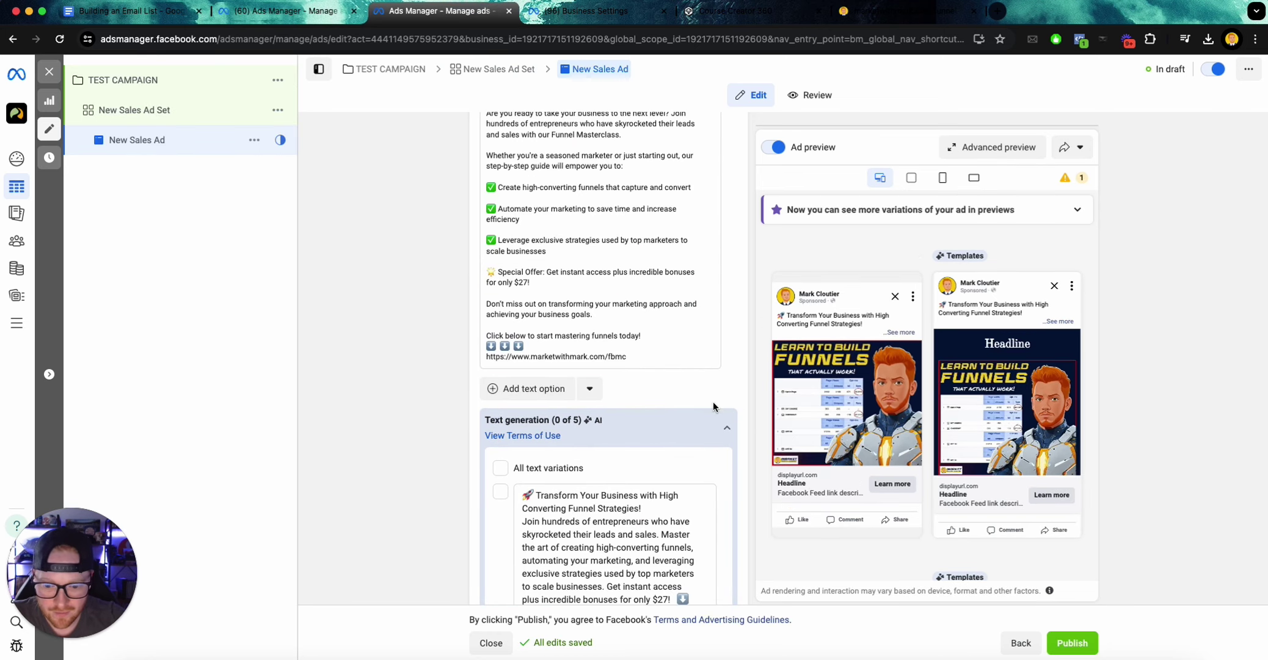
scroll(429, 386, "up", 5)
scroll(429, 387, "down", 10)
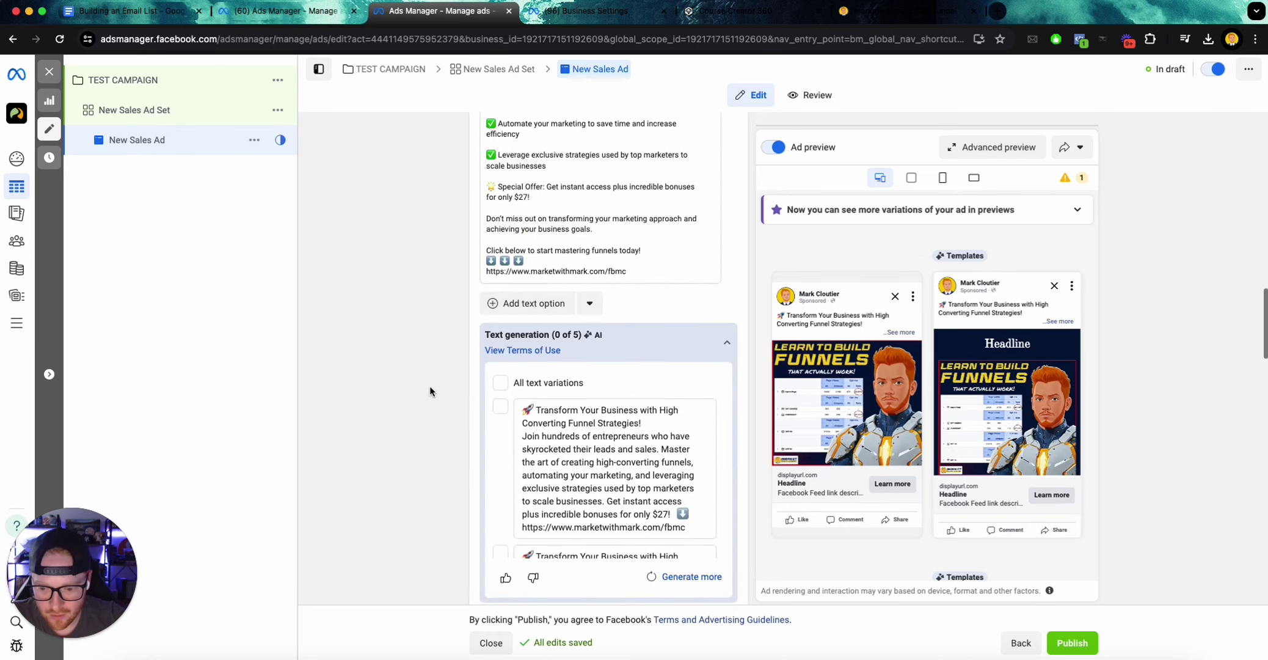
scroll(430, 391, "down", 2)
left_click(523, 228)
key("cmd+v")
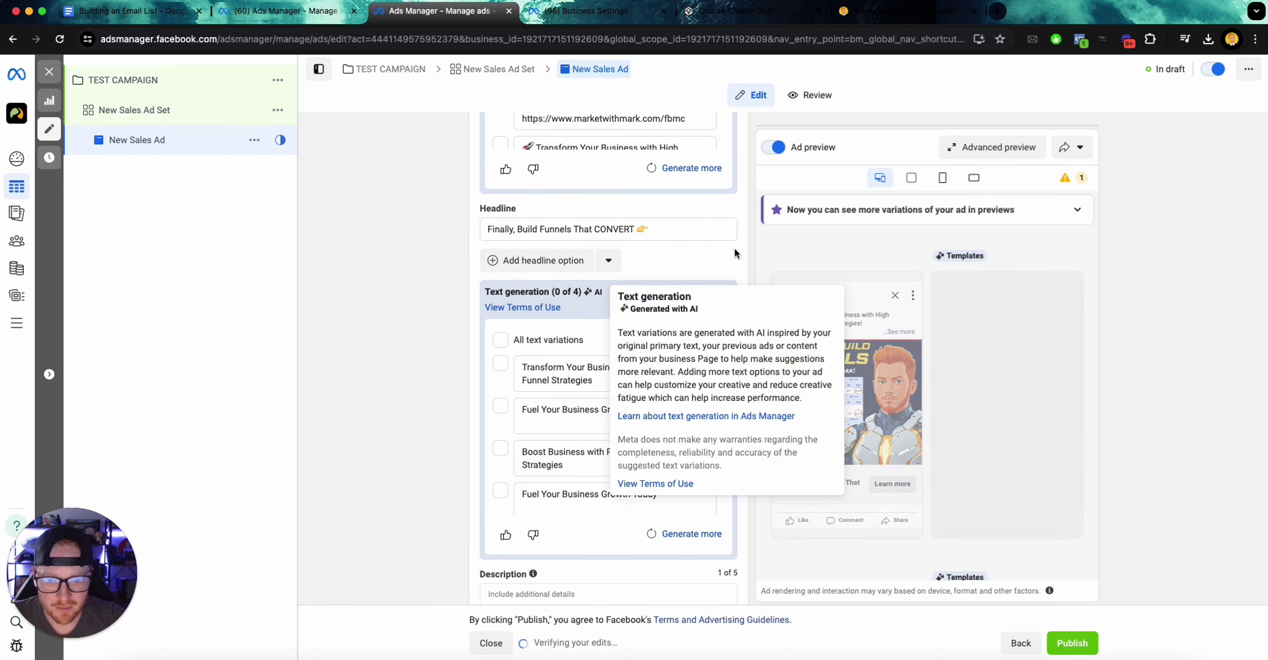
scroll(737, 254, "down", 4)
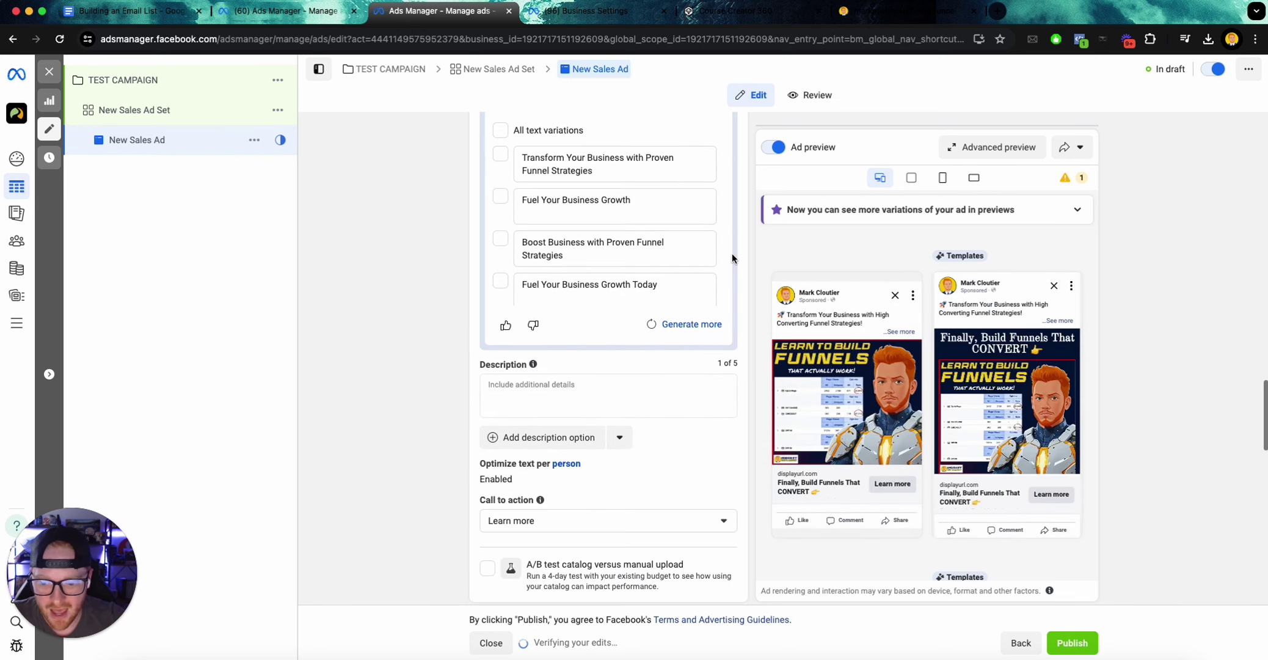
scroll(695, 304, "down", 2)
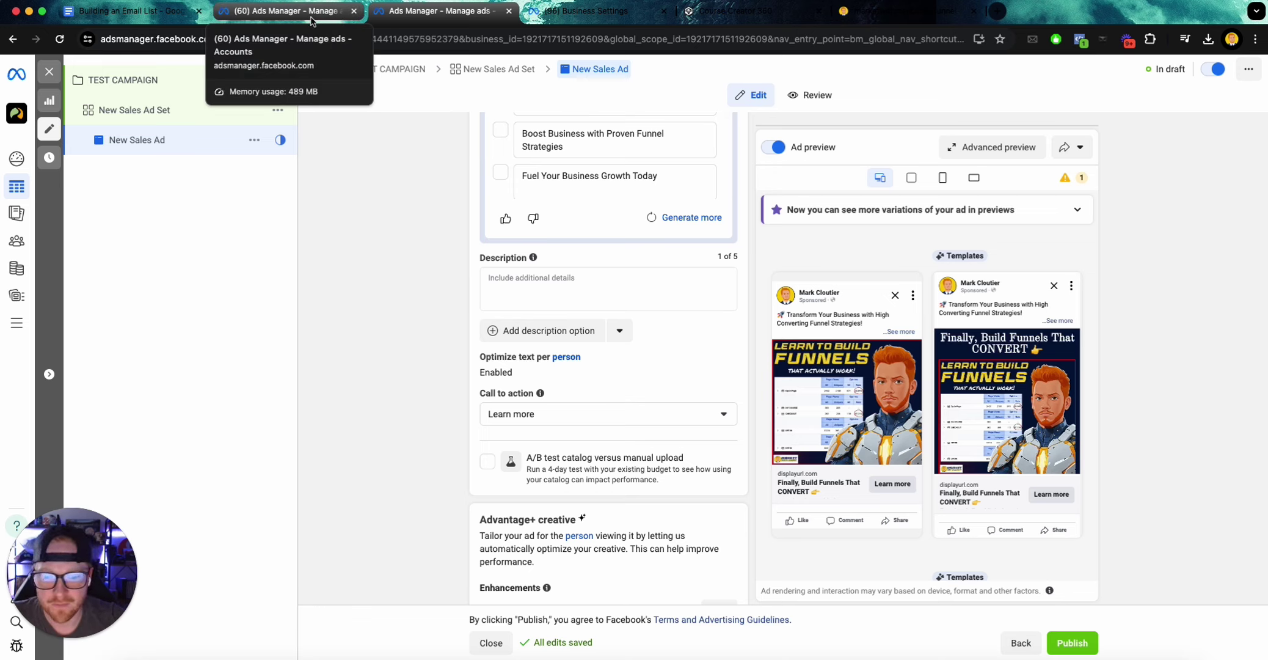
scroll(632, 251, "up", 7)
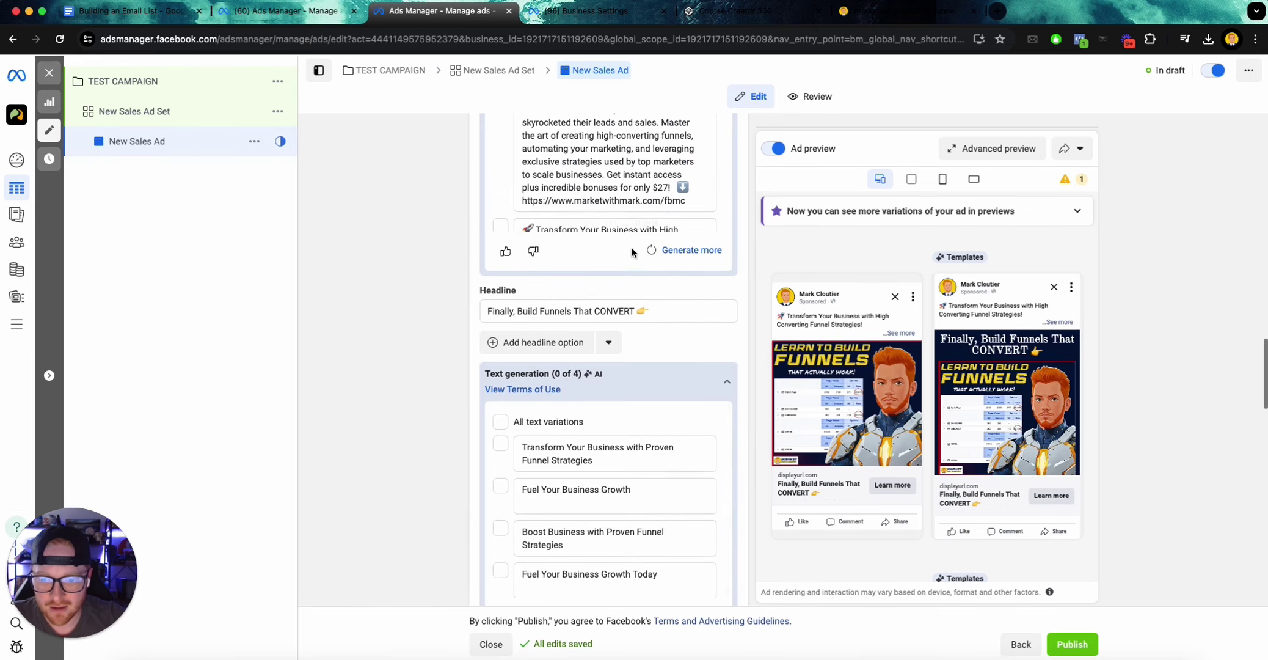
scroll(632, 250, "up", 4)
left_click_drag(628, 178, 486, 178)
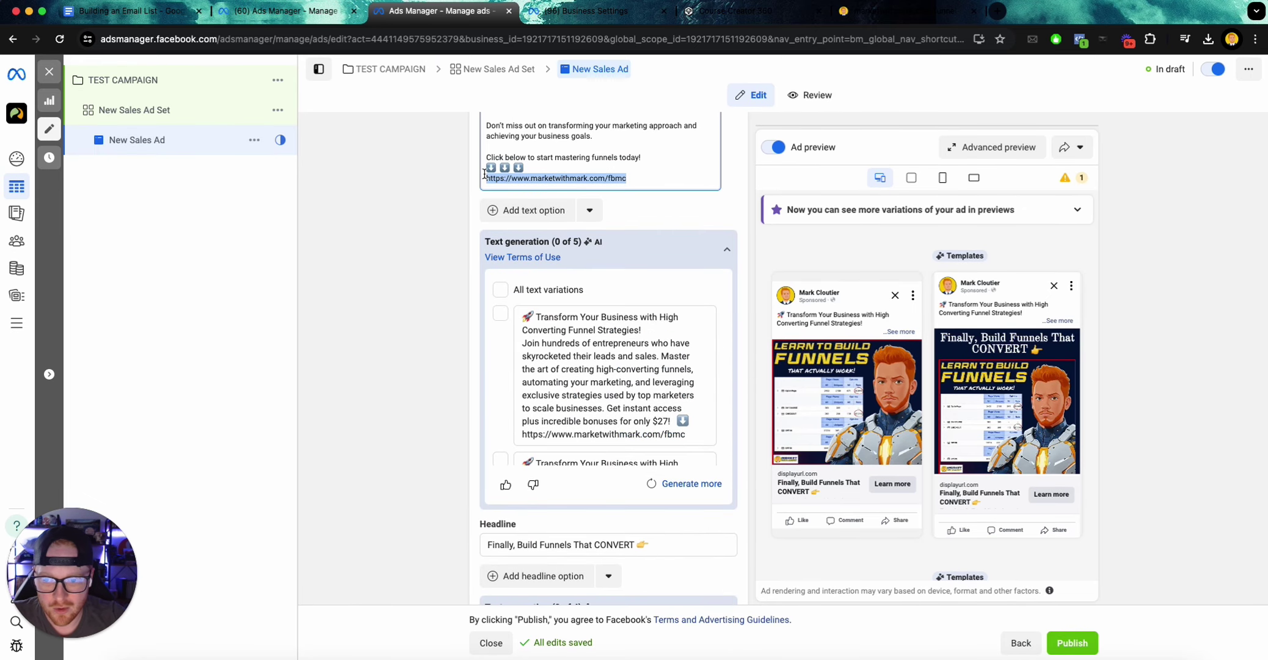
scroll(658, 219, "up", 1)
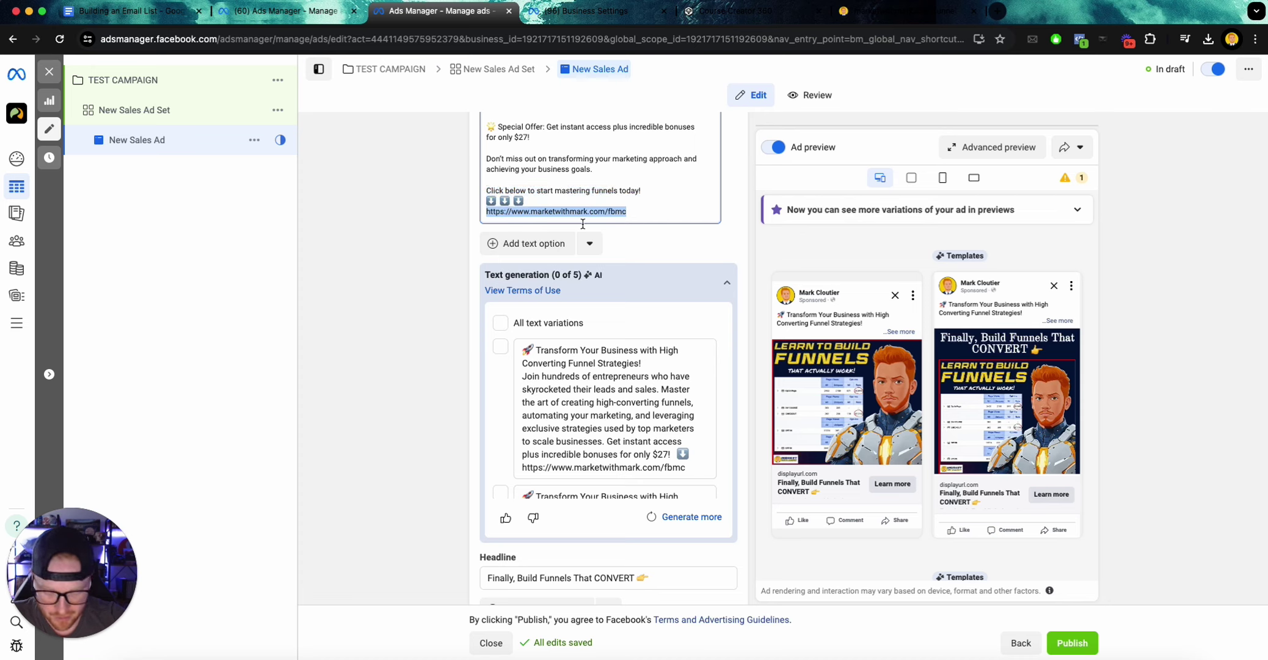
scroll(611, 256, "down", 8)
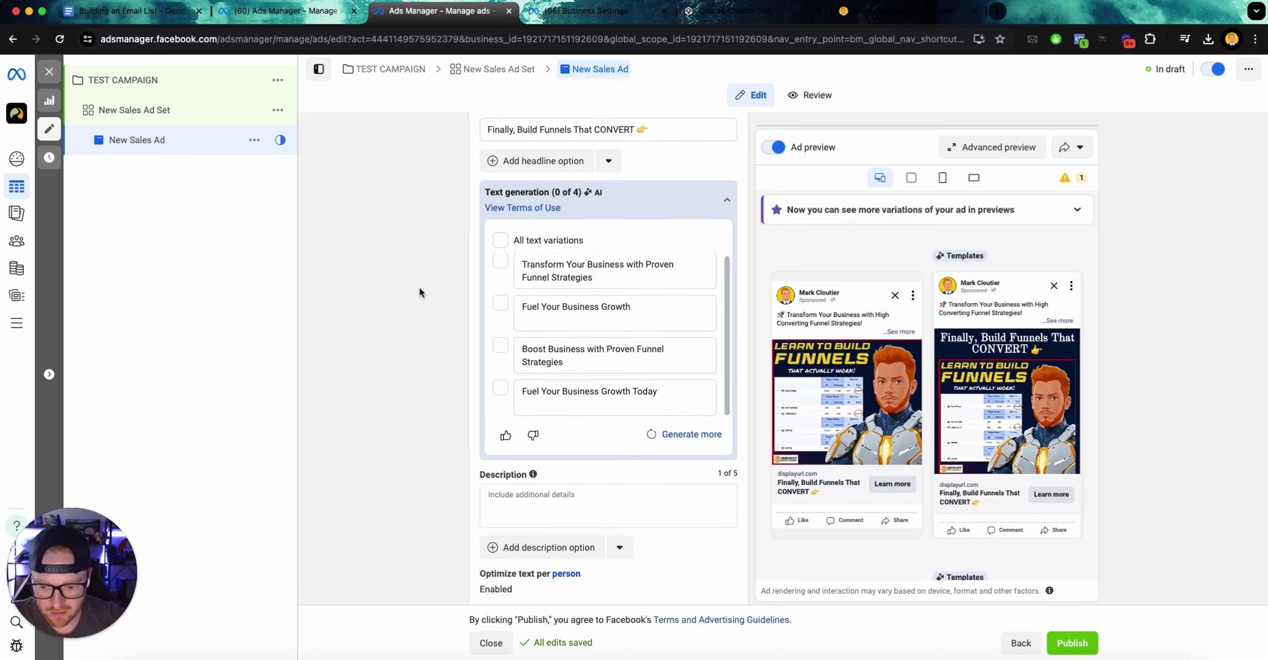
scroll(419, 291, "down", 8)
Keep Learn more as the ad's call to action
left_click(525, 197)
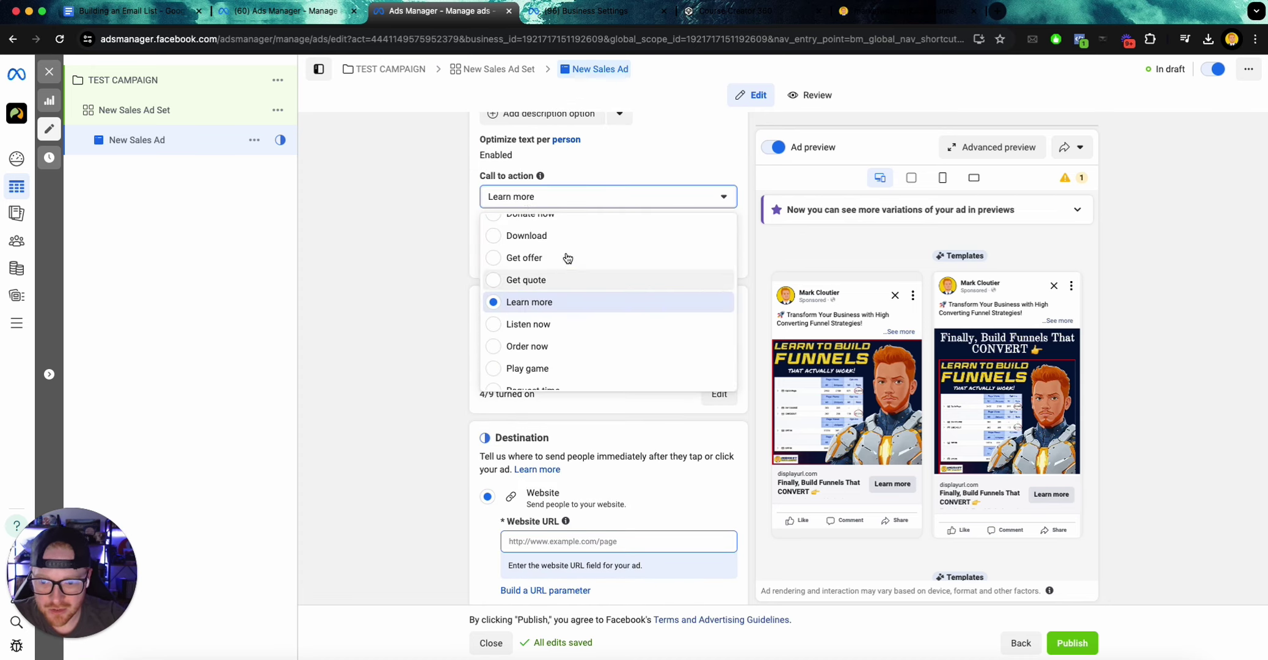
scroll(568, 258, "up", 1)
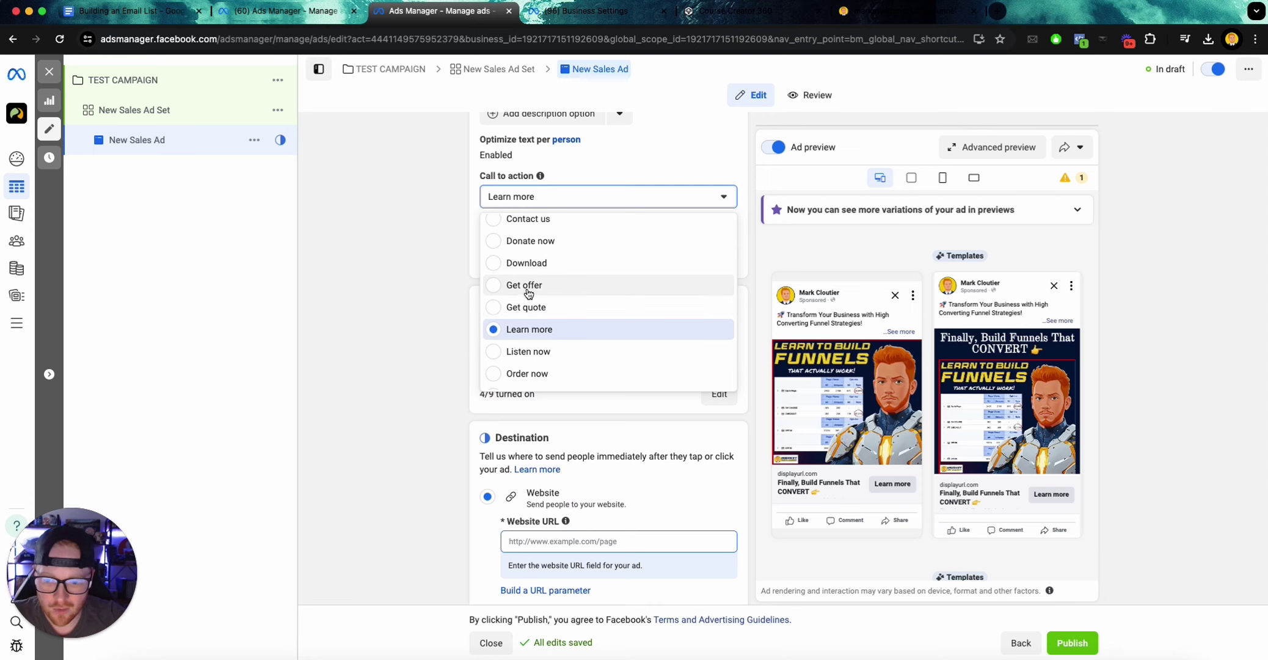
scroll(530, 302, "up", 4)
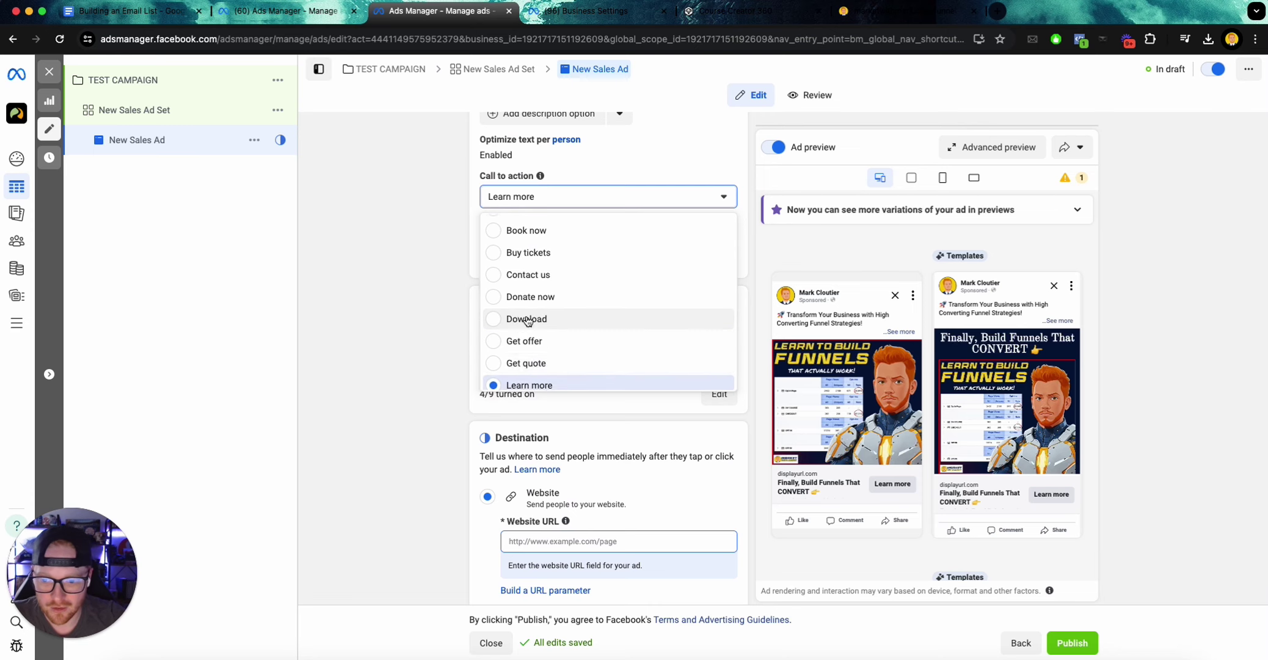
left_click(426, 258)
scroll(458, 269, "down", 3)
left_click(556, 408)
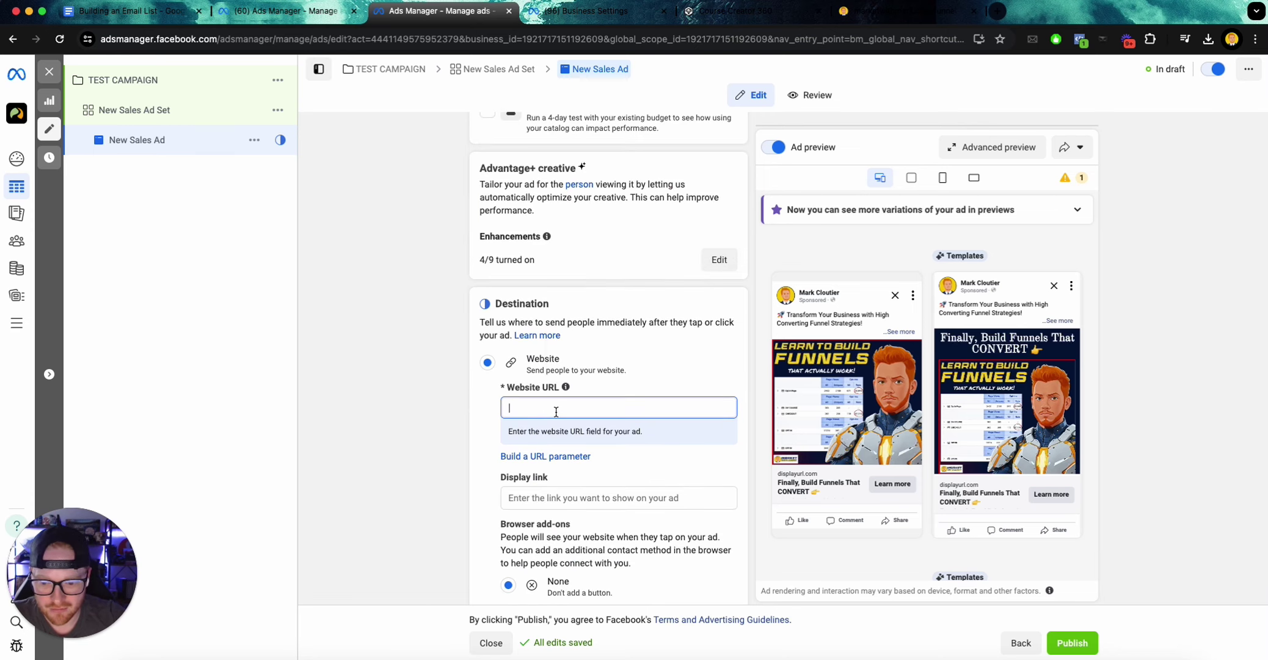
left_click(671, 374)
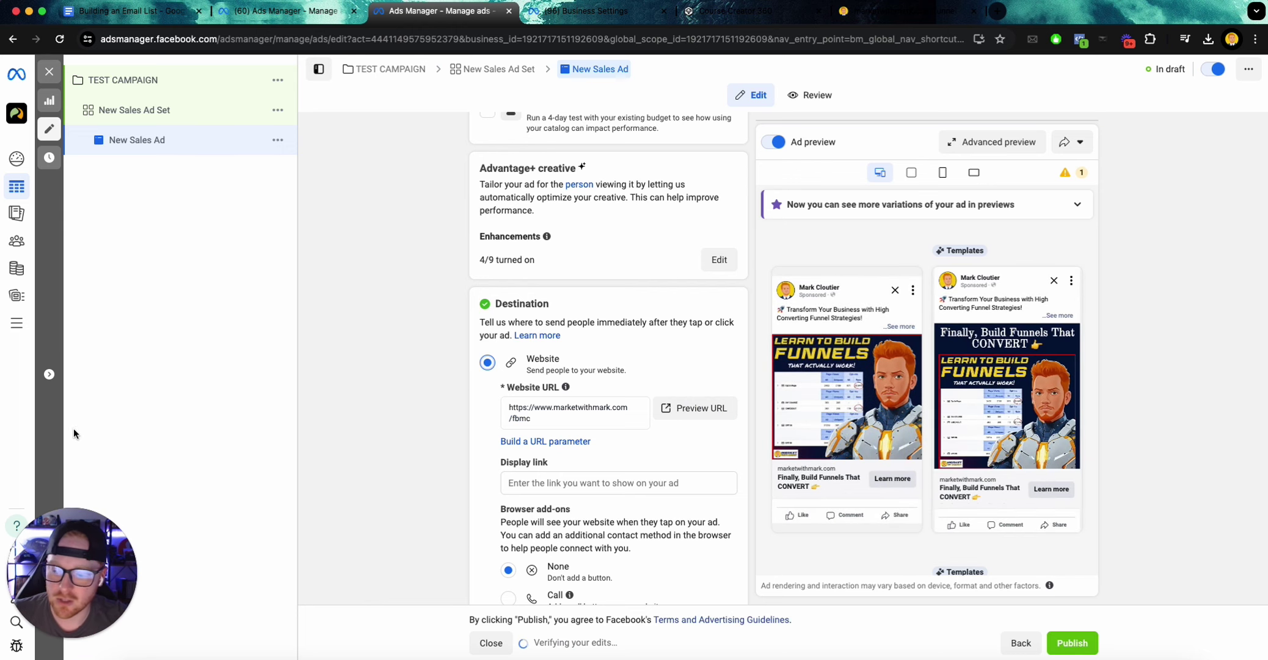
left_click(67, 637)
left_click_drag(122, 538, 706, 287)
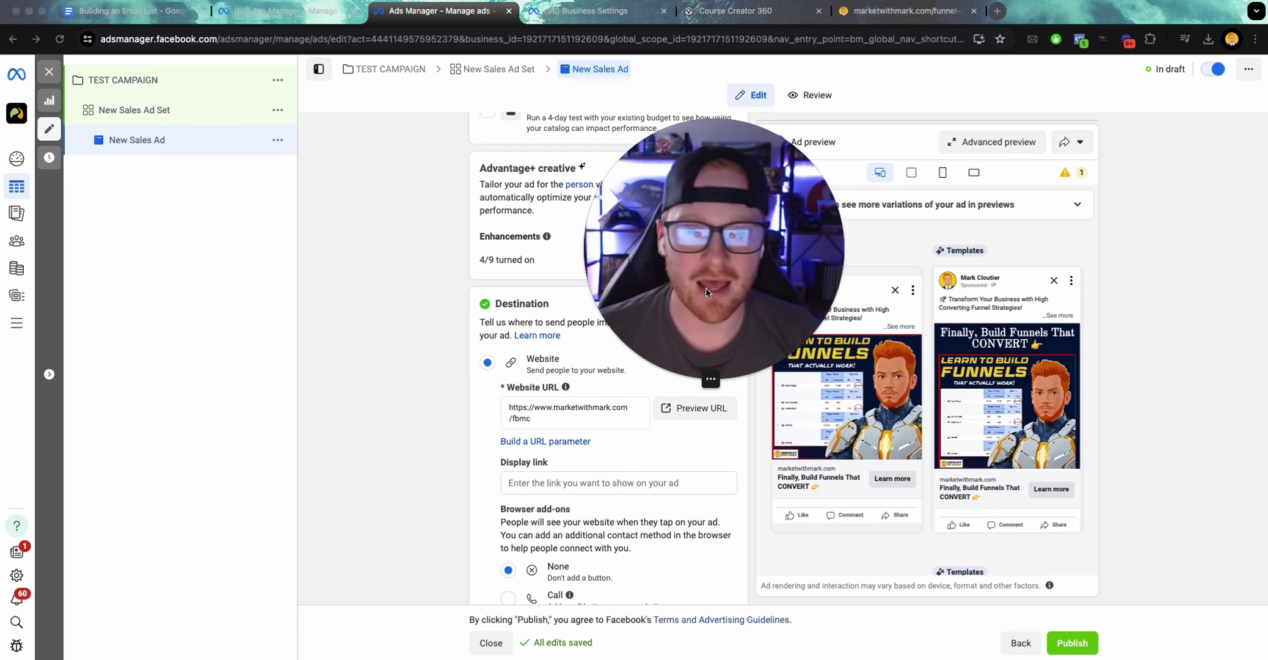